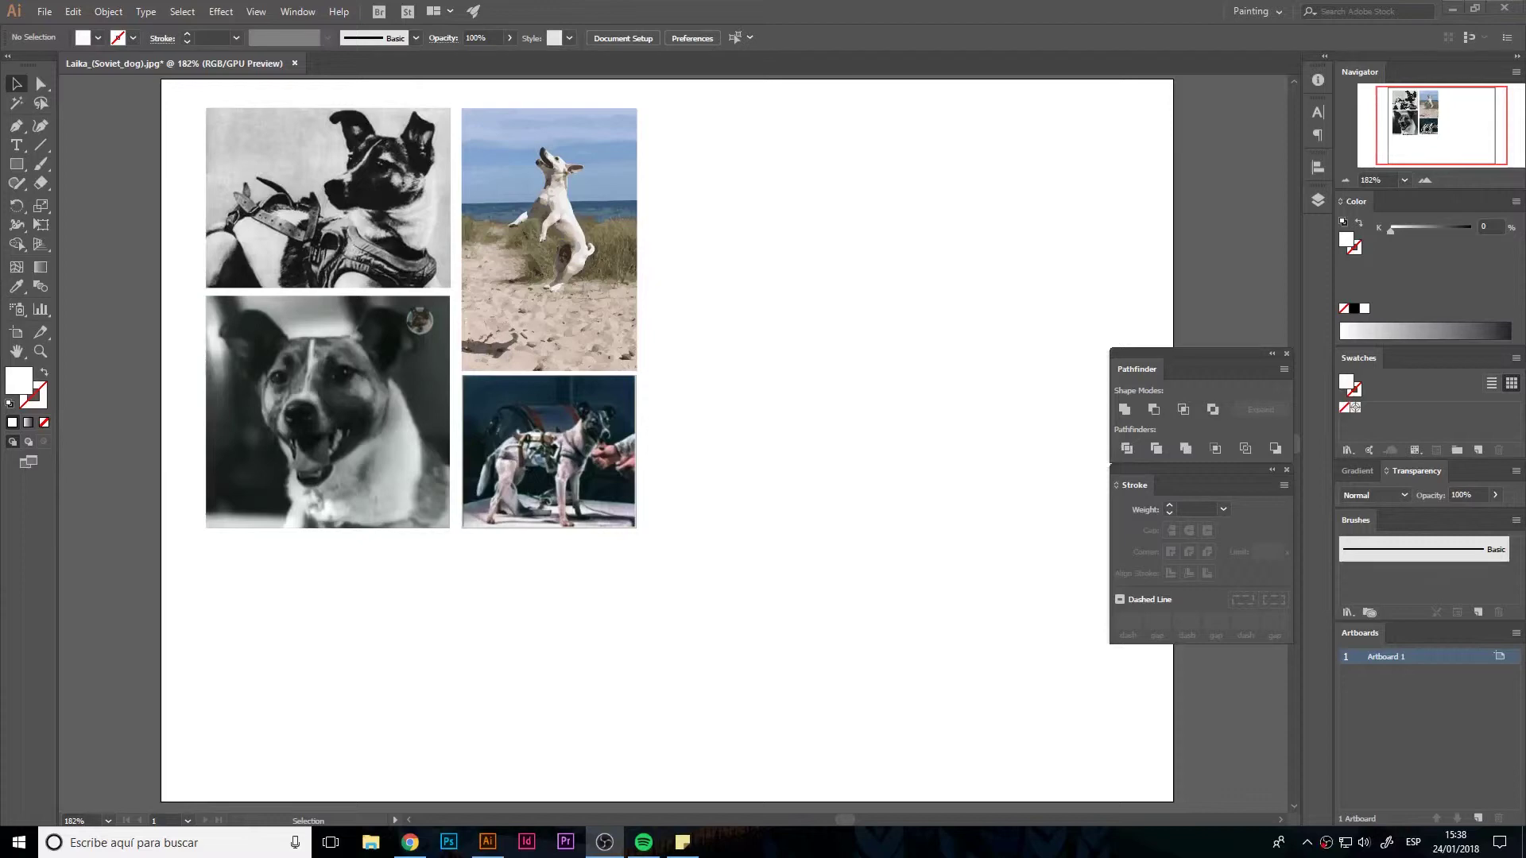
# Add an empty Layer 2 above the locked photo layer and switch to the Blob Brush
pyautogui.click(792, 322)
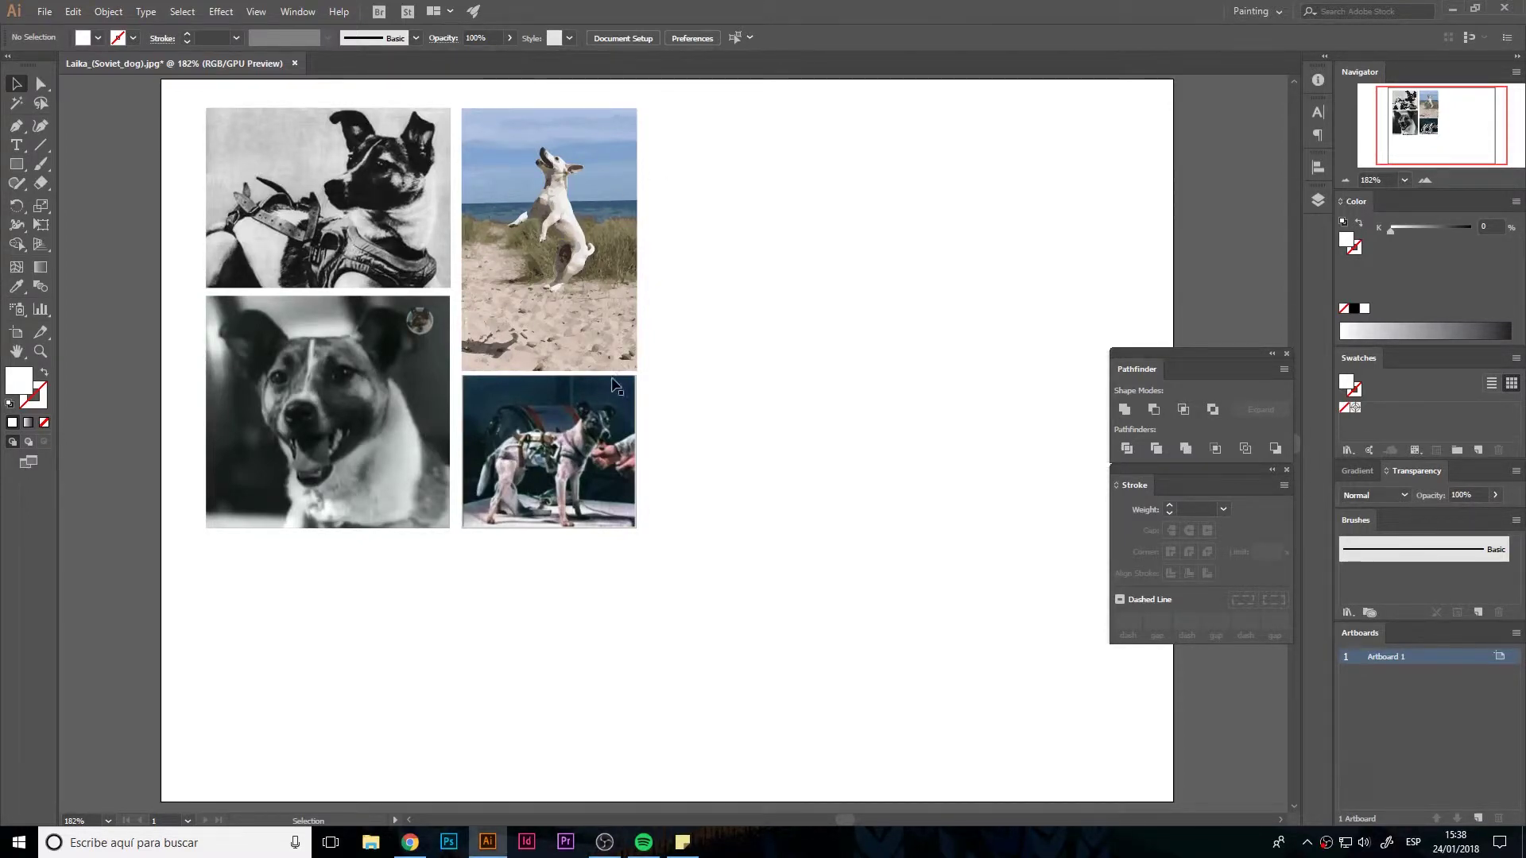
pyautogui.press('b')
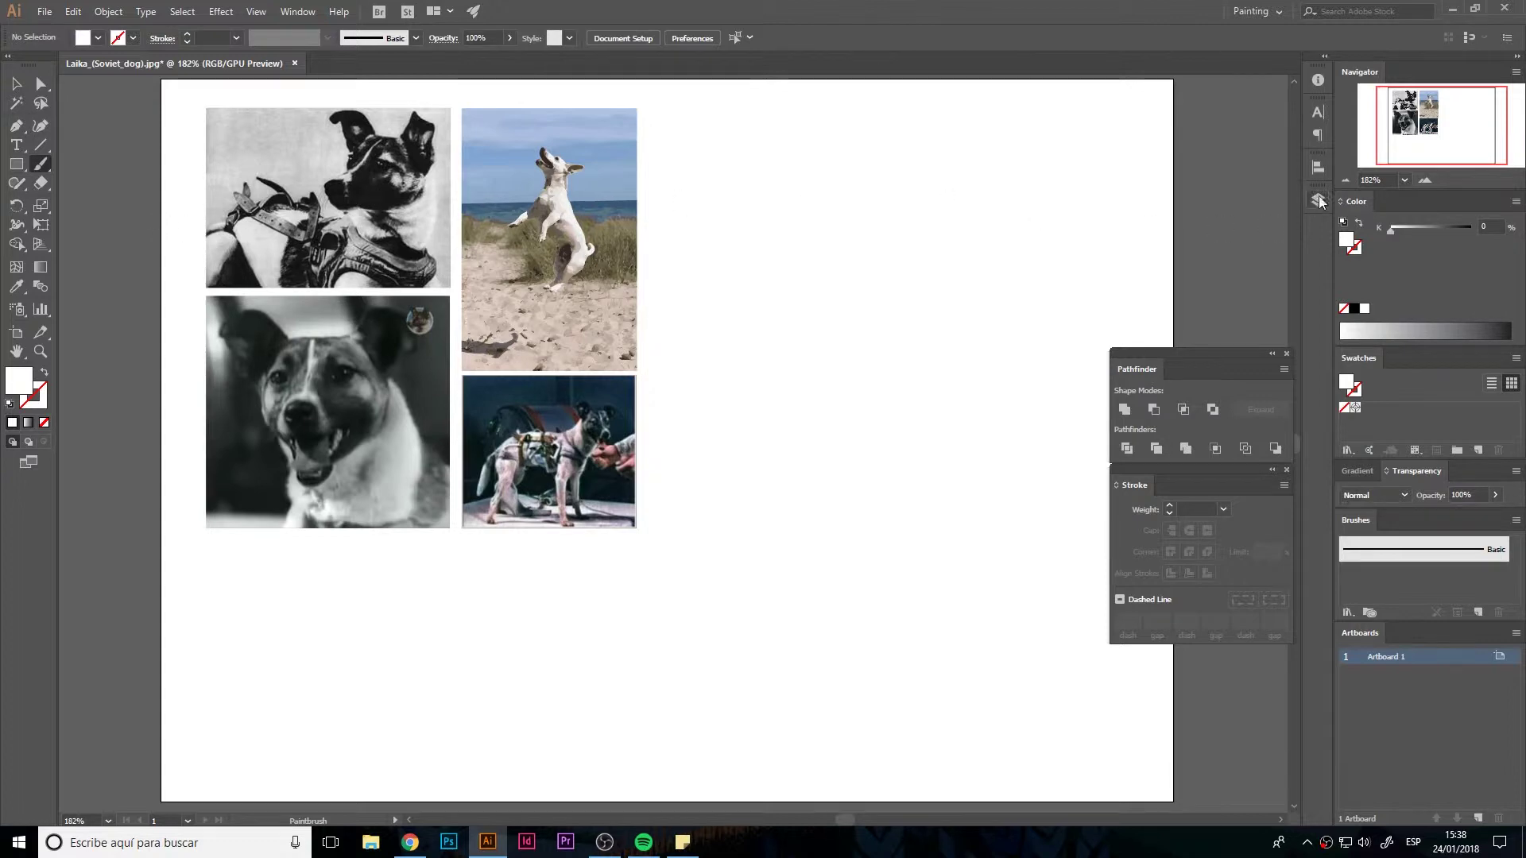
pyautogui.click(1317, 199)
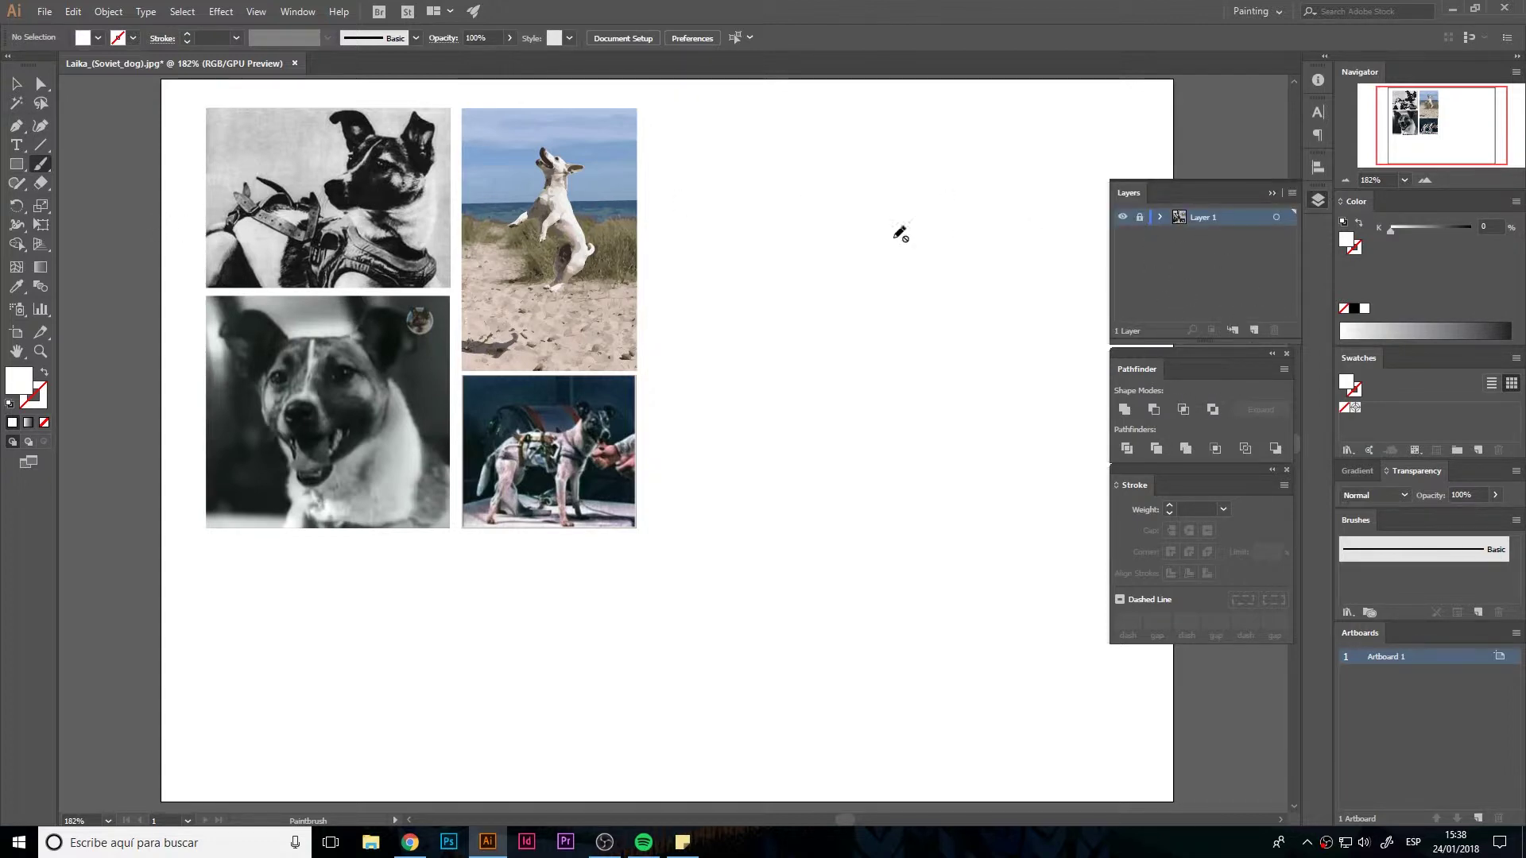
pyautogui.click(1253, 331)
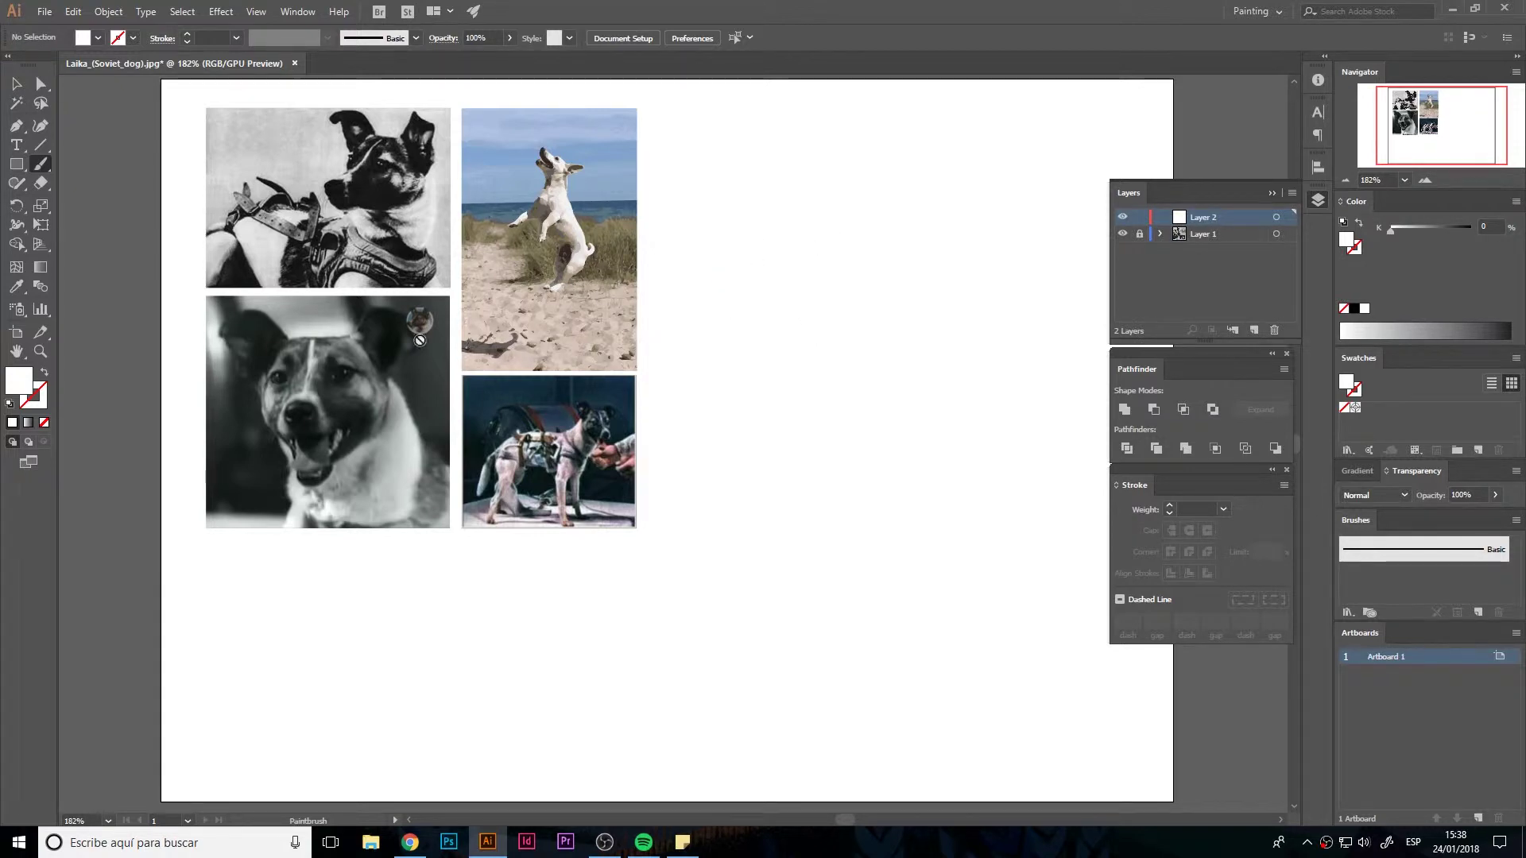
pyautogui.click(16, 125)
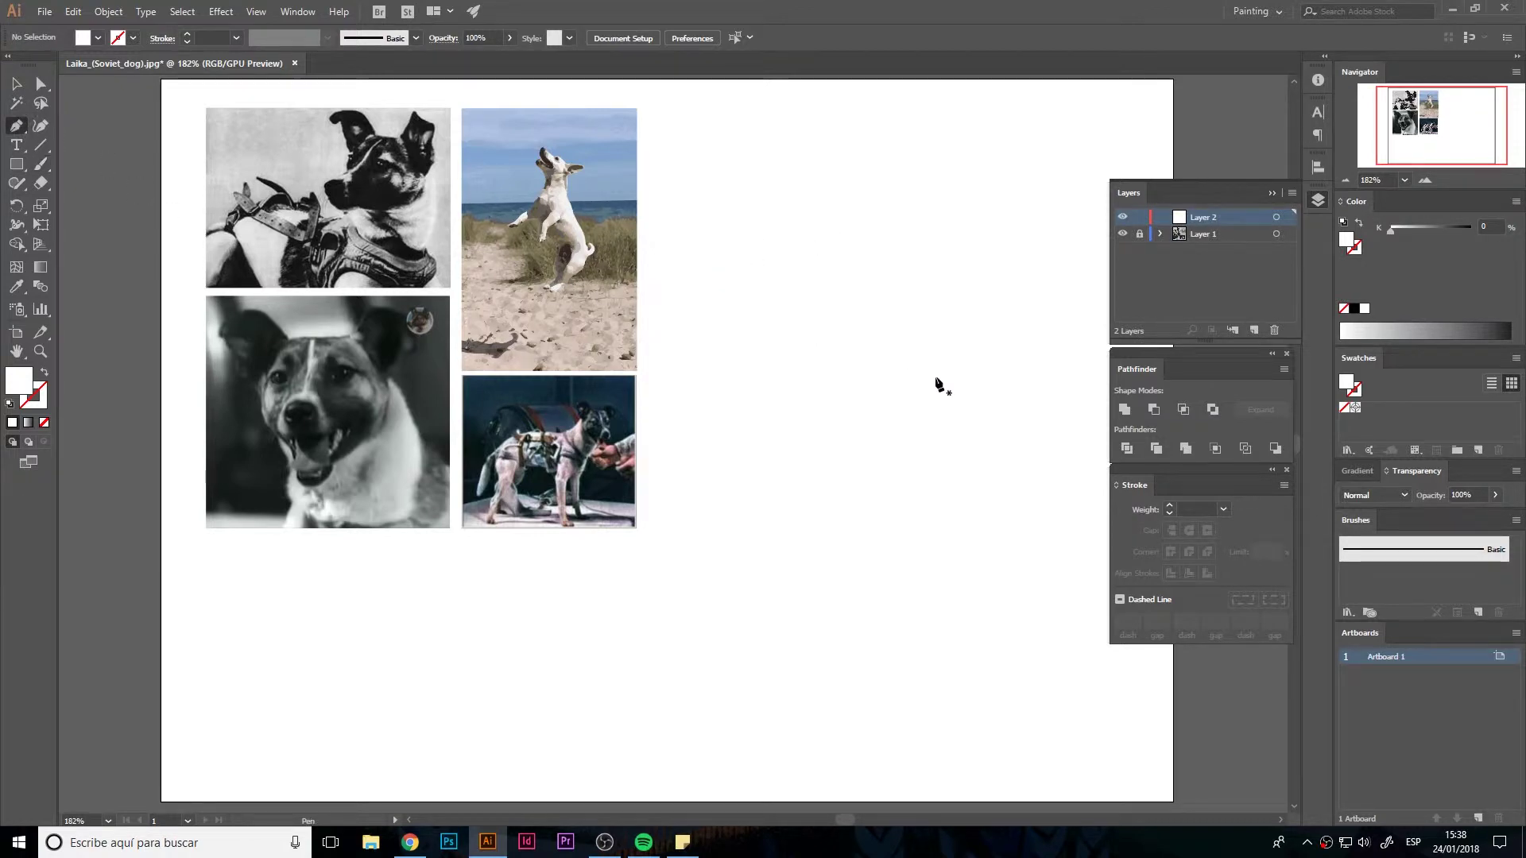
pyautogui.click(1415, 552)
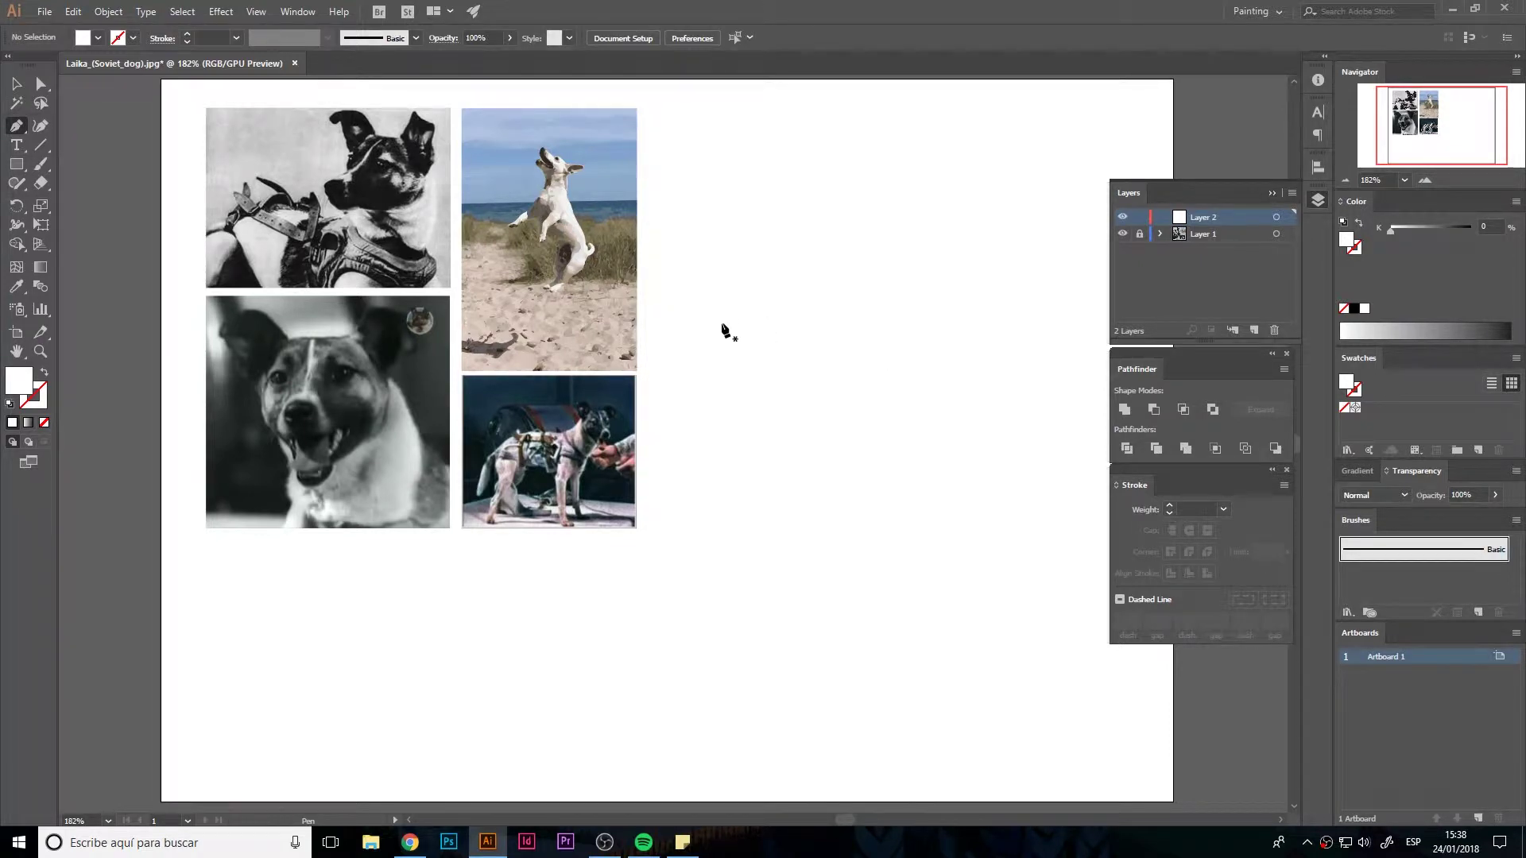
pyautogui.hotkey('shift', 'b')
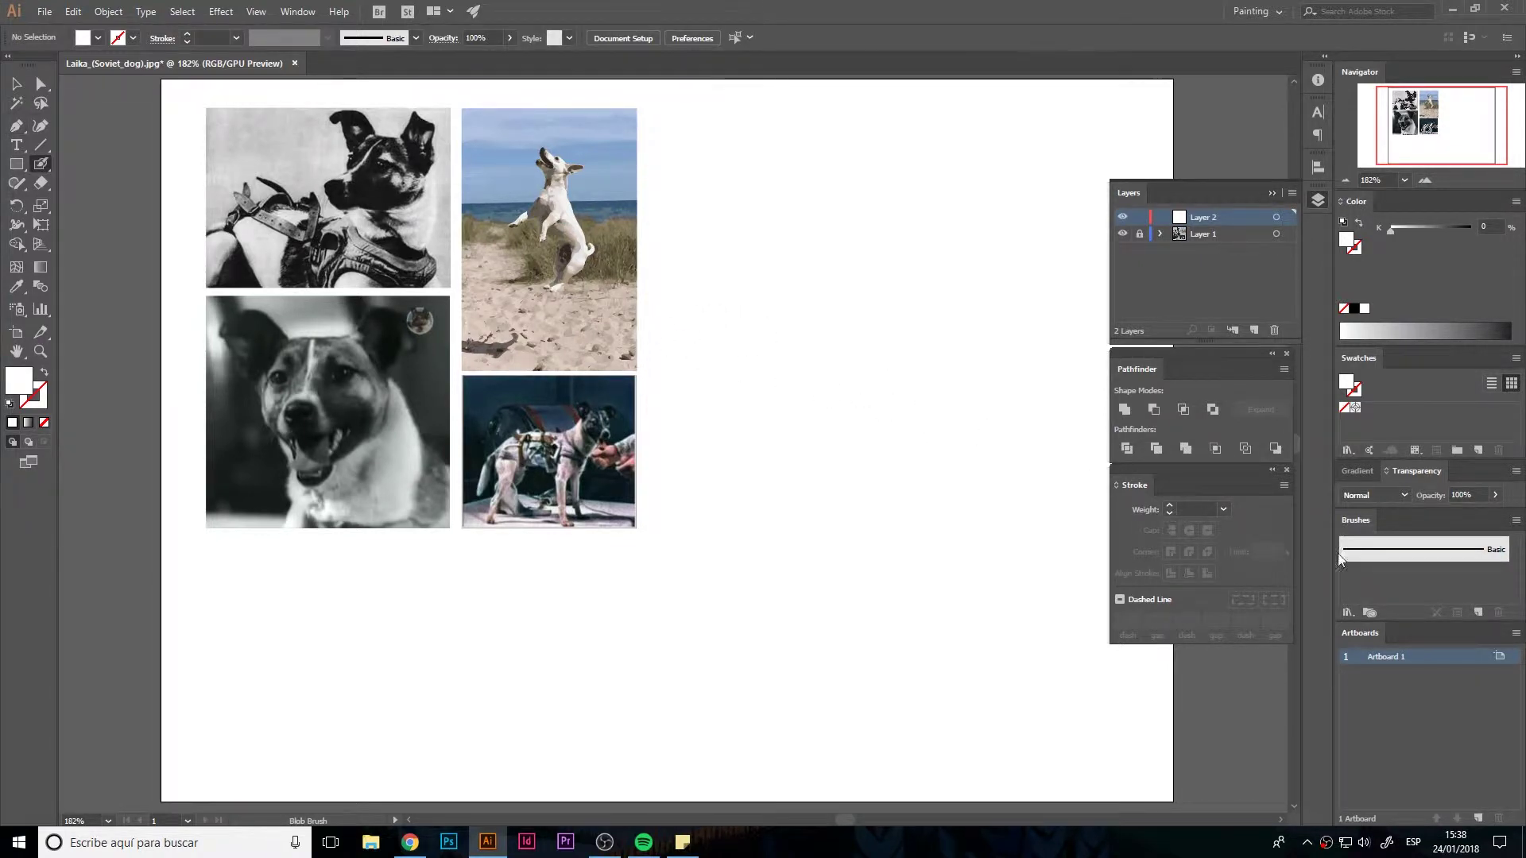
# Set the Blob Brush size to 4 pt
pyautogui.click(1360, 554)
pyautogui.click(39, 167)
pyautogui.doubleClick(38, 167)
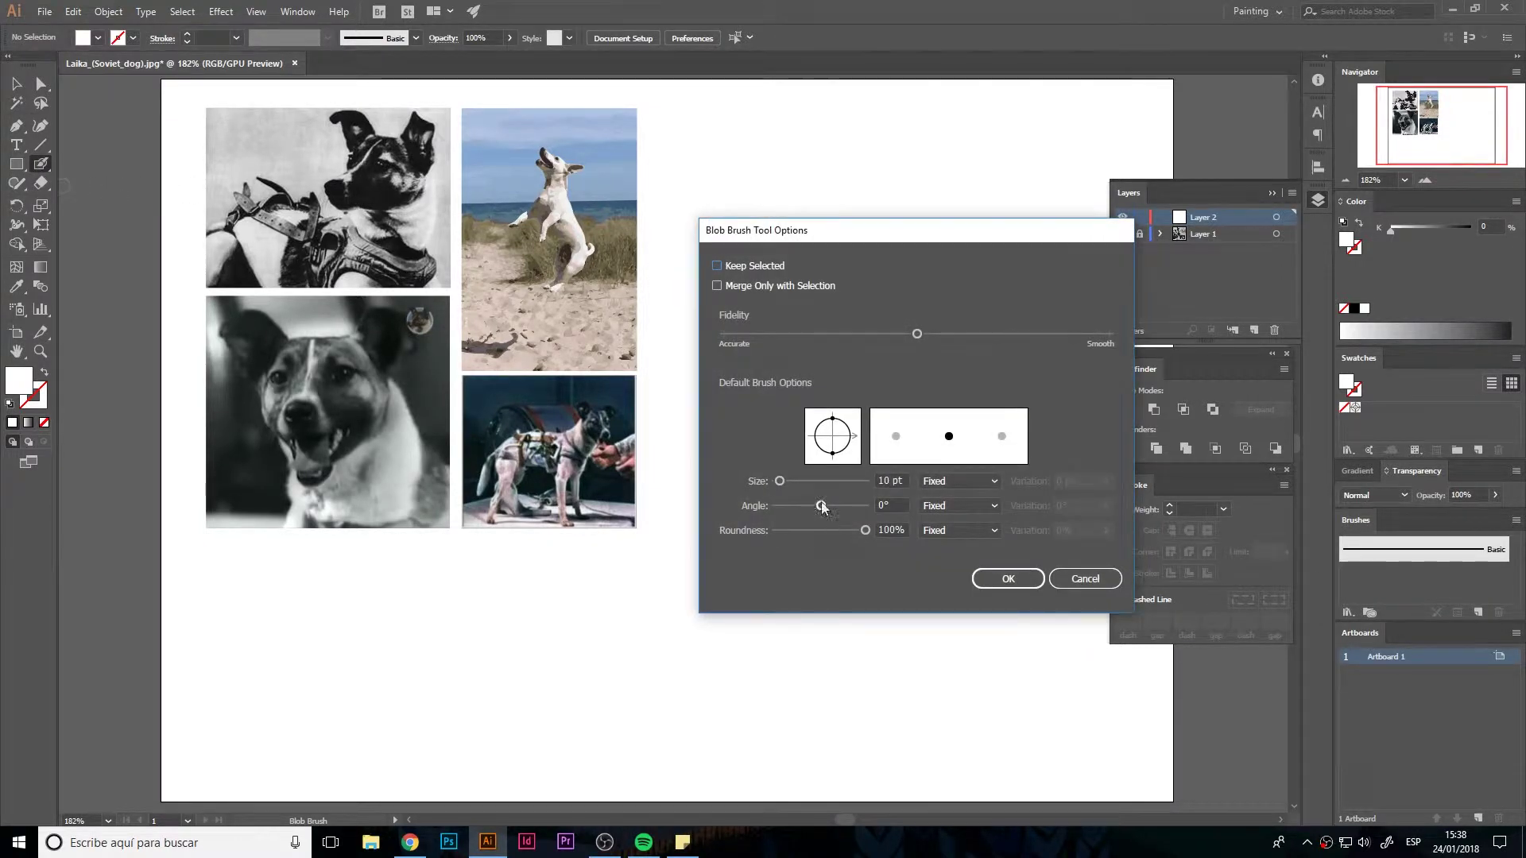
pyautogui.moveTo(893, 478); pyautogui.dragTo(871, 483)
pyautogui.write('4')
pyautogui.click(1011, 582)
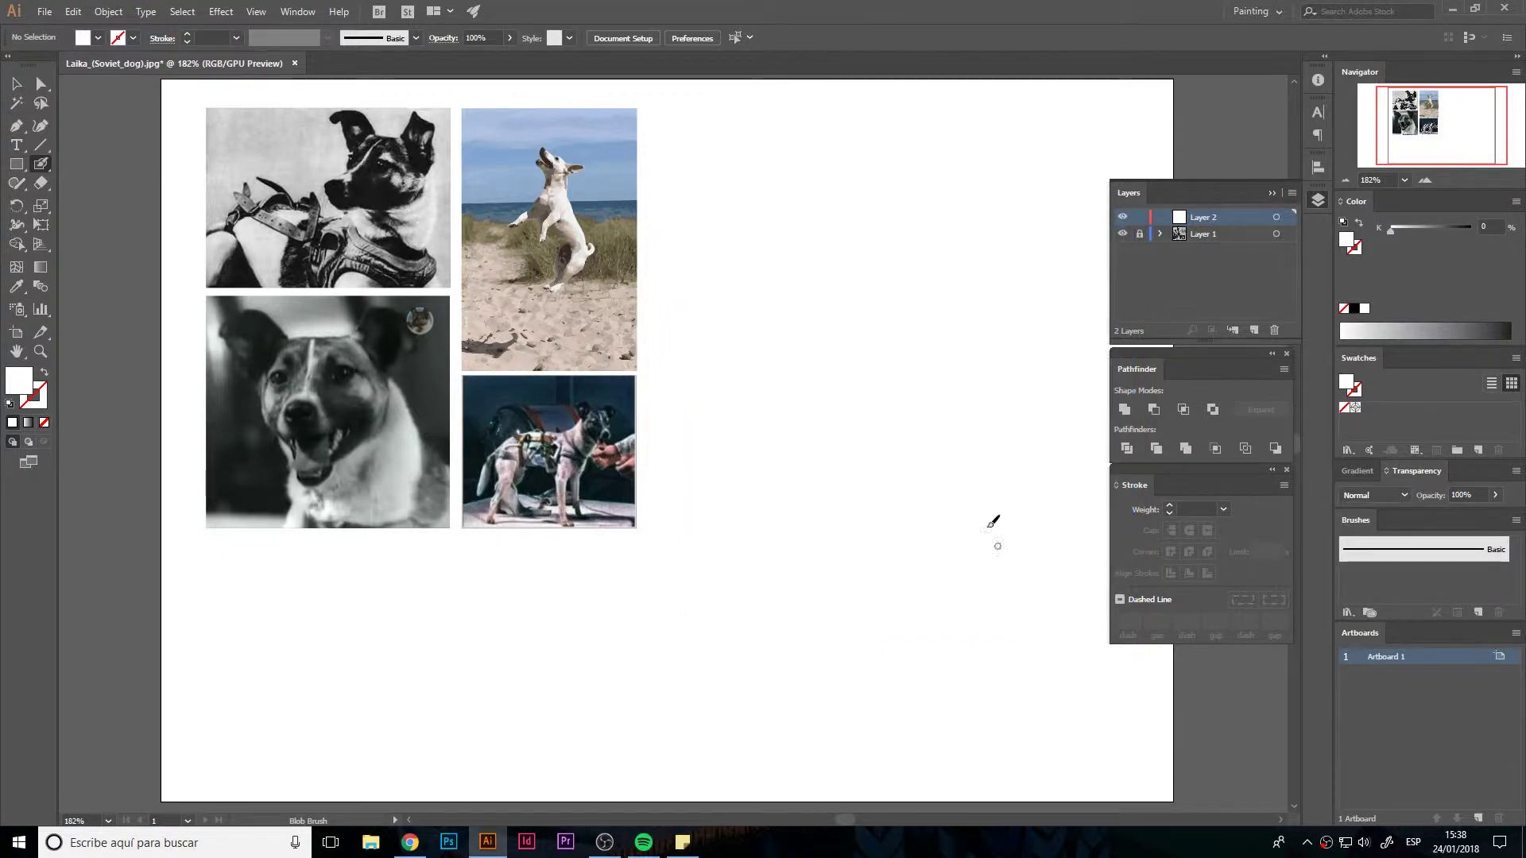
pyautogui.doubleClick(41, 163)
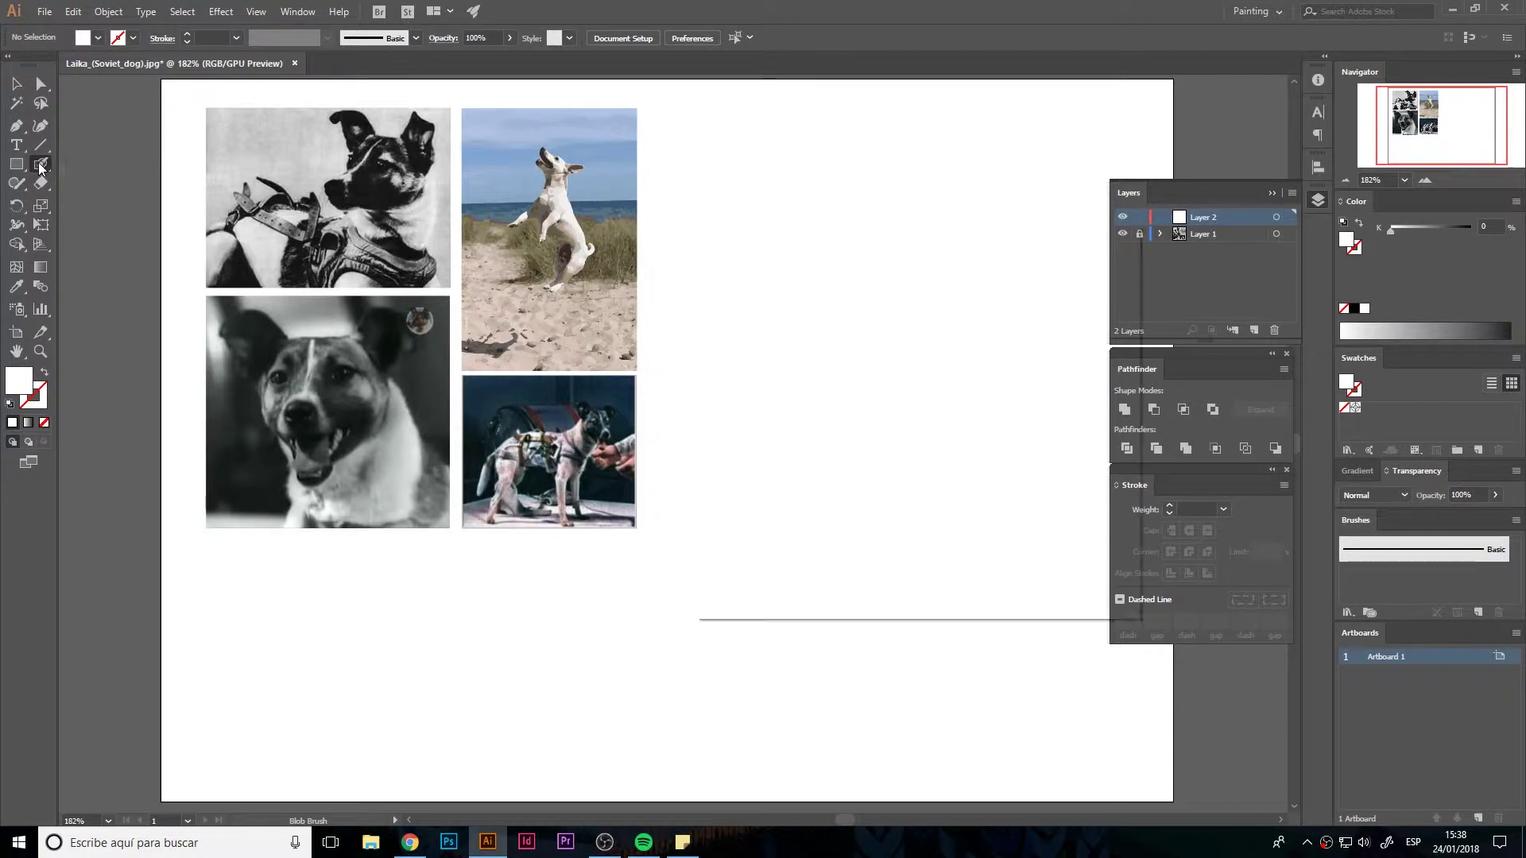
pyautogui.moveTo(884, 482); pyautogui.dragTo(874, 487)
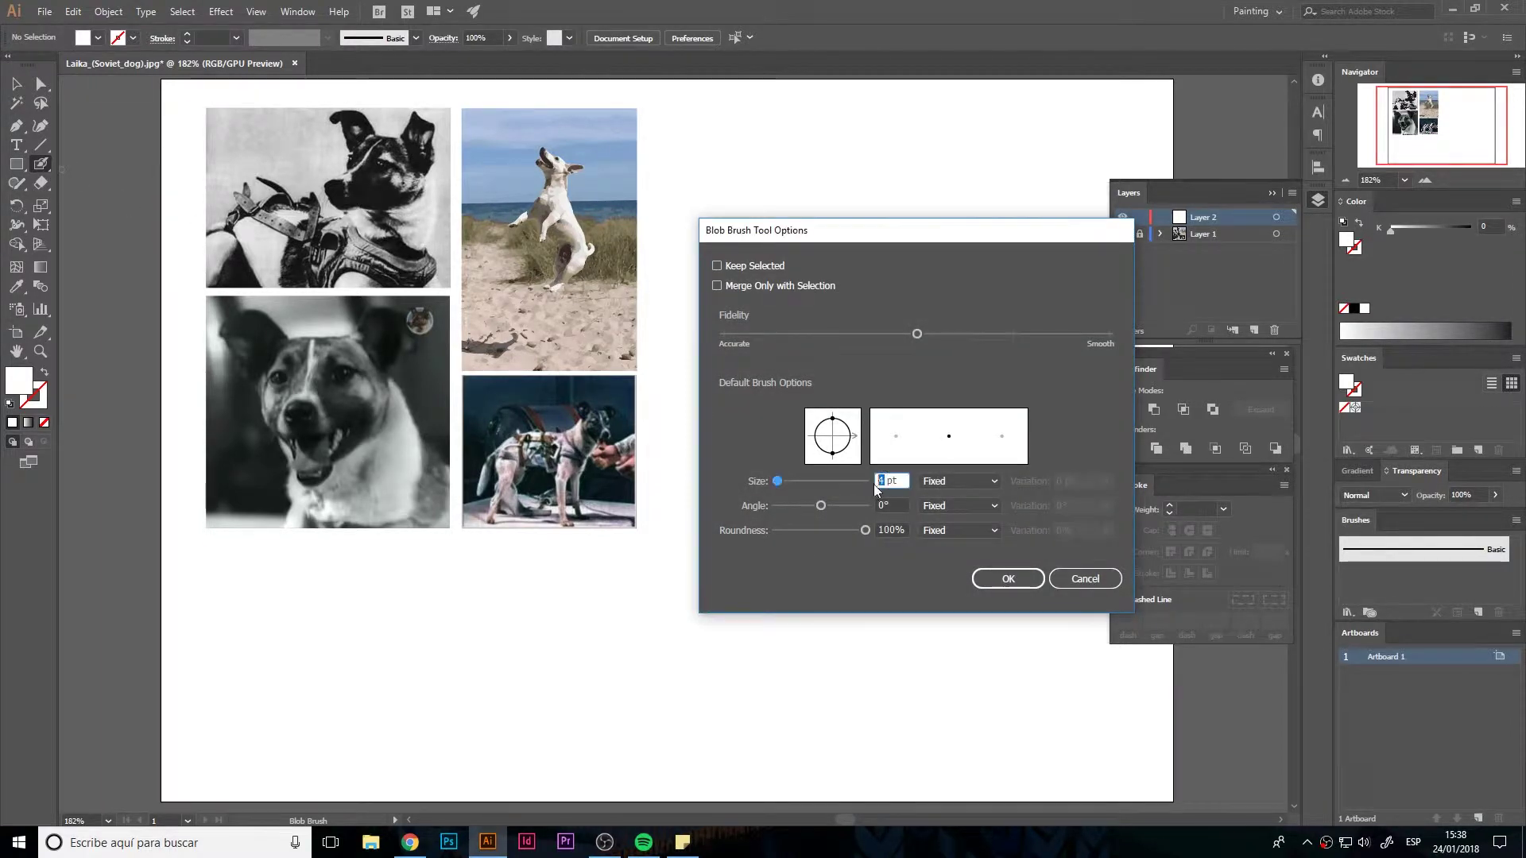
pyautogui.click(1008, 578)
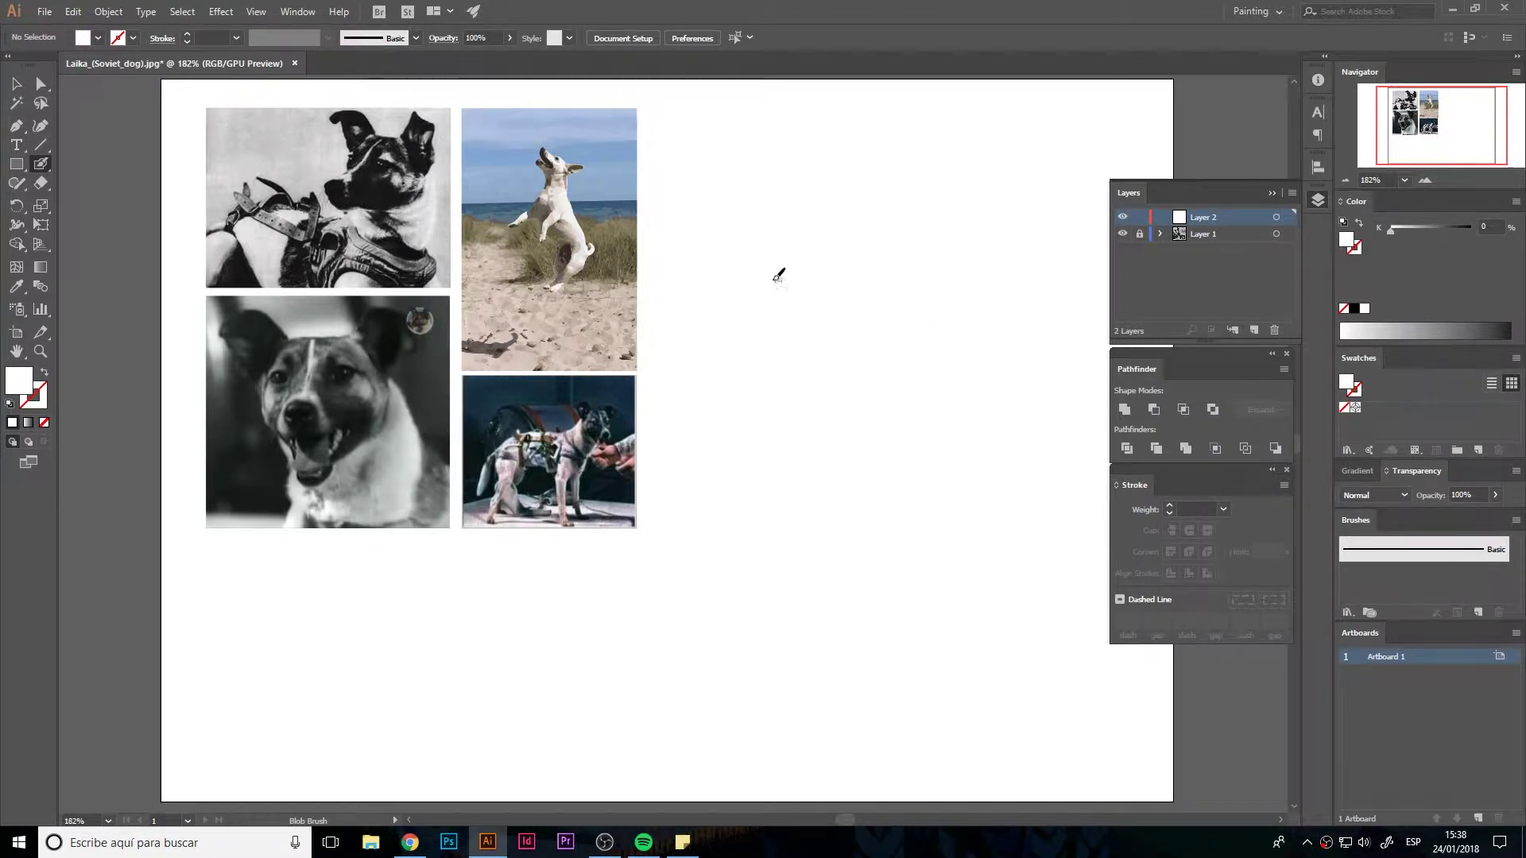
# Make the fill colour red D34242
pyautogui.doubleClick(20, 380)
pyautogui.moveTo(676, 355); pyautogui.dragTo(693, 346)
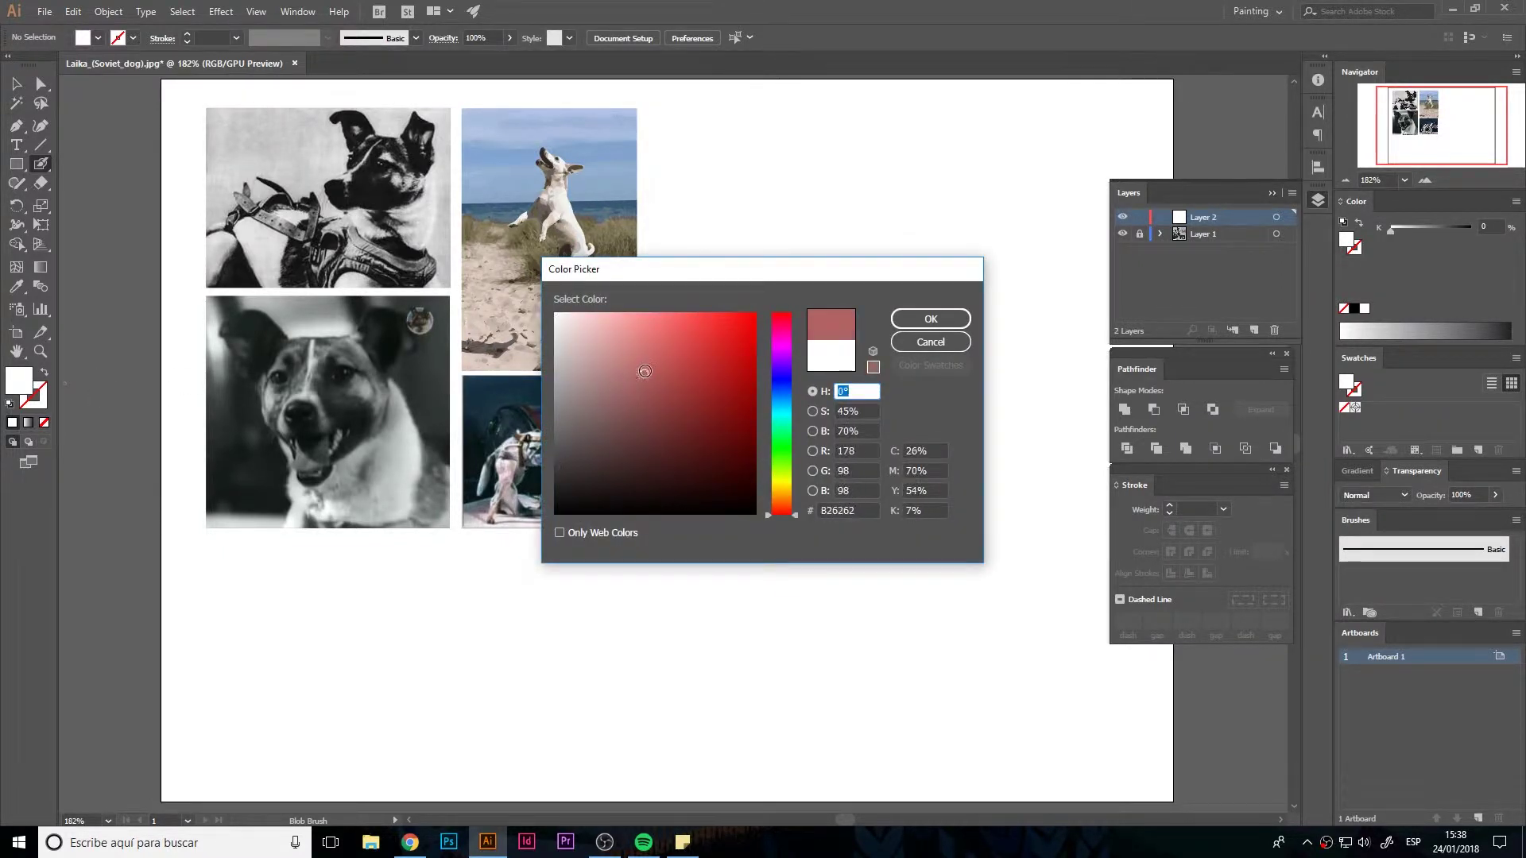
pyautogui.click(930, 319)
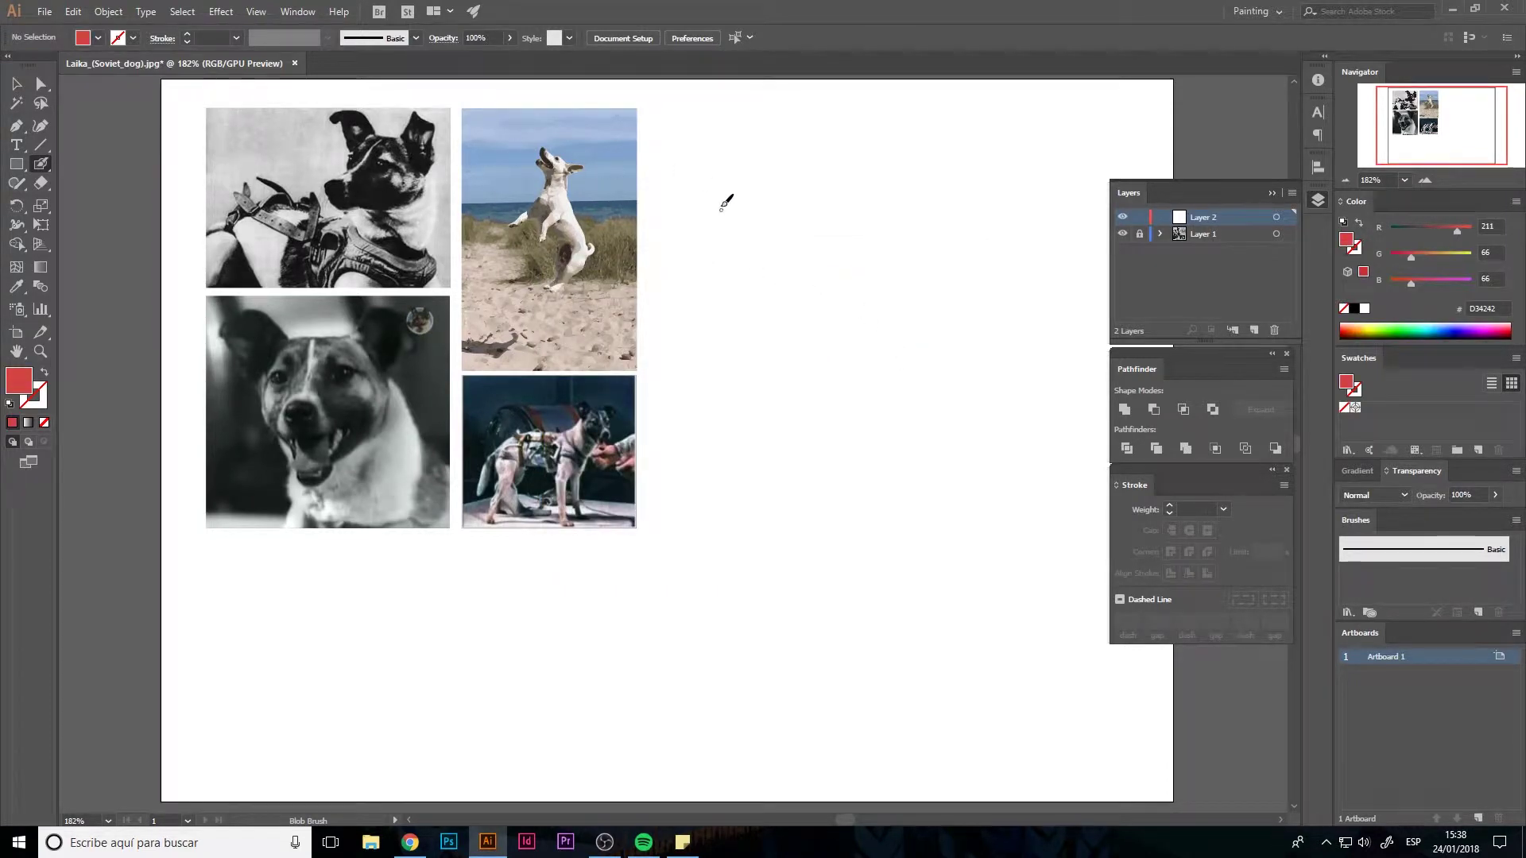
# Hand-letter SIMPLIFY SHAPES in red beside the photos
pyautogui.moveTo(701, 151)
pyautogui.mouseDown()
pyautogui.moveTo(685, 183)
pyautogui.moveTo(789, 159)
pyautogui.mouseUp()
pyautogui.moveTo(791, 136); pyautogui.dragTo(811, 147)
pyautogui.moveTo(816, 126); pyautogui.dragTo(810, 129)
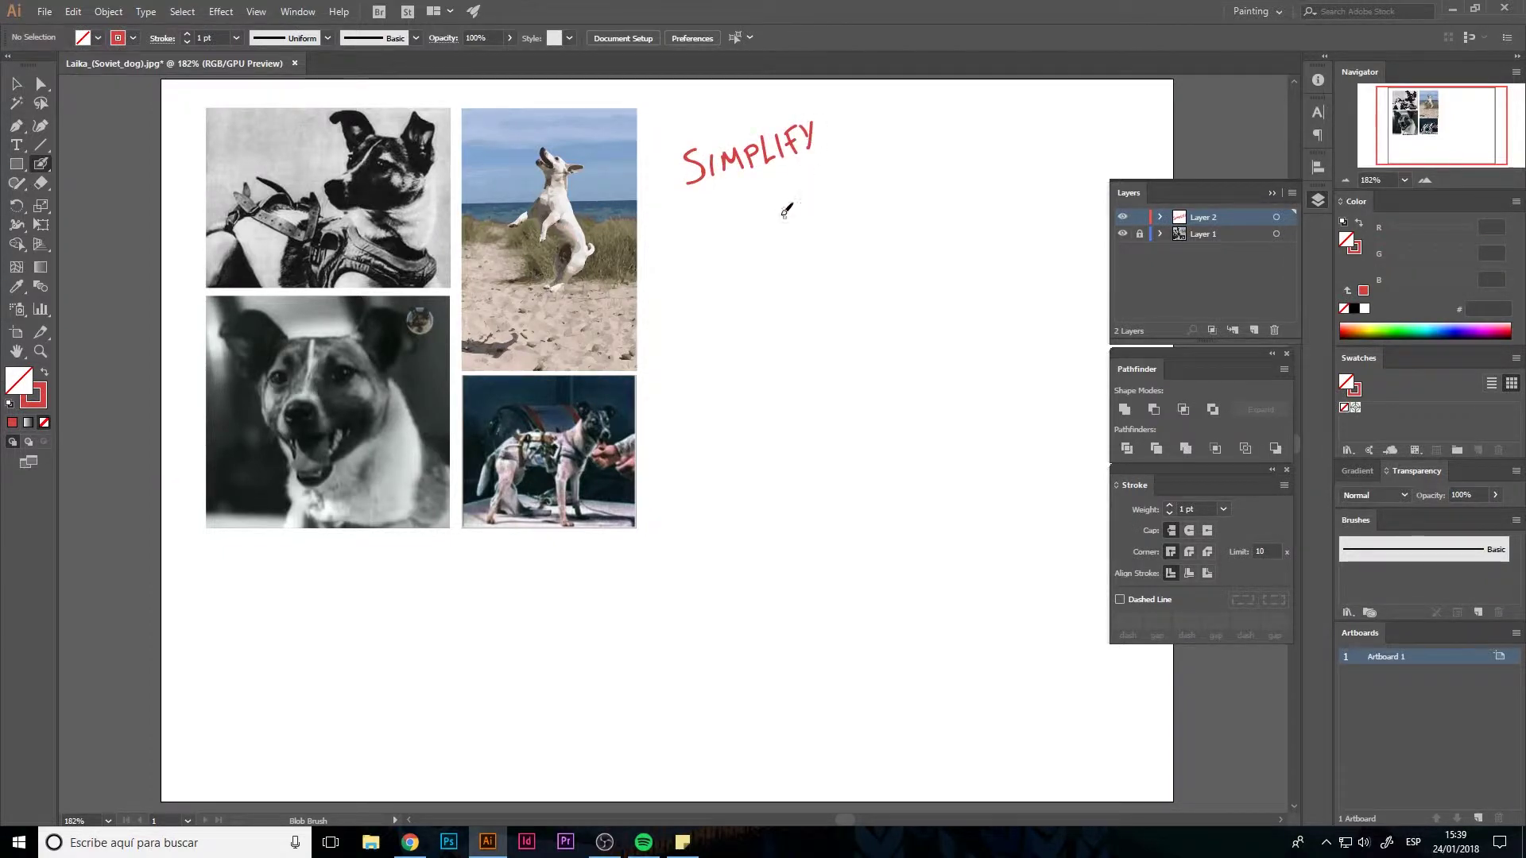
pyautogui.moveTo(769, 181)
pyautogui.mouseDown()
pyautogui.moveTo(745, 208)
pyautogui.moveTo(782, 194)
pyautogui.mouseUp()
pyautogui.moveTo(781, 179)
pyautogui.mouseDown()
pyautogui.moveTo(782, 206)
pyautogui.moveTo(806, 181)
pyautogui.mouseUp()
pyautogui.moveTo(827, 168)
pyautogui.mouseDown()
pyautogui.moveTo(830, 189)
pyautogui.moveTo(852, 185)
pyautogui.mouseUp()
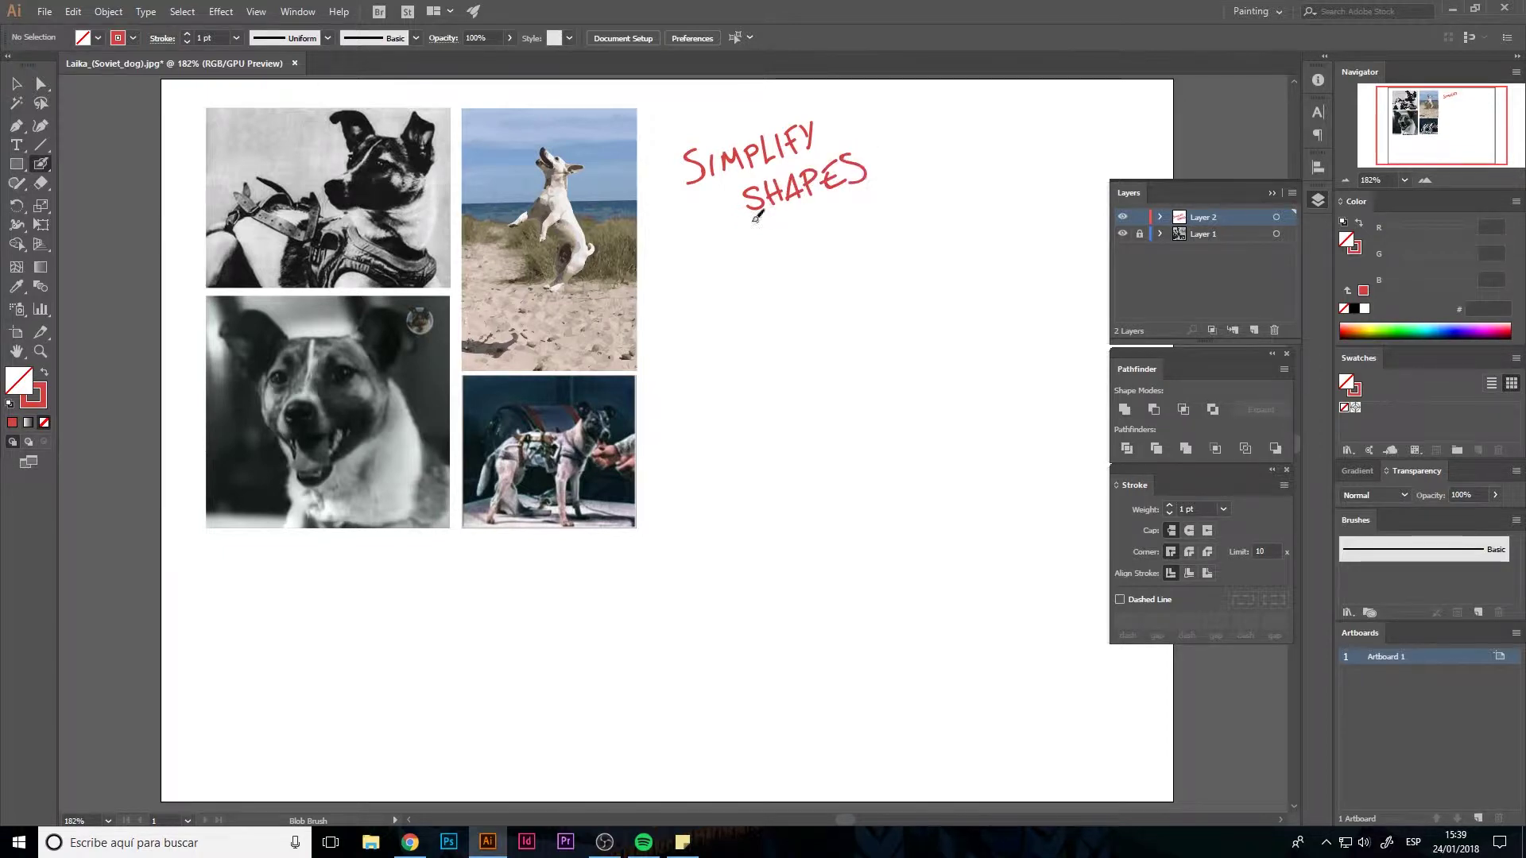
# Circle SIMPLIFY SHAPES and draw an arrow to a handwritten FLAT STYLE
pyautogui.moveTo(719, 141)
pyautogui.mouseDown()
pyautogui.moveTo(727, 107)
pyautogui.moveTo(875, 188)
pyautogui.moveTo(728, 116)
pyautogui.mouseUp()
pyautogui.hotkey('ctrl', 'z')
pyautogui.moveTo(893, 169)
pyautogui.mouseDown()
pyautogui.moveTo(950, 168)
pyautogui.moveTo(933, 186)
pyautogui.mouseUp()
pyautogui.moveTo(960, 151)
pyautogui.mouseDown()
pyautogui.moveTo(951, 178)
pyautogui.moveTo(975, 149)
pyautogui.moveTo(993, 172)
pyautogui.moveTo(1021, 143)
pyautogui.mouseUp()
pyautogui.moveTo(1008, 146)
pyautogui.mouseDown()
pyautogui.moveTo(1006, 172)
pyautogui.moveTo(1065, 131)
pyautogui.mouseUp()
pyautogui.moveTo(1054, 133)
pyautogui.mouseDown()
pyautogui.moveTo(1051, 159)
pyautogui.moveTo(1075, 148)
pyautogui.mouseUp()
pyautogui.moveTo(1083, 130)
pyautogui.mouseDown()
pyautogui.moveTo(1073, 159)
pyautogui.moveTo(1117, 141)
pyautogui.mouseUp()
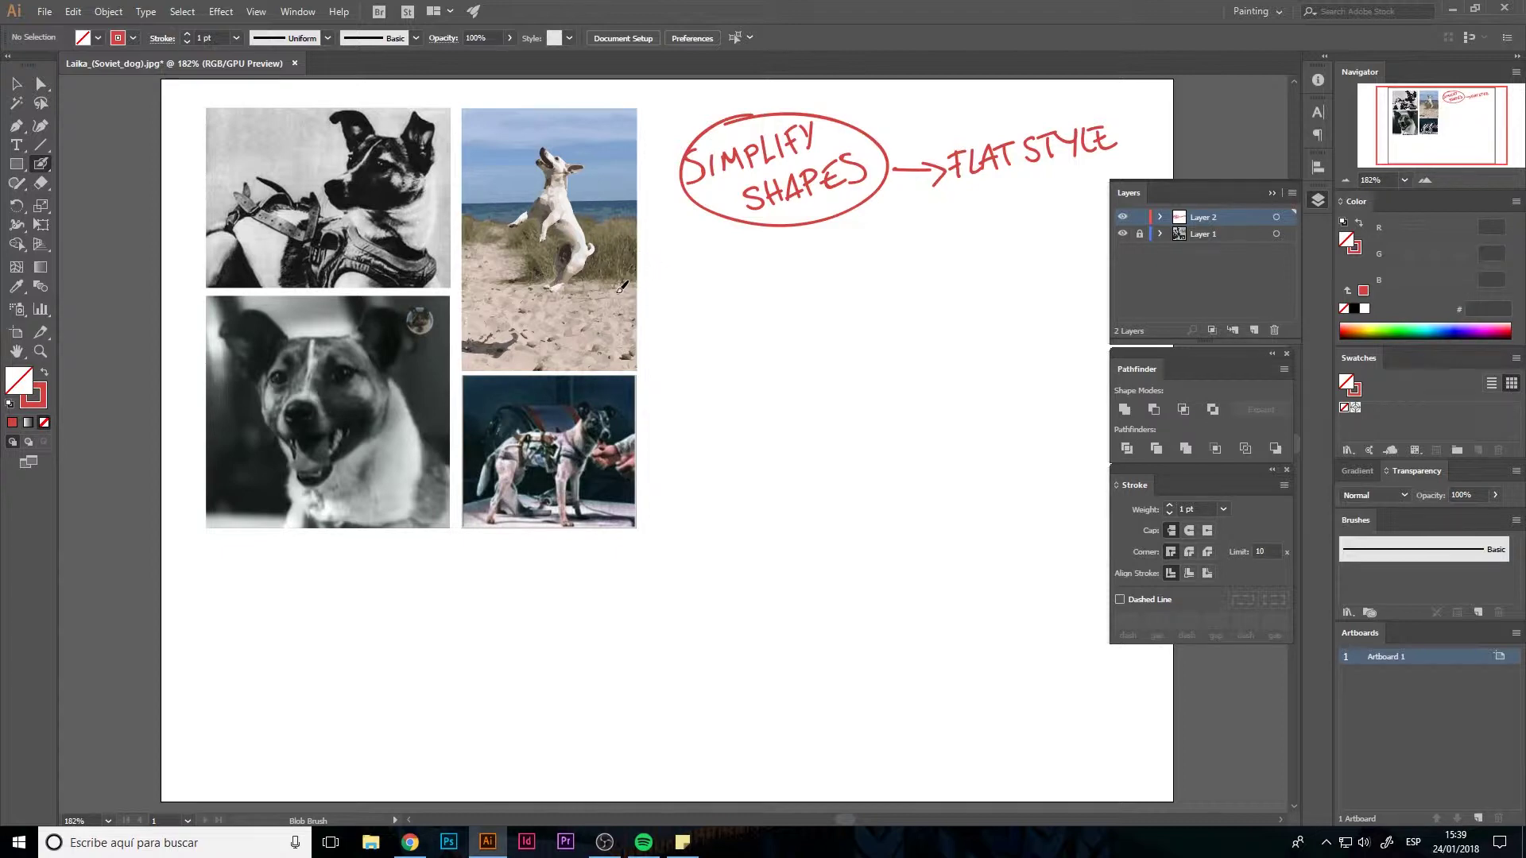
# Draw an arrow at the beach dog and outline the top-left dog's head and ears
pyautogui.moveTo(613, 283)
pyautogui.mouseDown()
pyautogui.moveTo(659, 316)
pyautogui.moveTo(632, 283)
pyautogui.mouseUp()
pyautogui.moveTo(375, 135)
pyautogui.mouseDown()
pyautogui.moveTo(383, 204)
pyautogui.moveTo(393, 127)
pyautogui.mouseUp()
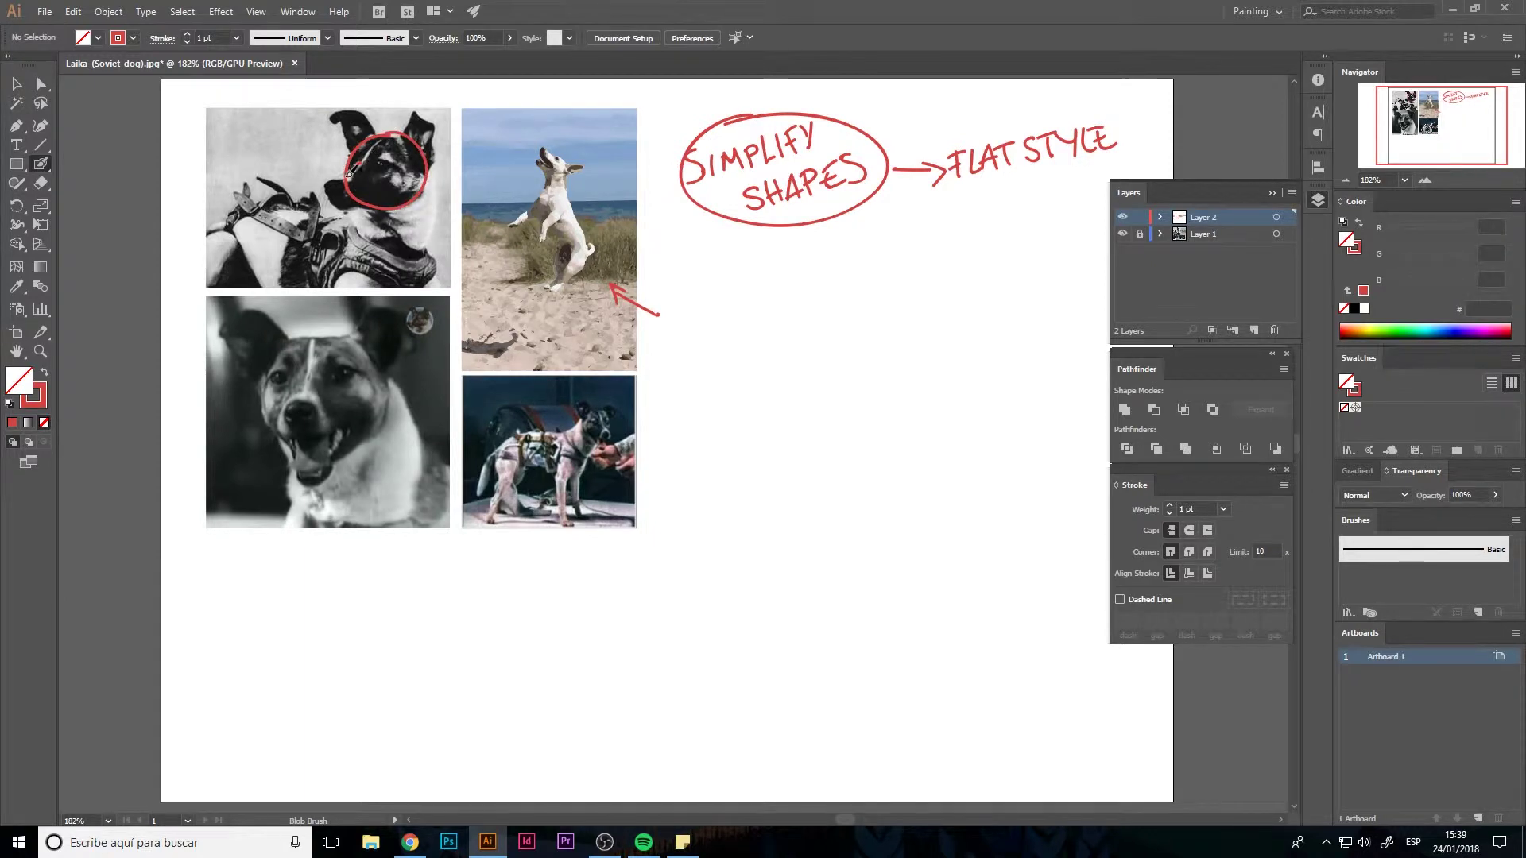
pyautogui.moveTo(329, 187); pyautogui.dragTo(378, 171)
pyautogui.moveTo(414, 107); pyautogui.dragTo(429, 168)
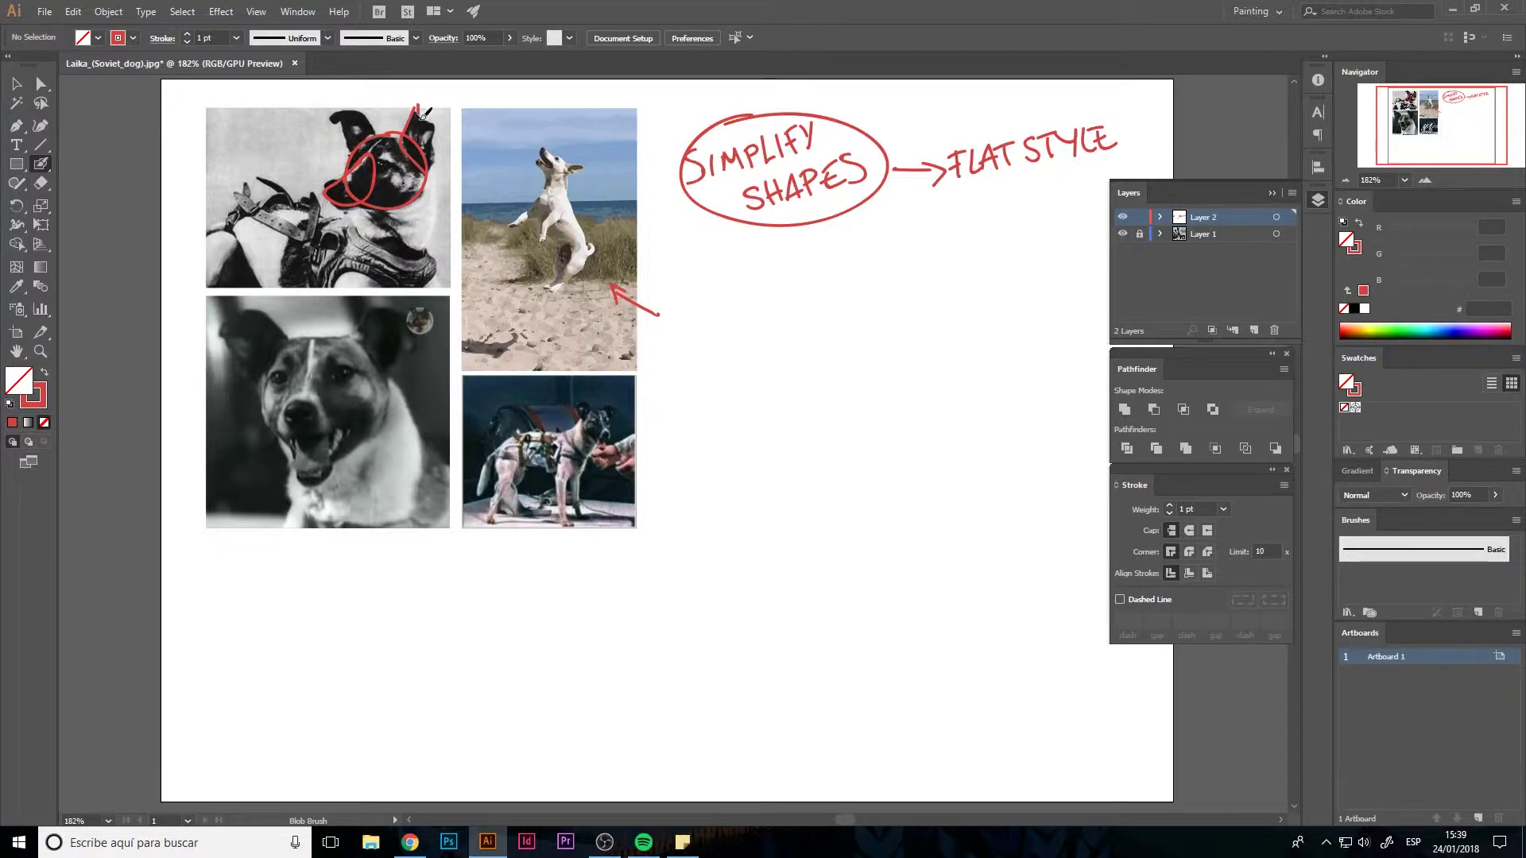
pyautogui.moveTo(419, 105); pyautogui.dragTo(430, 166)
pyautogui.moveTo(342, 109)
pyautogui.mouseDown()
pyautogui.moveTo(355, 149)
pyautogui.moveTo(375, 127)
pyautogui.mouseUp()
# Draw a red outlined circle right of the photos with a 2 pt stroke
pyautogui.press('l')
pyautogui.moveTo(793, 334); pyautogui.dragTo(910, 450)
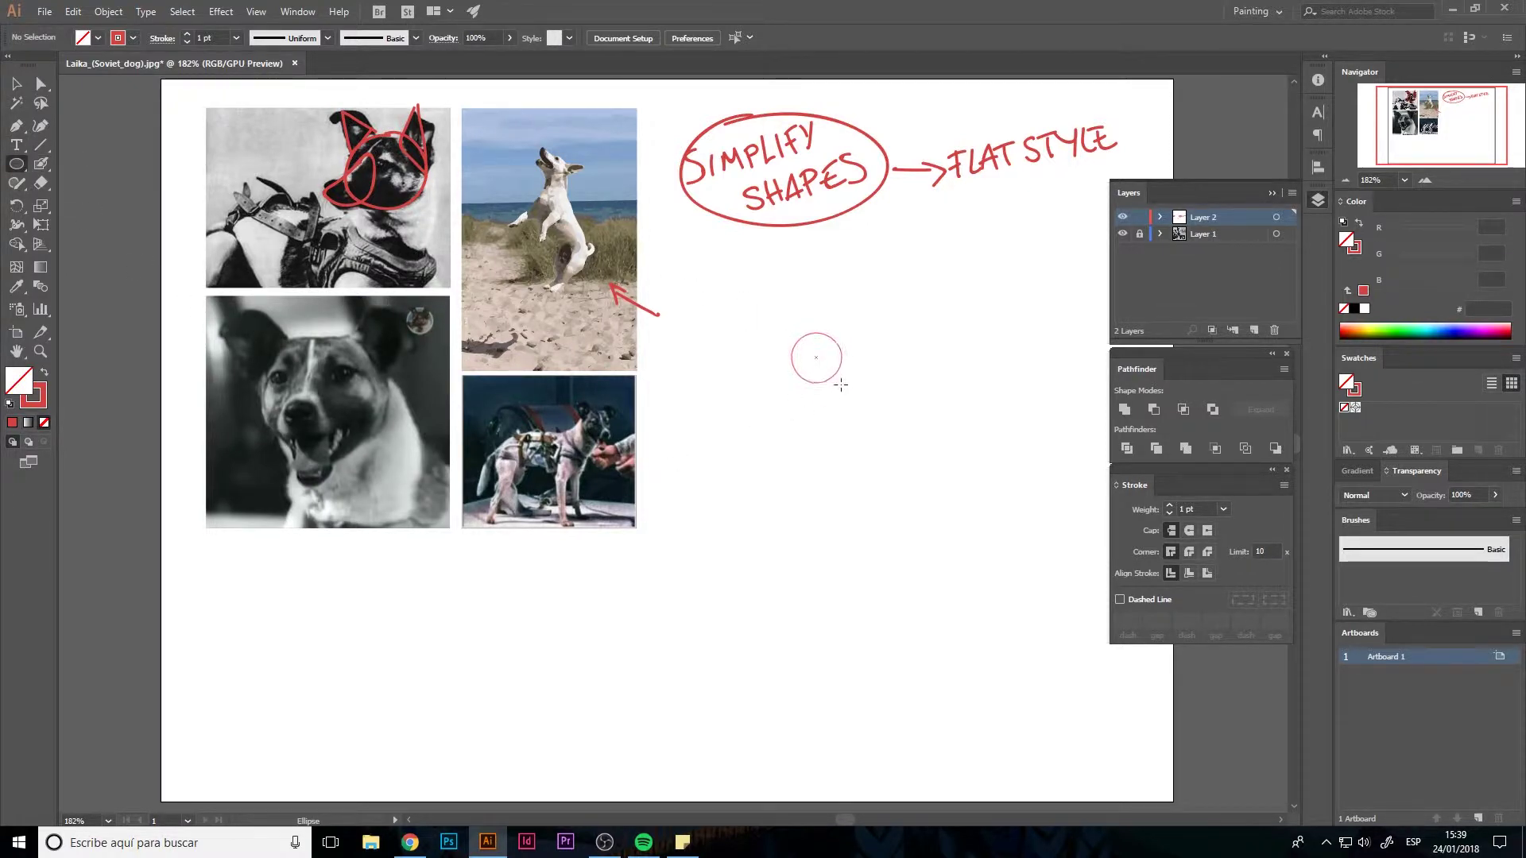
pyautogui.click(1170, 505)
pyautogui.press('v')
pyautogui.click(930, 540)
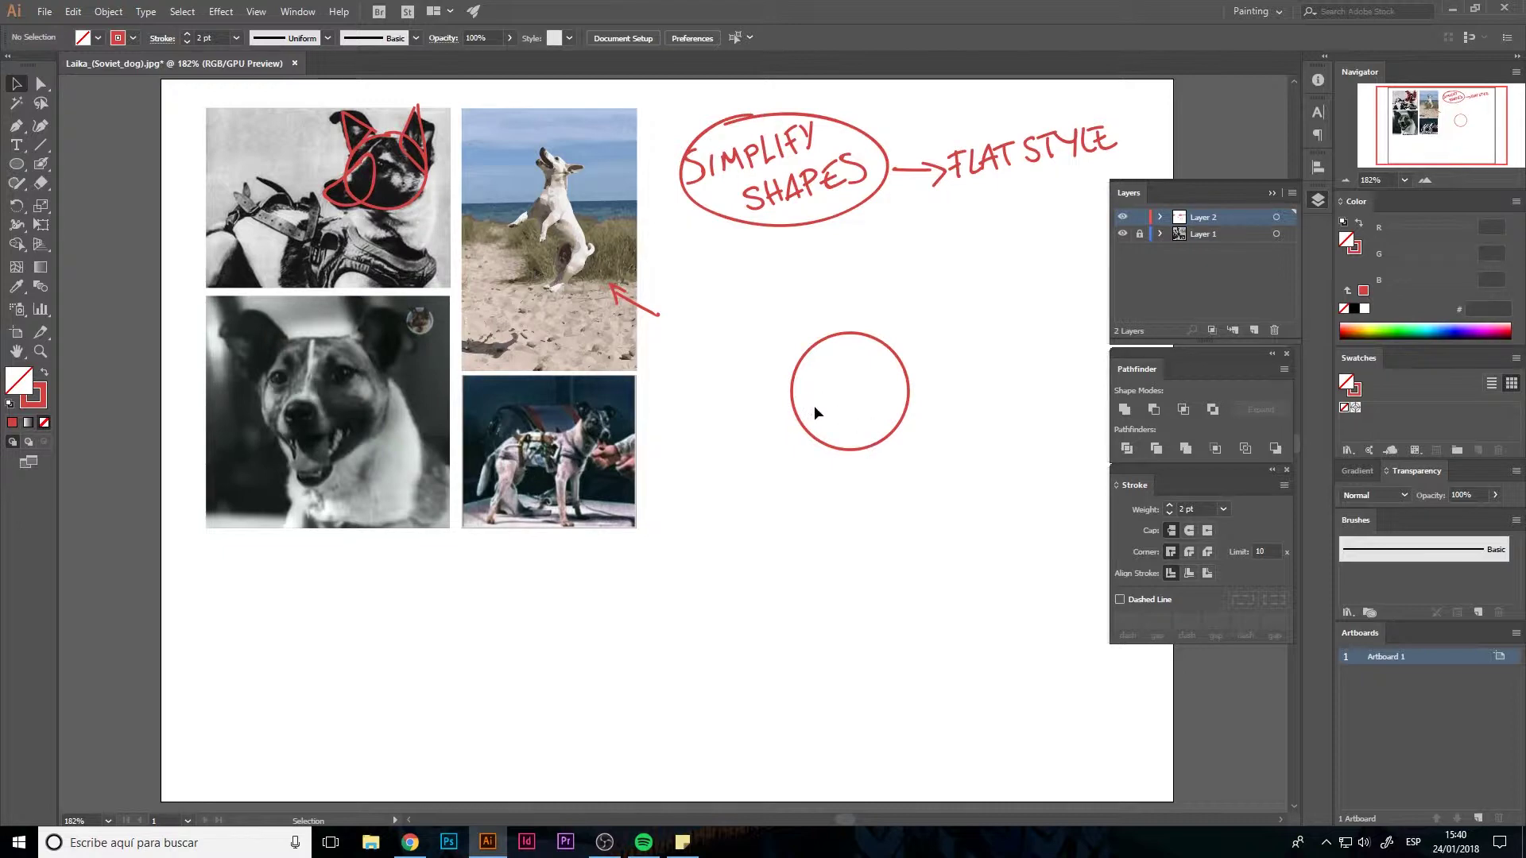
pyautogui.press('p')
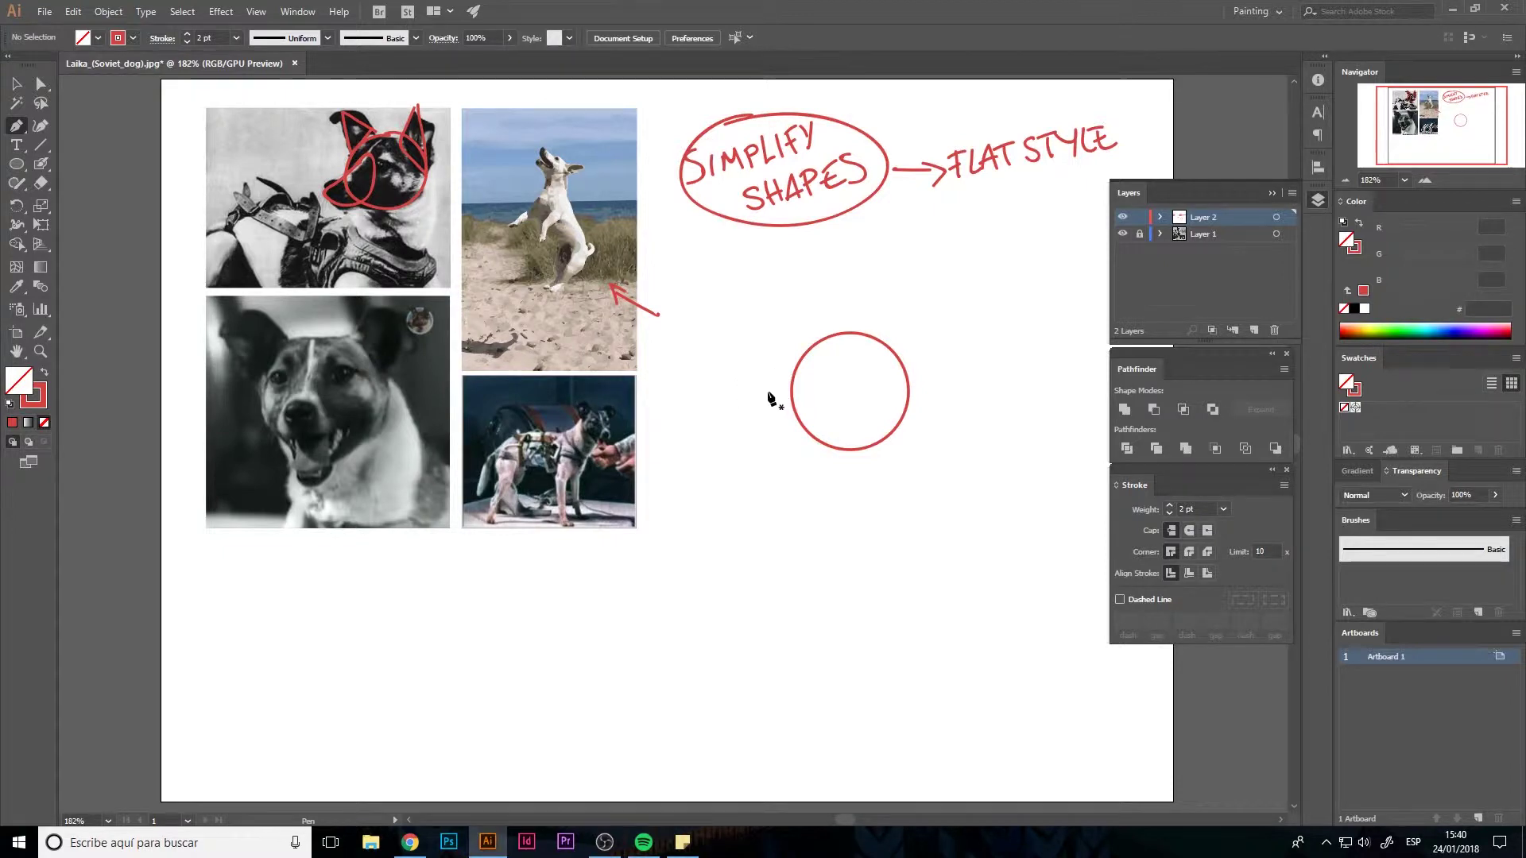
pyautogui.press('l')
pyautogui.press('v')
# Copy the circle leftward, cut it to a half-circle with Minus Front, and shrink it
pyautogui.moveTo(814, 436); pyautogui.dragTo(756, 433)
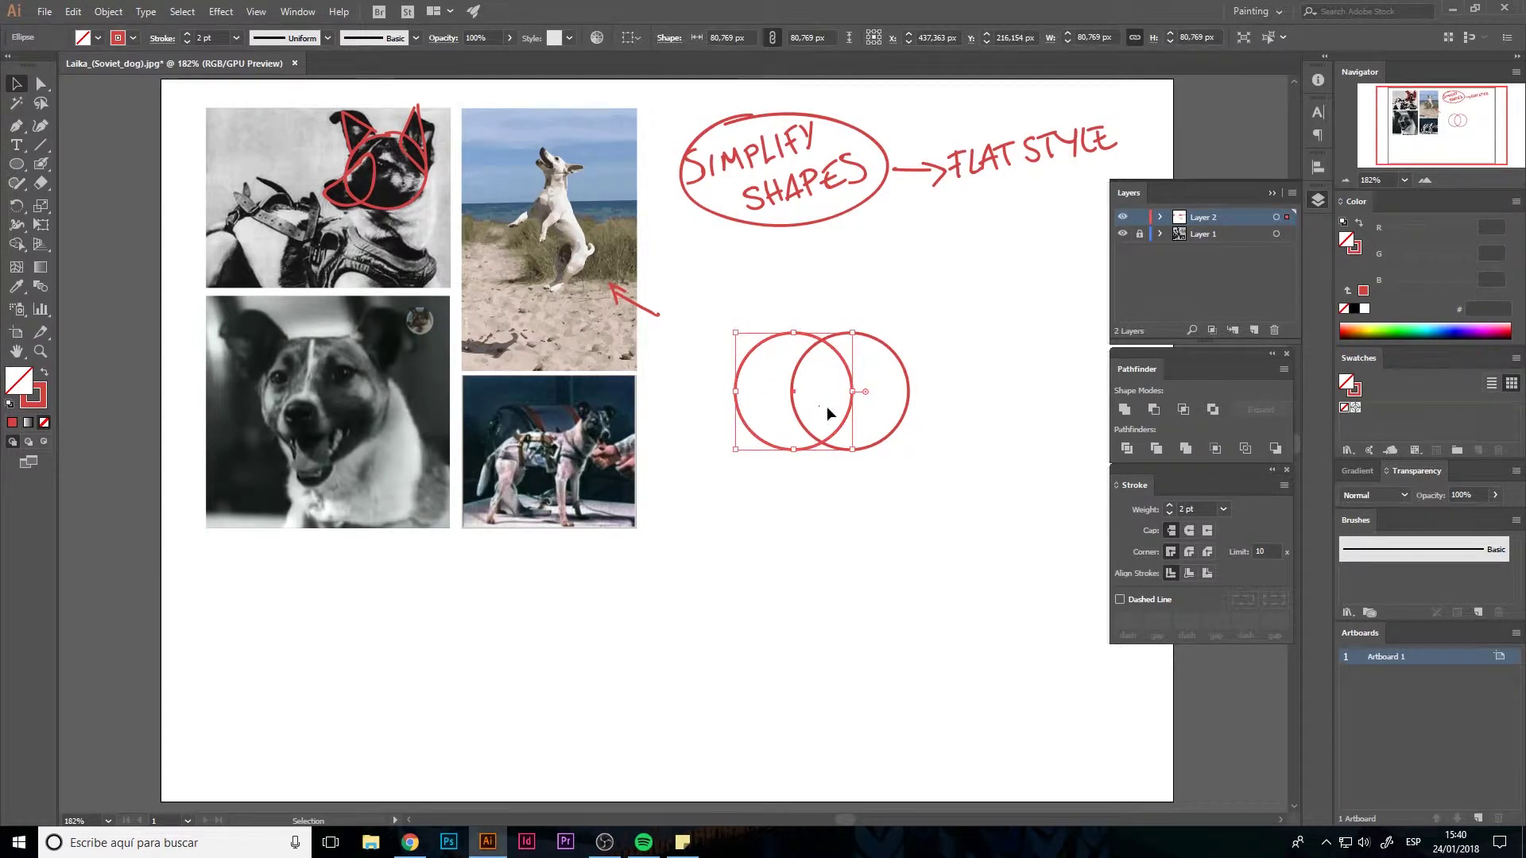
pyautogui.press('m')
pyautogui.moveTo(706, 289); pyautogui.dragTo(882, 391)
pyautogui.press('v')
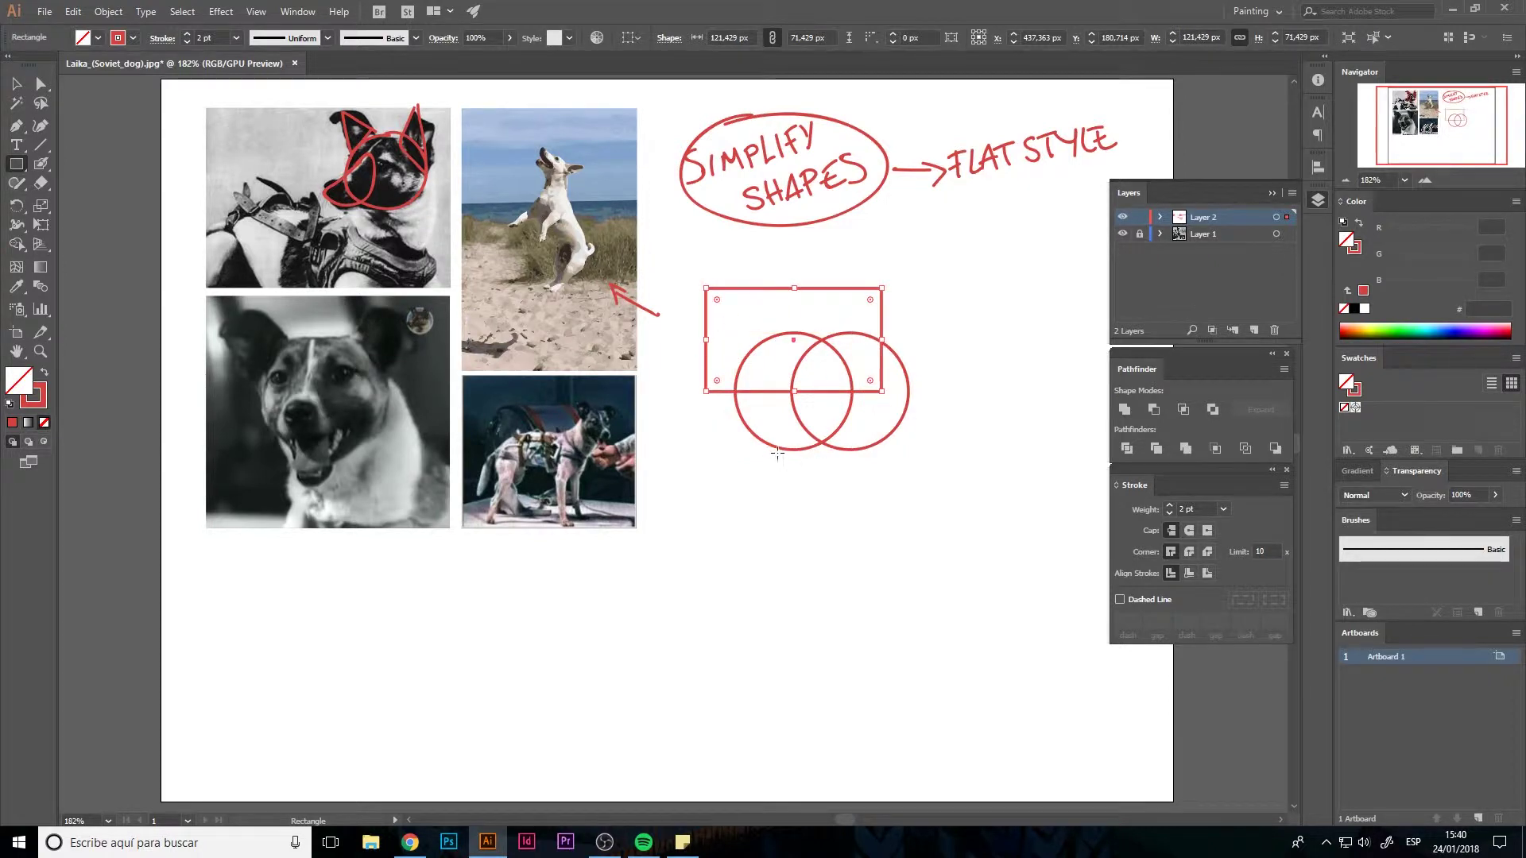
pyautogui.keyDown('shift'); pyautogui.click(775, 448); pyautogui.keyUp('shift')
pyautogui.click(1154, 410)
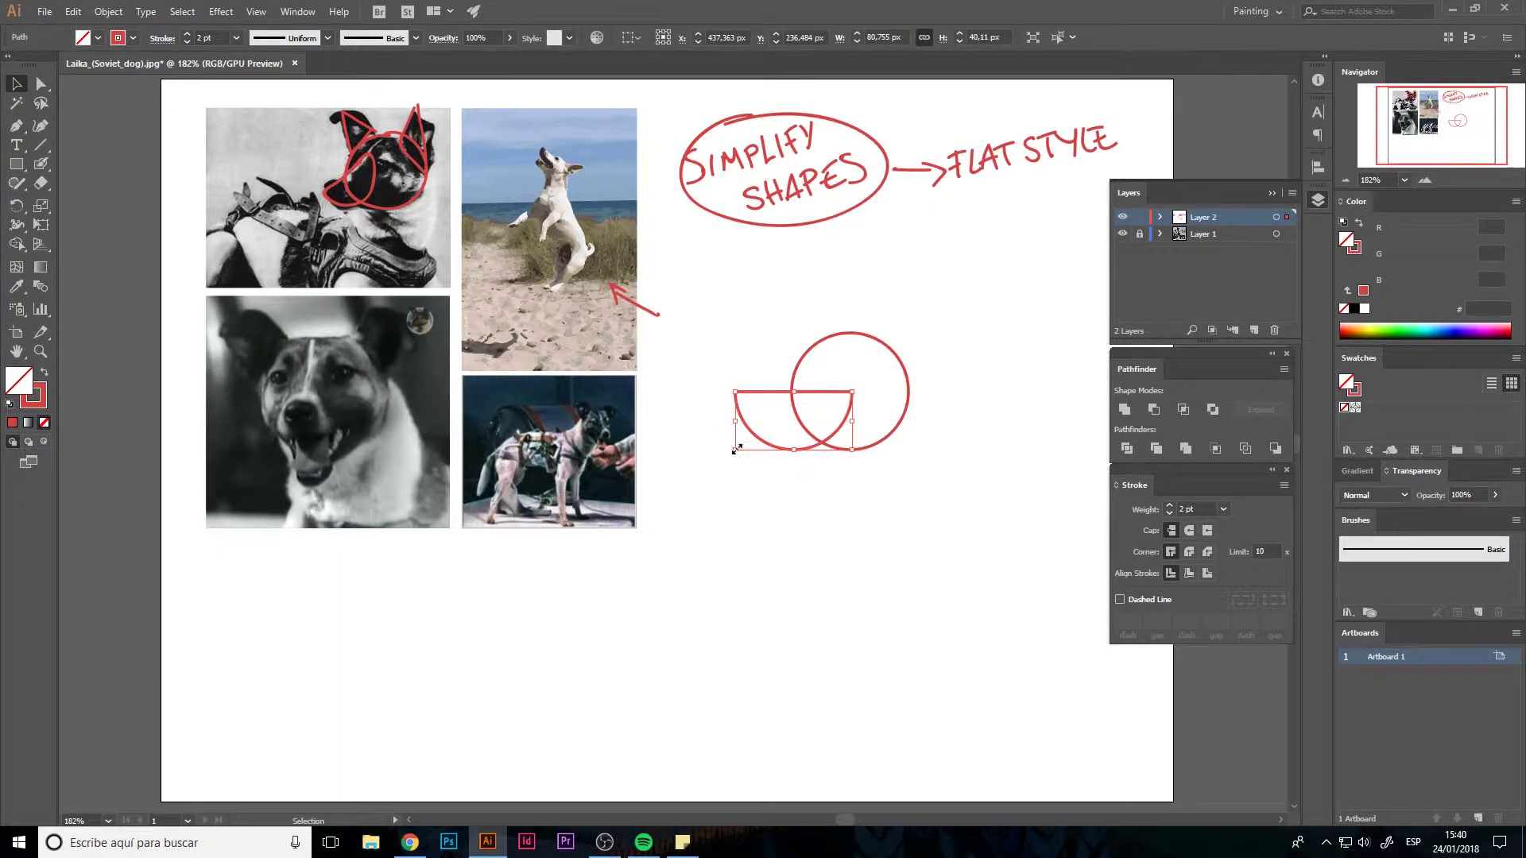
pyautogui.moveTo(736, 453); pyautogui.dragTo(759, 438)
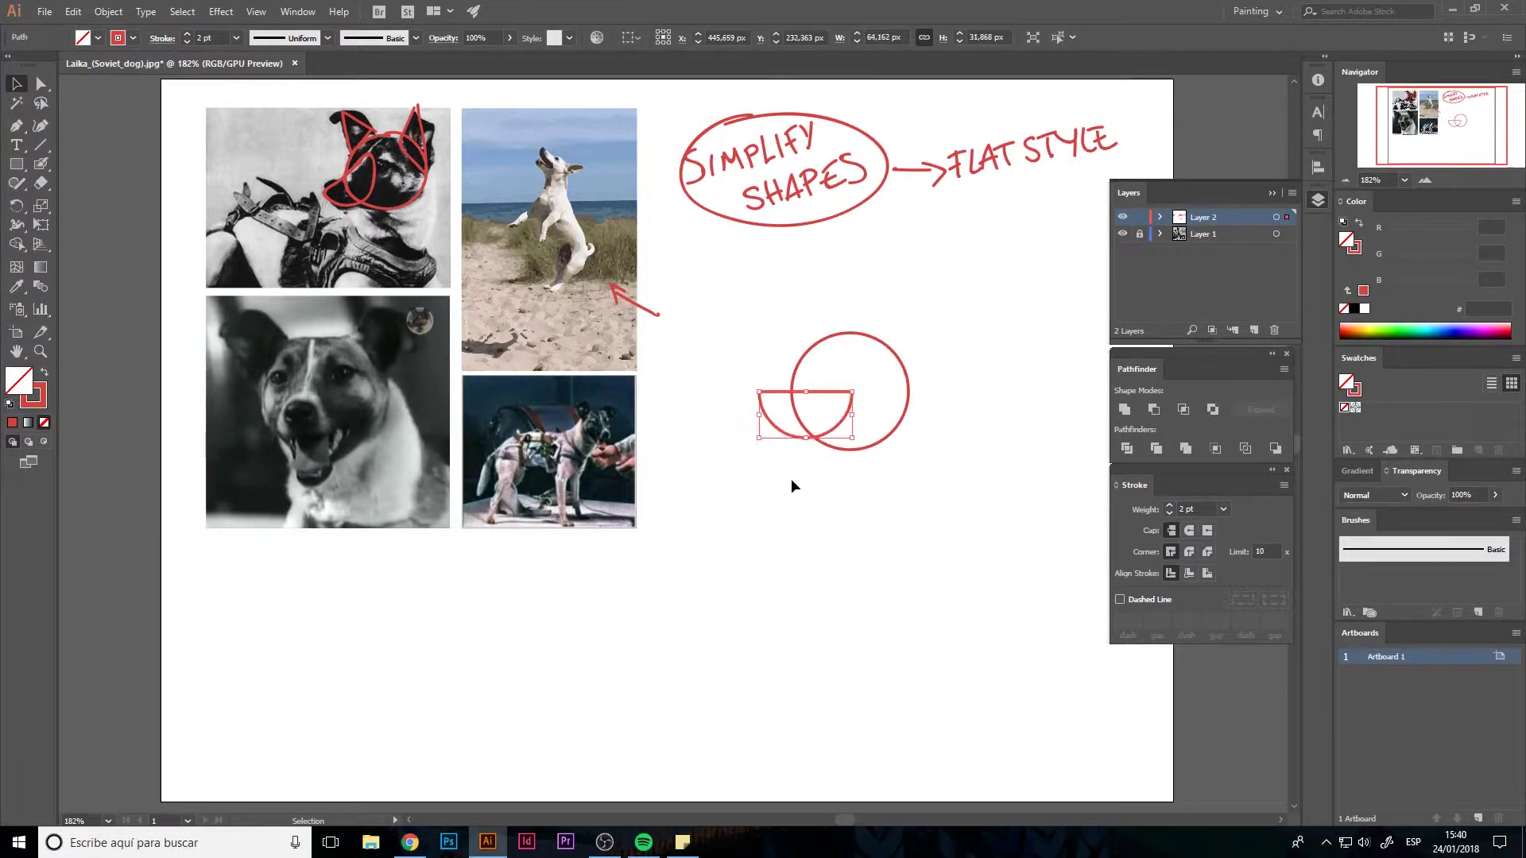
pyautogui.click(795, 477)
# Unite the half-circle with the big circle into one outline
pyautogui.moveTo(860, 465); pyautogui.dragTo(843, 381)
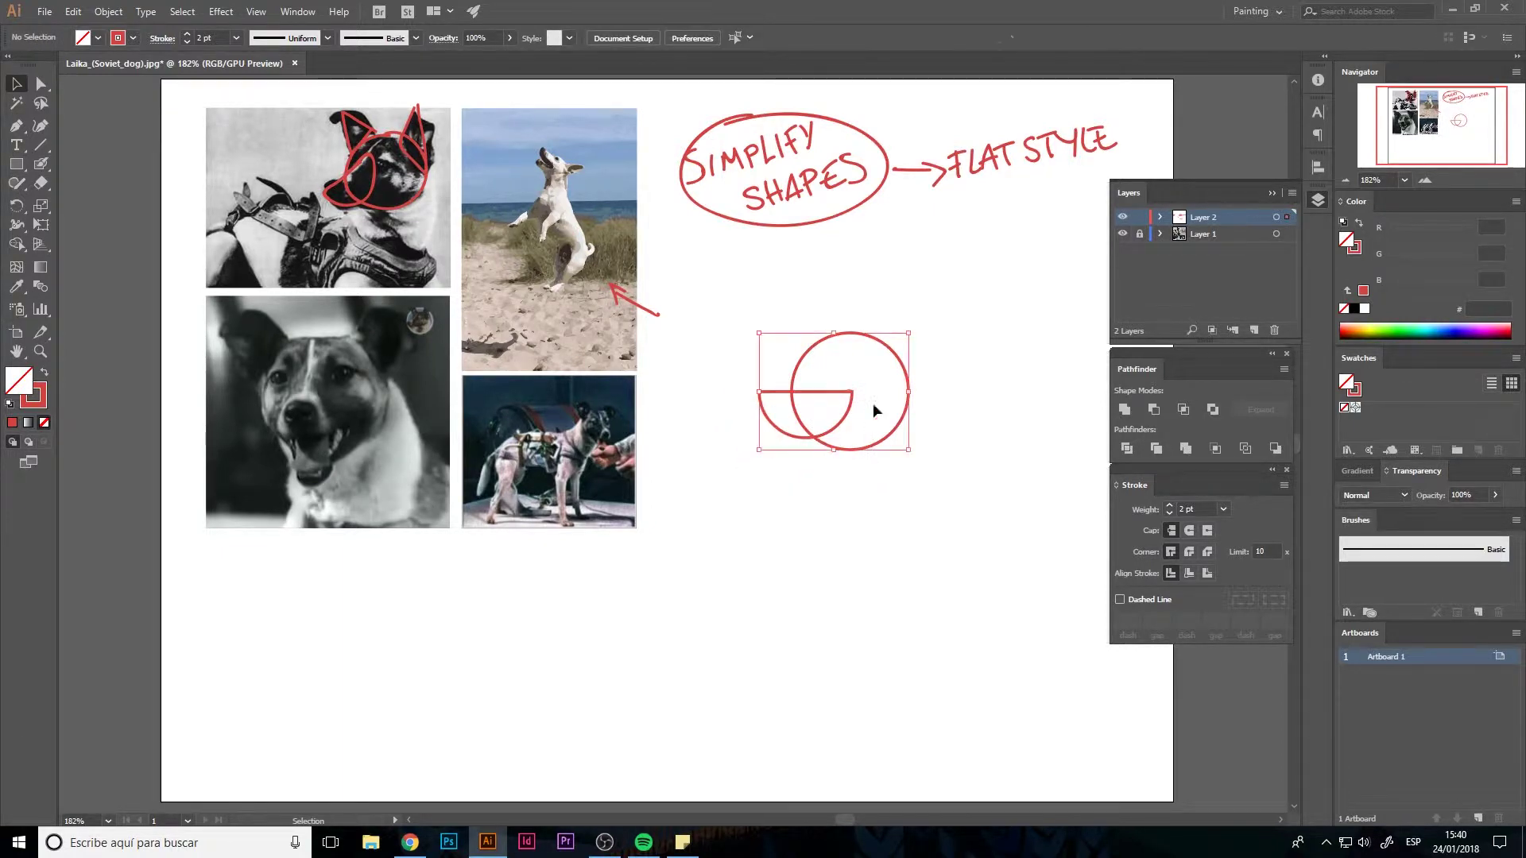
pyautogui.click(1125, 410)
pyautogui.click(965, 537)
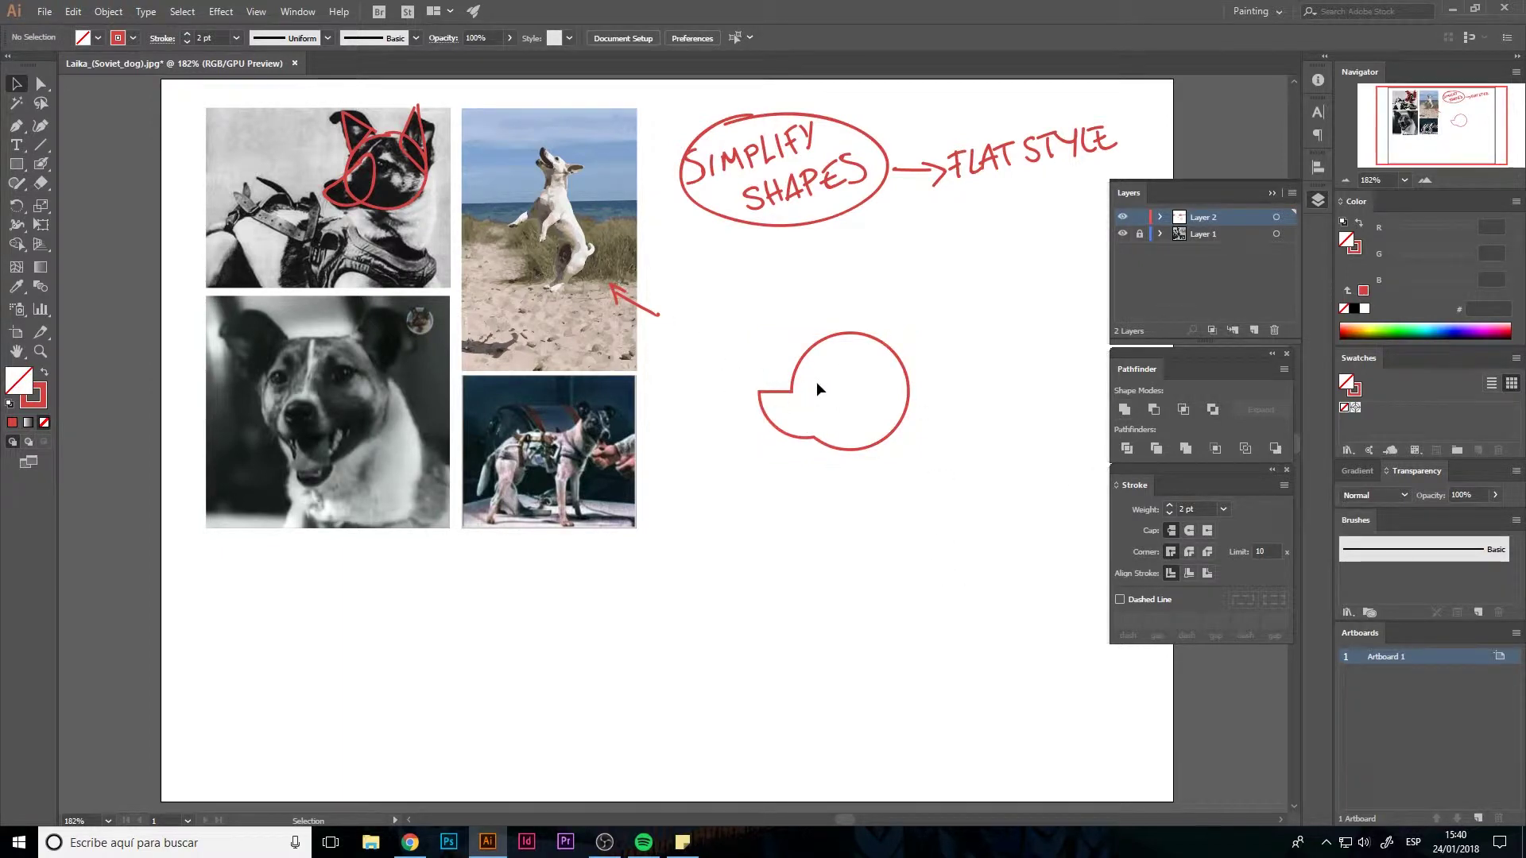
# Draw a pen triangle from inside the circle up to a point above it
pyautogui.press('p')
pyautogui.moveTo(871, 380); pyautogui.dragTo(899, 365)
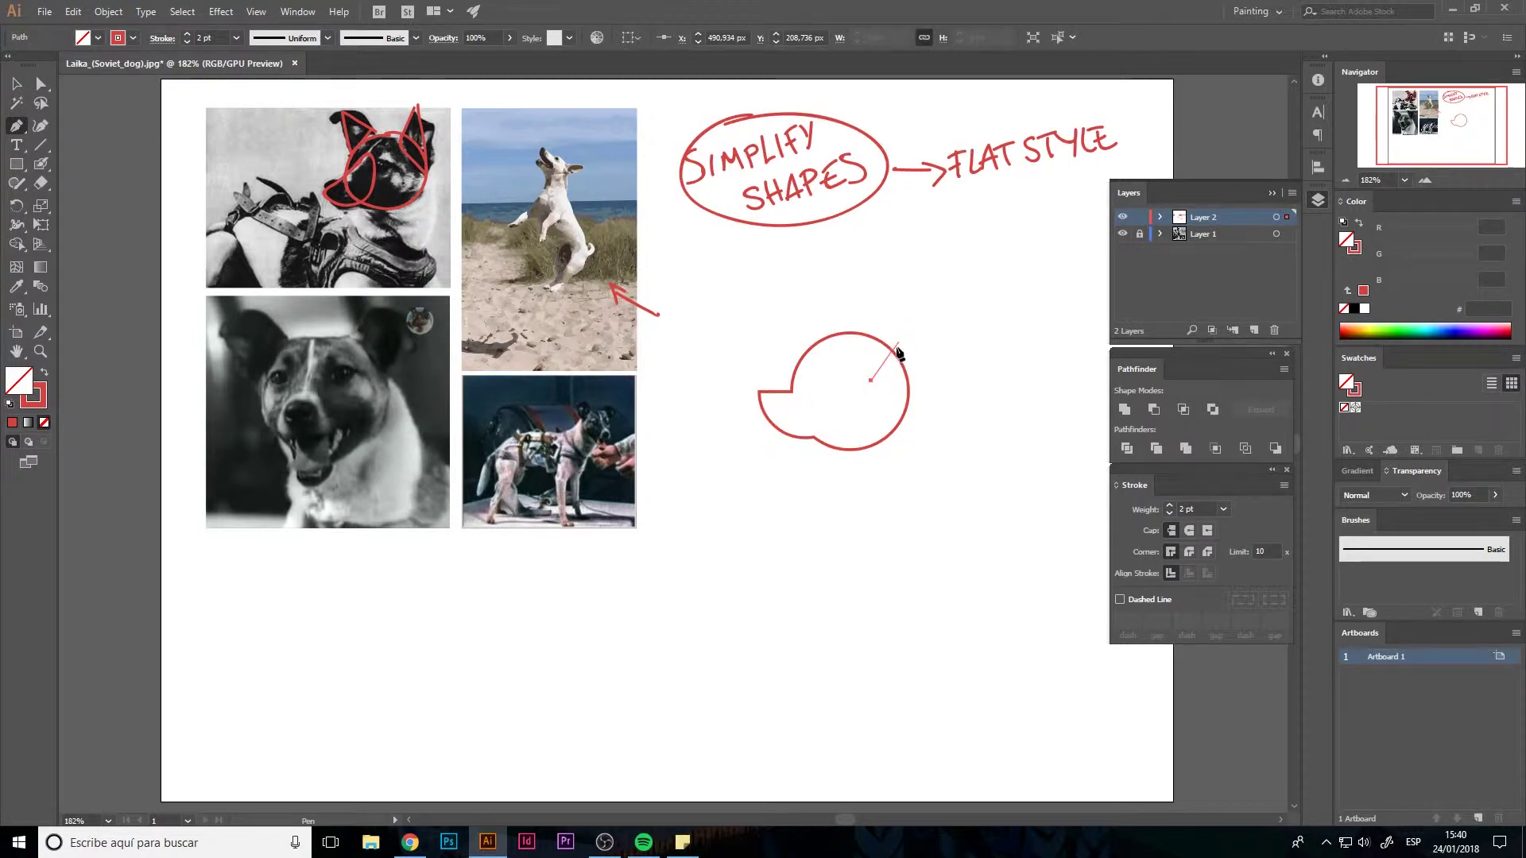
pyautogui.click(897, 359)
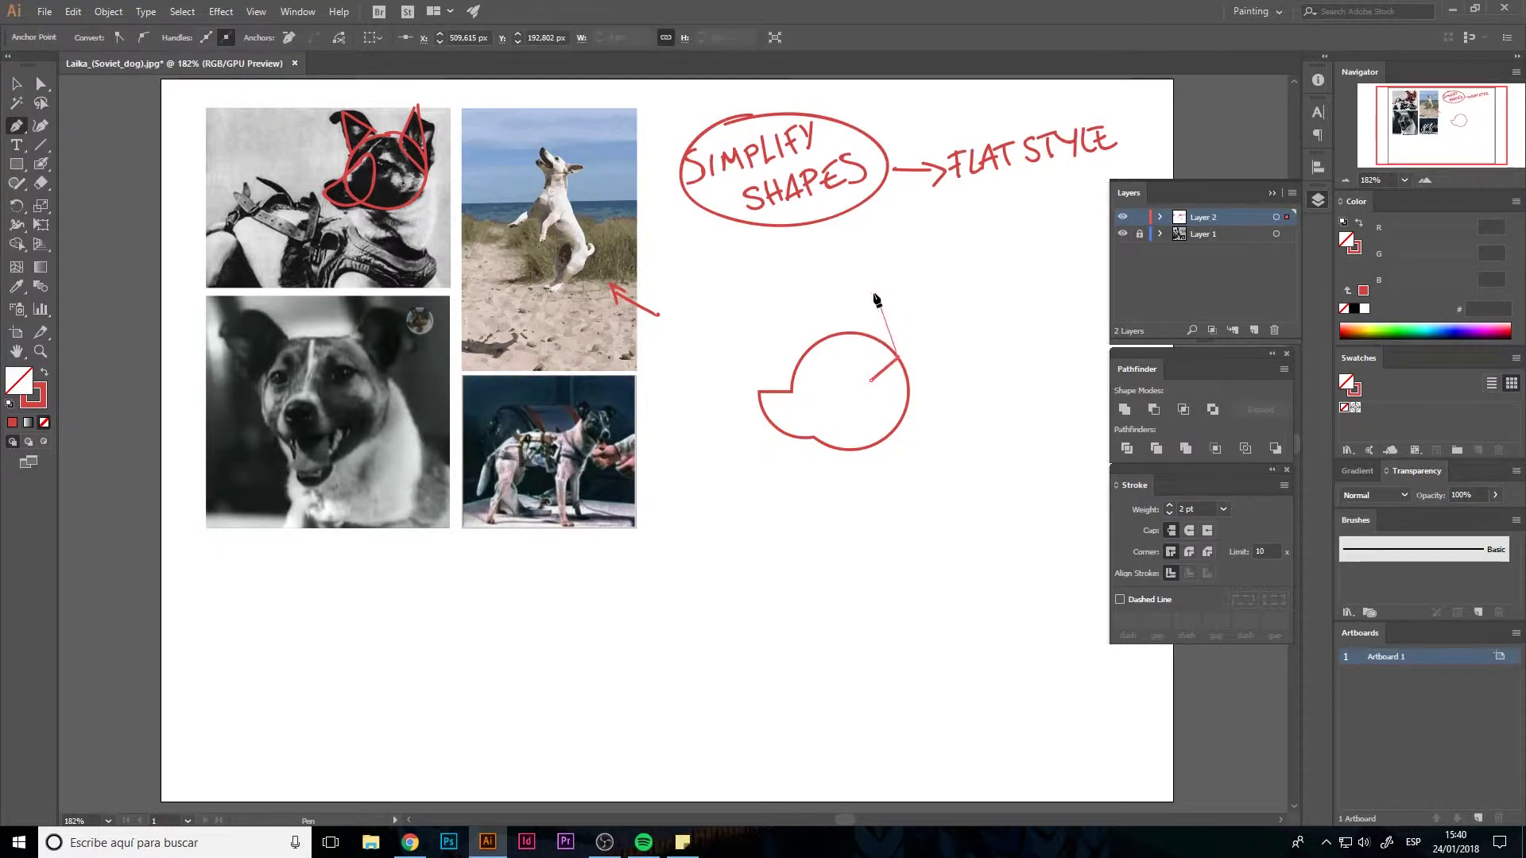
pyautogui.click(867, 294)
pyautogui.click(871, 381)
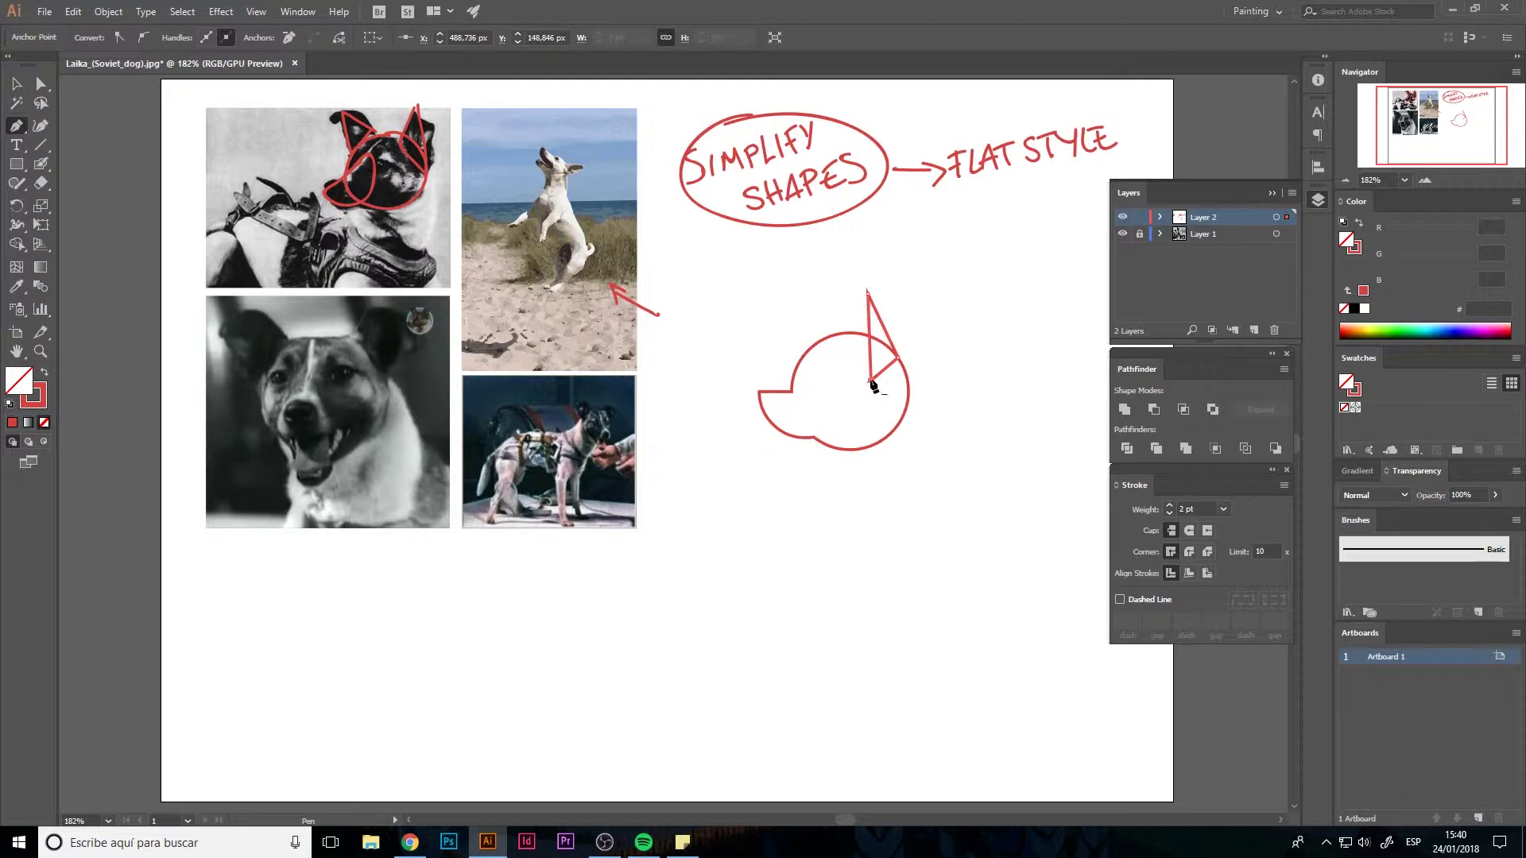
# Add pen triangles and edges outlining the left and right ears
pyautogui.click(820, 338)
pyautogui.click(799, 291)
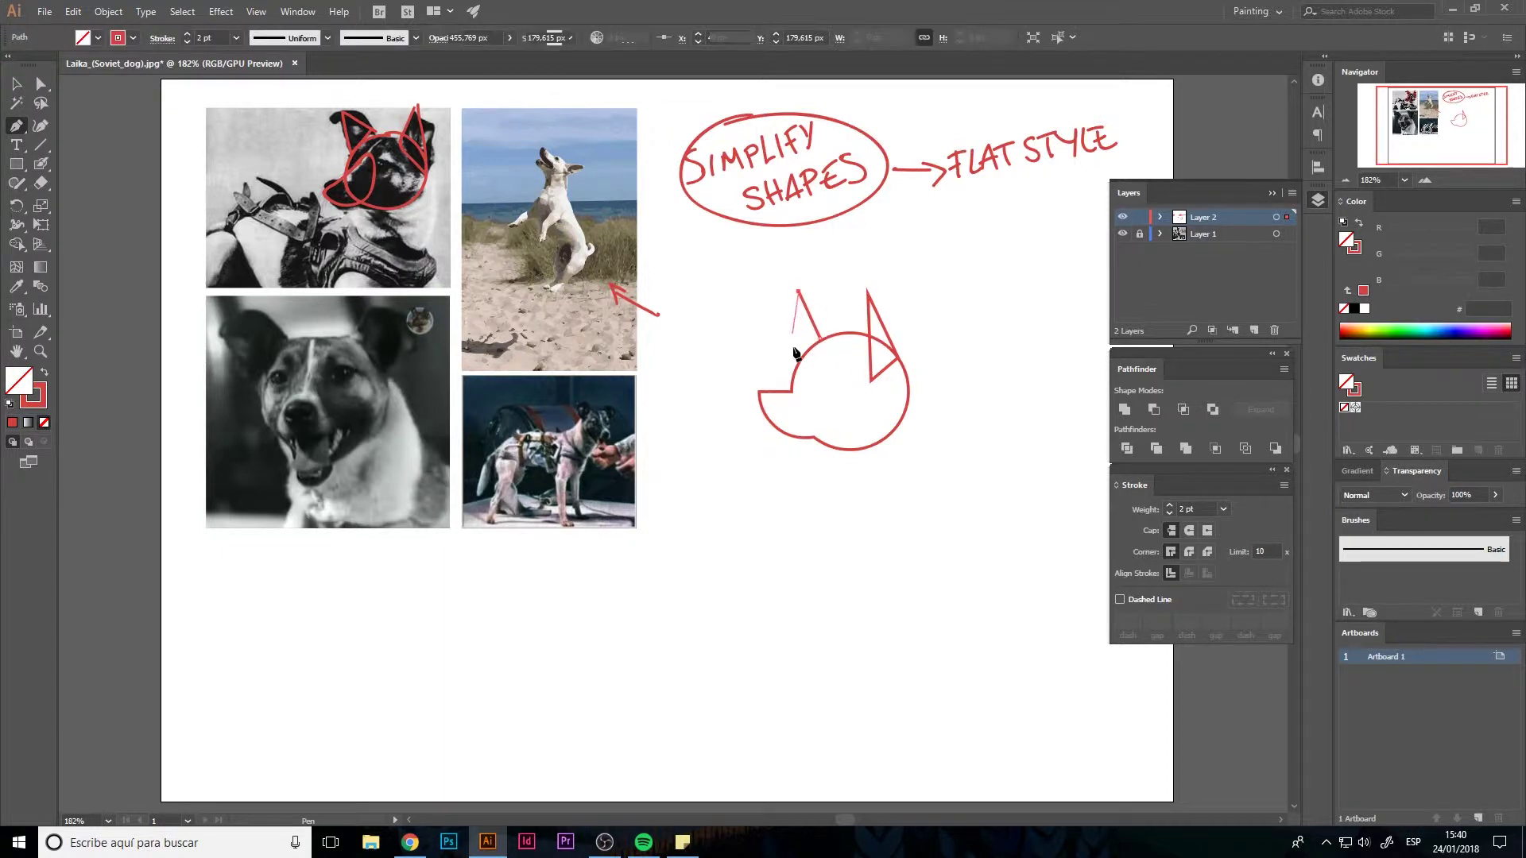
pyautogui.click(795, 368)
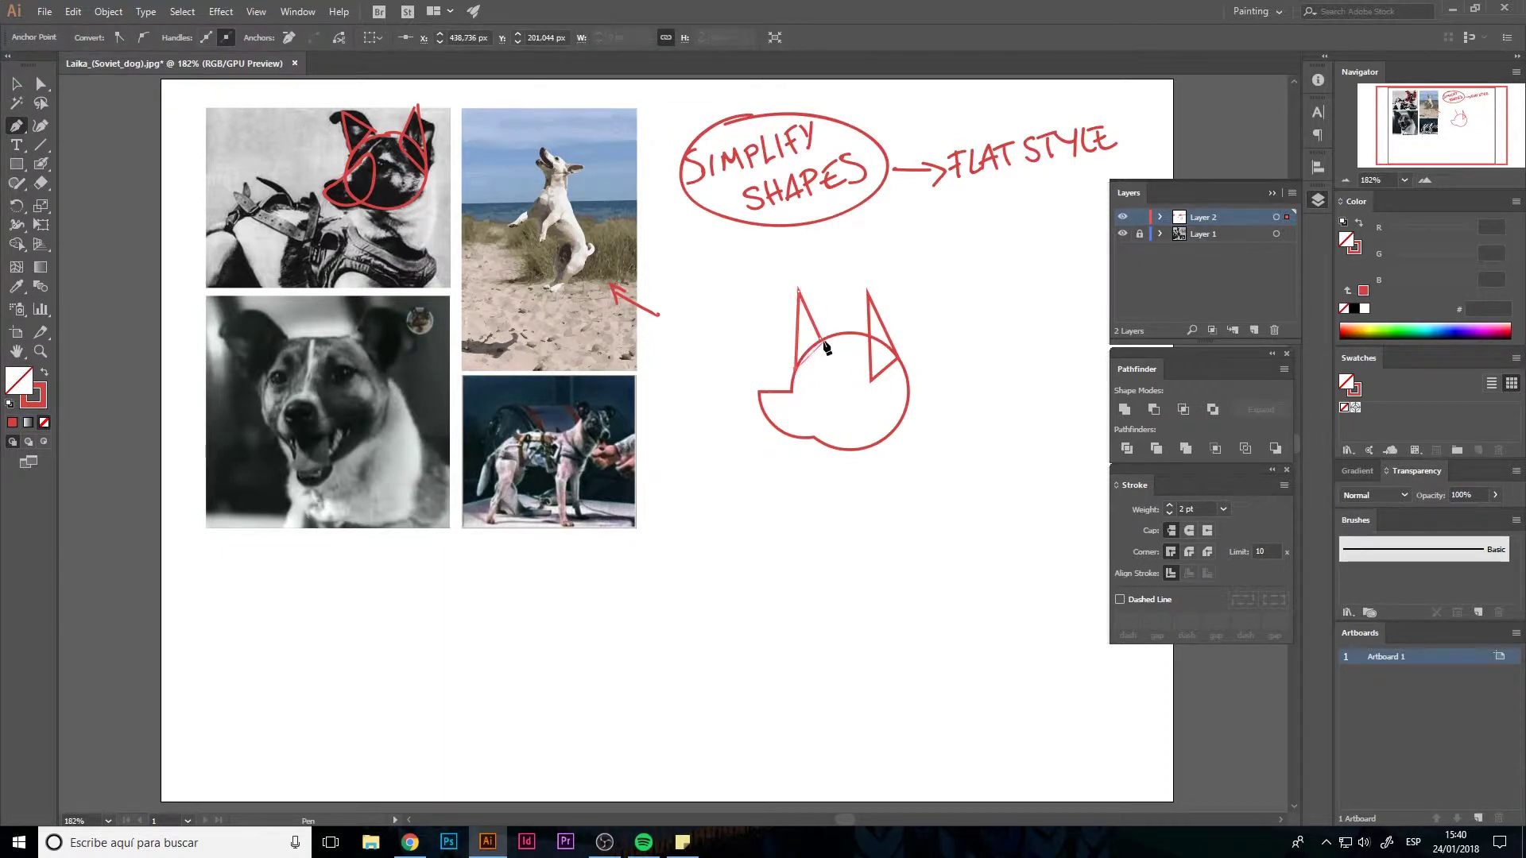
pyautogui.click(820, 338)
pyautogui.click(867, 292)
pyautogui.click(839, 317)
pyautogui.click(798, 292)
pyautogui.click(765, 318)
# Marquee-select the whole red eared dog head drawing and delete it
pyautogui.press('v')
pyautogui.click(779, 353)
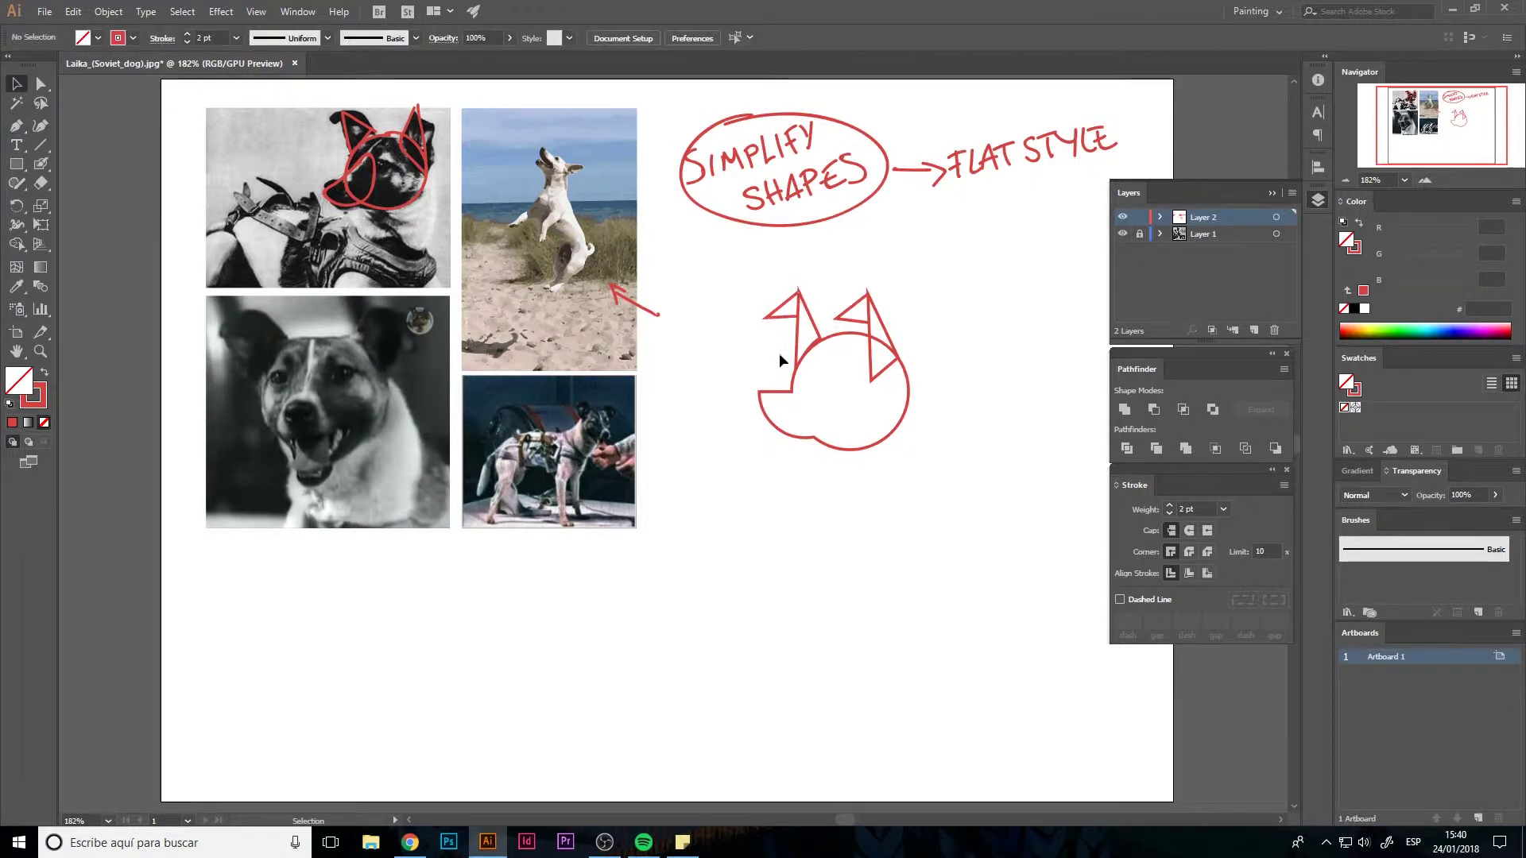
pyautogui.moveTo(811, 298); pyautogui.dragTo(812, 306)
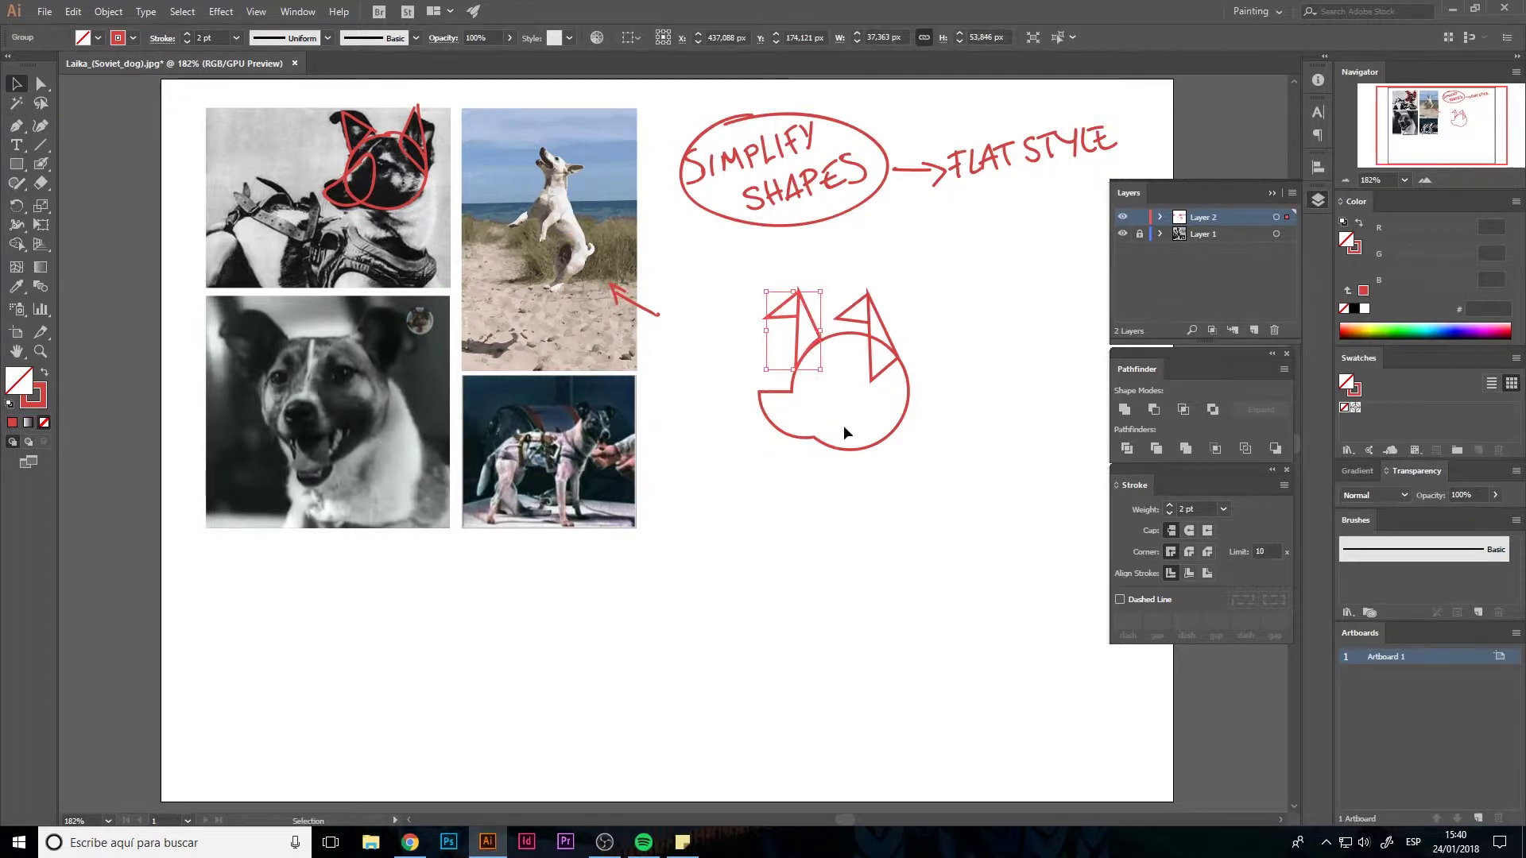
pyautogui.click(817, 498)
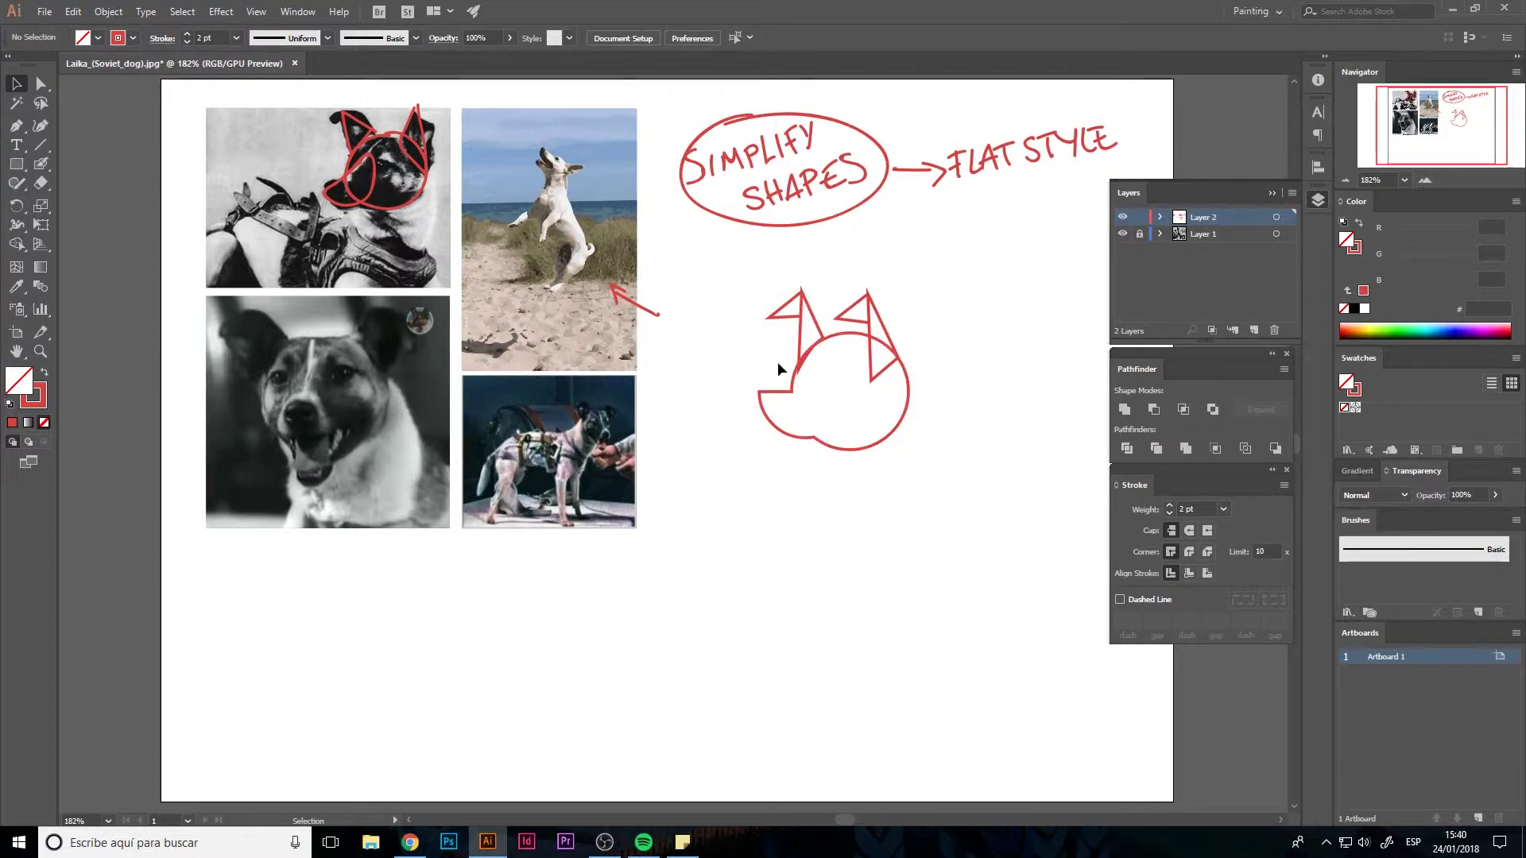
pyautogui.moveTo(933, 488); pyautogui.dragTo(765, 264)
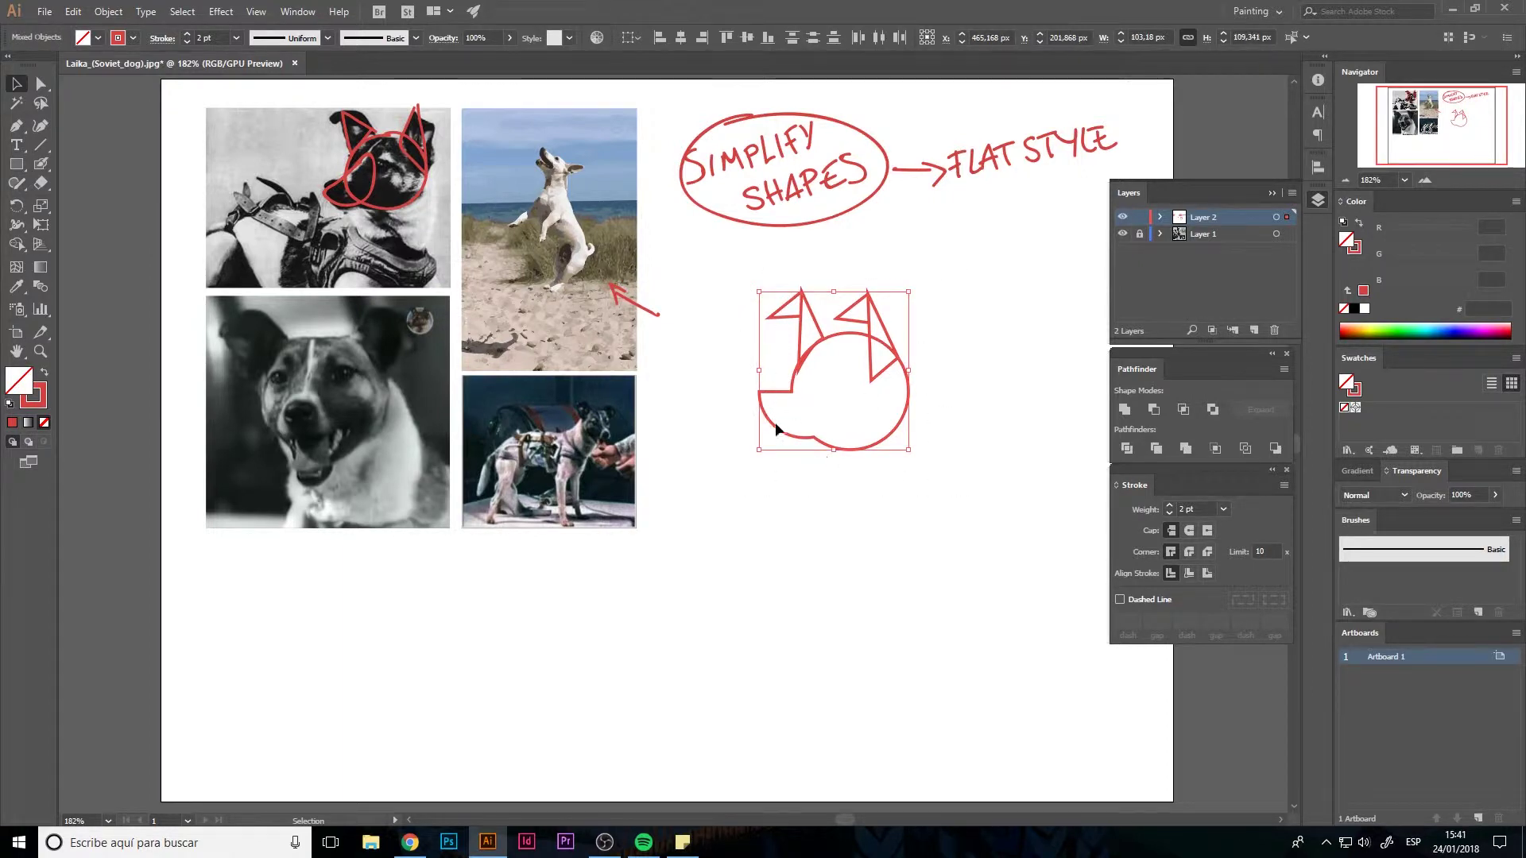
pyautogui.press('Delete')
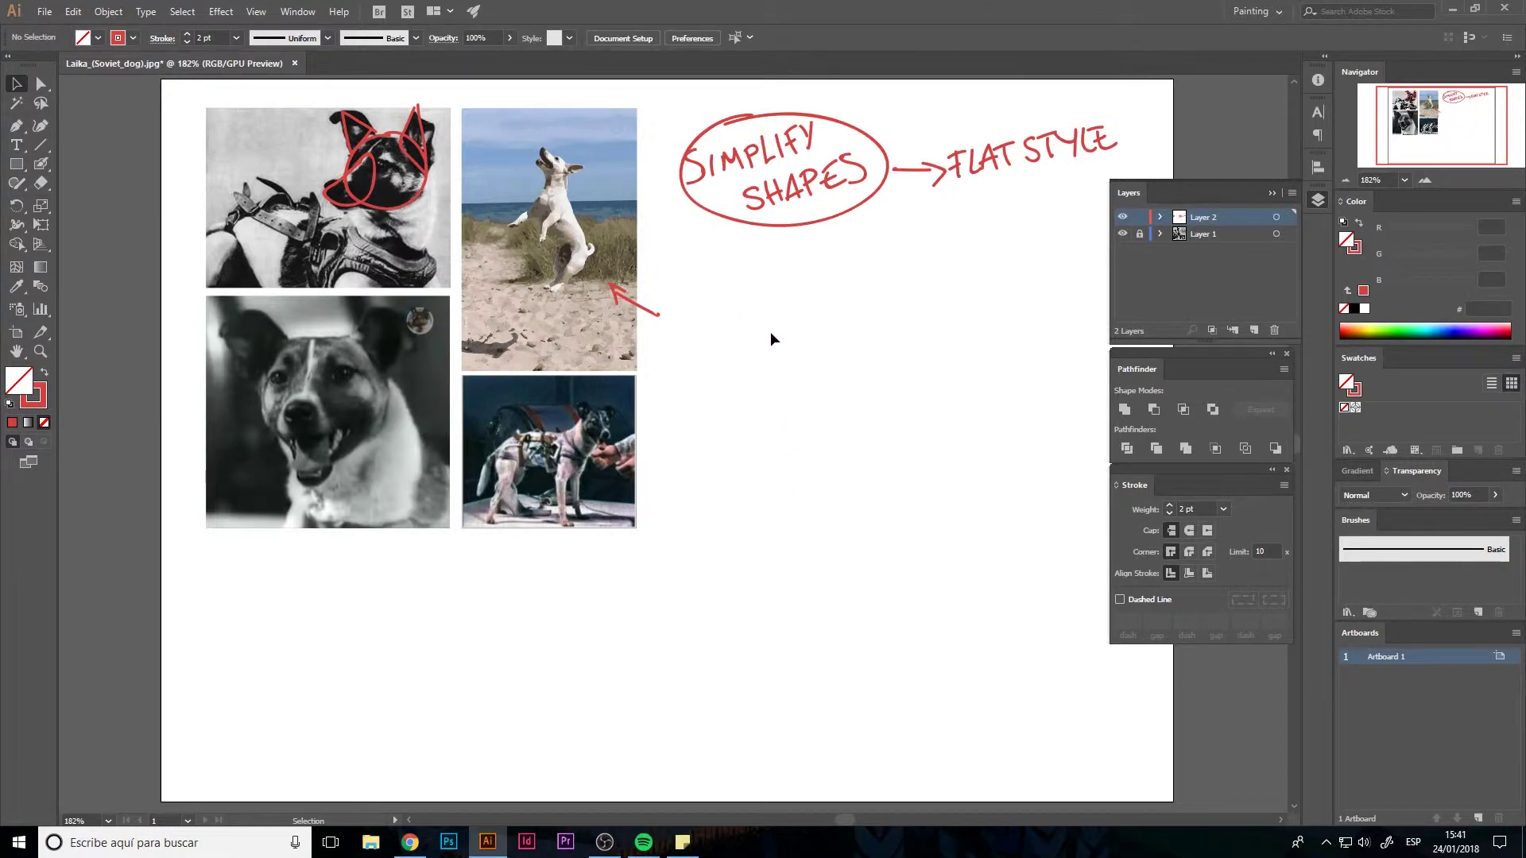
# Trace the beach dog's body in red with the Blob Brush
pyautogui.press('p')
pyautogui.press('b')
pyautogui.hotkey('shift', 'b')
pyautogui.moveTo(541, 192)
pyautogui.mouseDown()
pyautogui.moveTo(540, 219)
pyautogui.moveTo(581, 208)
pyautogui.mouseUp()
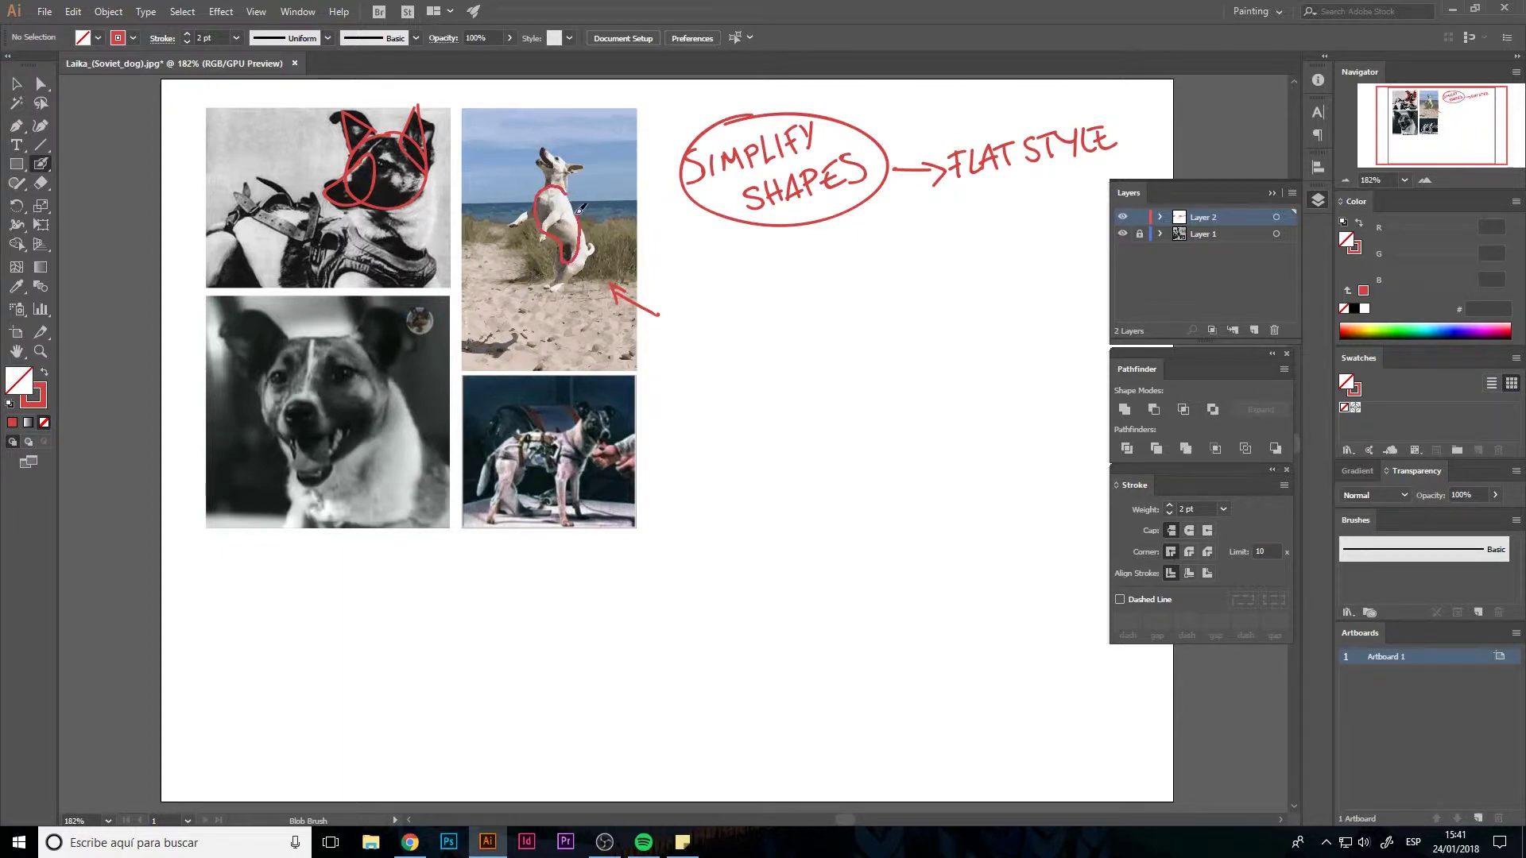
# Duplicate the body stroke onto the blank canvas and enlarge it
pyautogui.press('v')
pyautogui.keyDown('alt'); pyautogui.moveTo(579, 253); pyautogui.dragTo(914, 441); pyautogui.keyUp('alt')
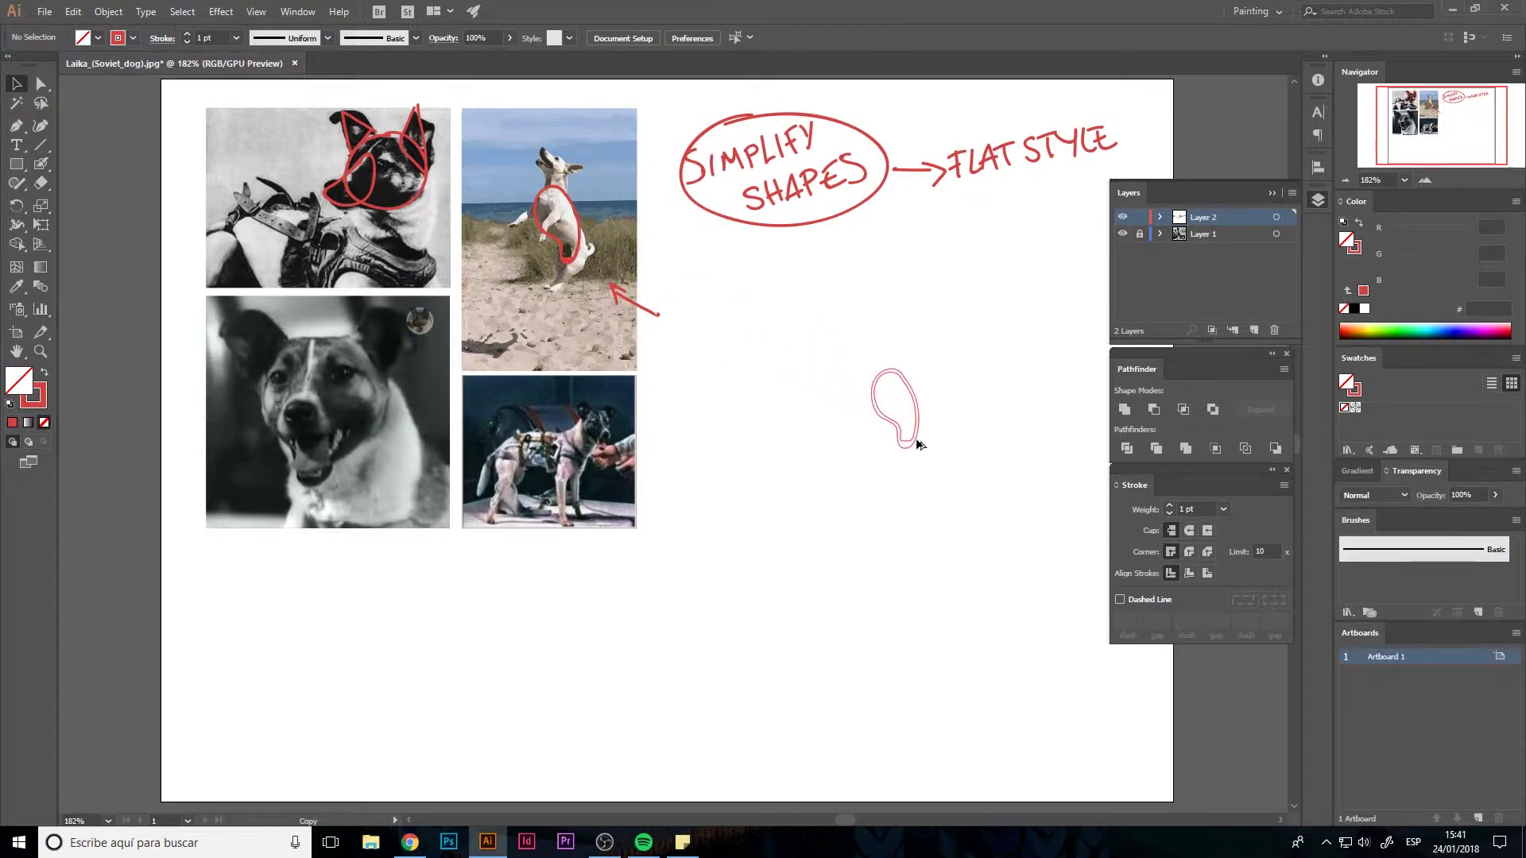
pyautogui.moveTo(914, 371); pyautogui.dragTo(985, 254)
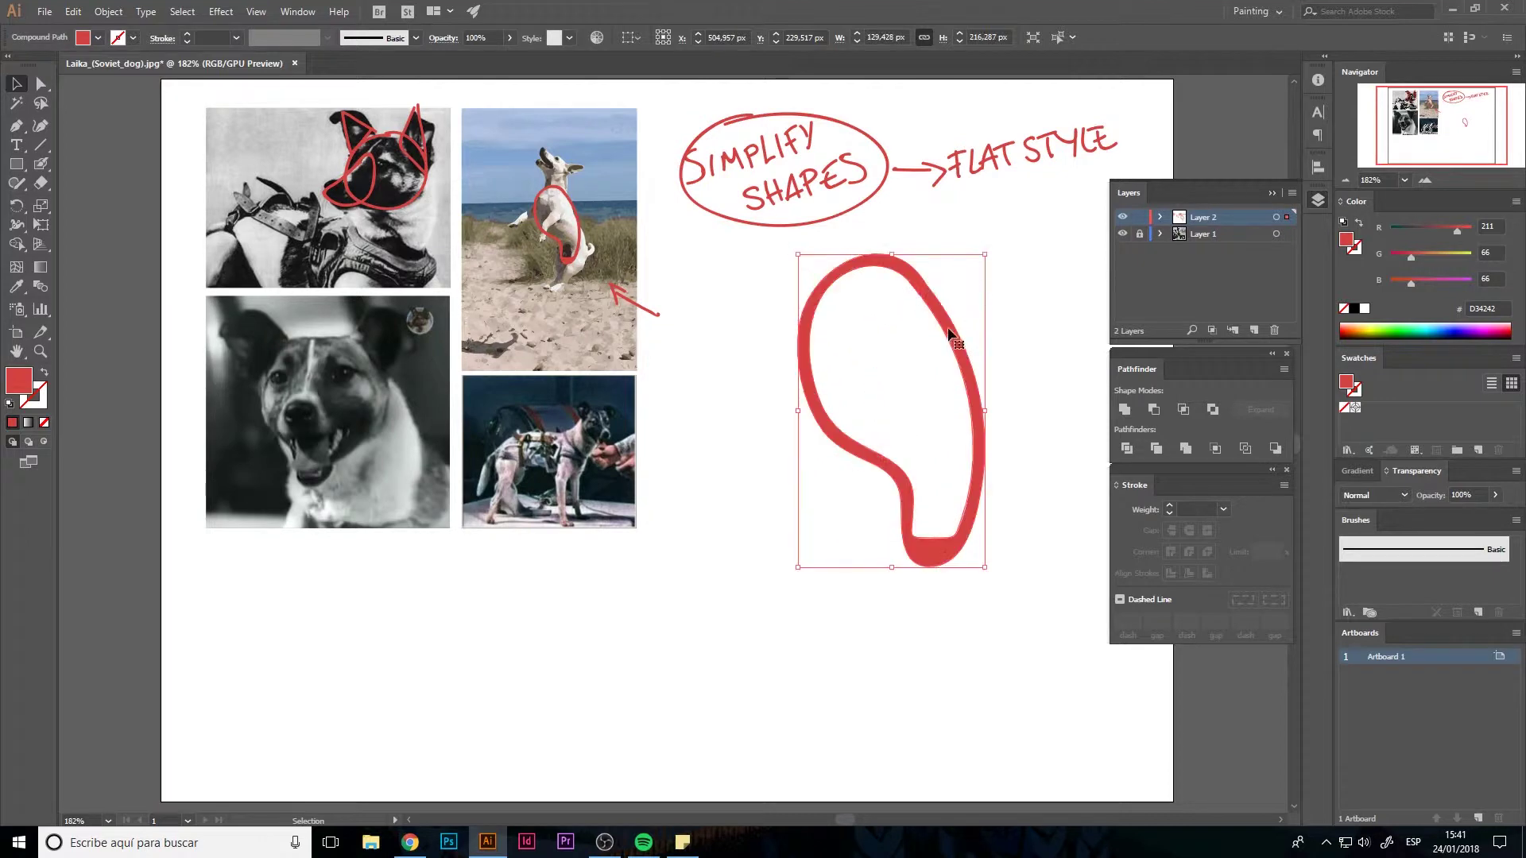
pyautogui.moveTo(956, 337); pyautogui.dragTo(931, 391)
pyautogui.click(971, 446)
# Round off the body copy's bottom anchor and reposition it
pyautogui.click(922, 597)
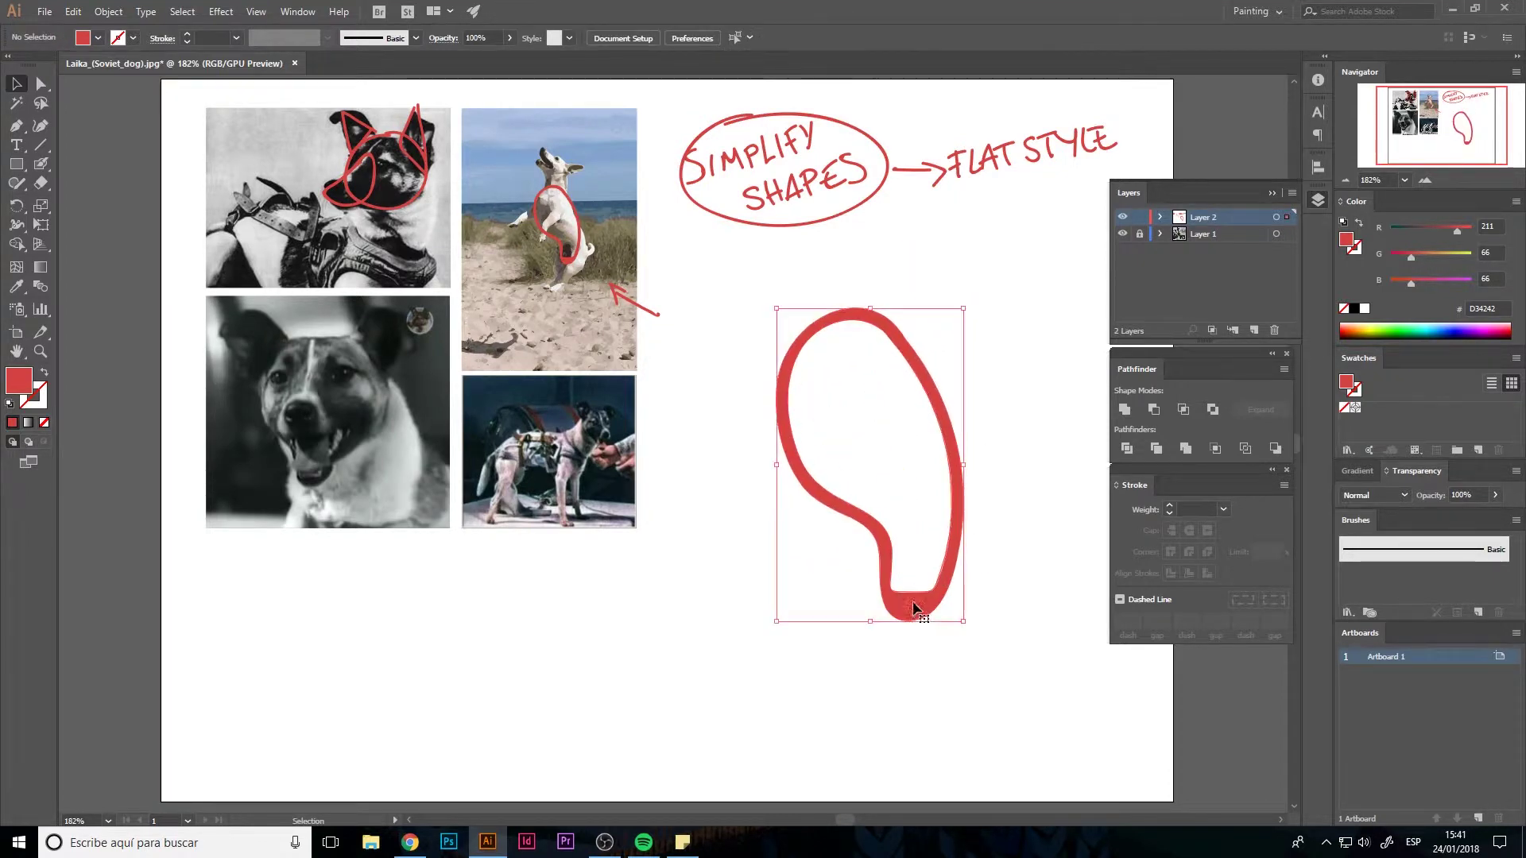
pyautogui.press('a')
pyautogui.moveTo(914, 602); pyautogui.dragTo(912, 610)
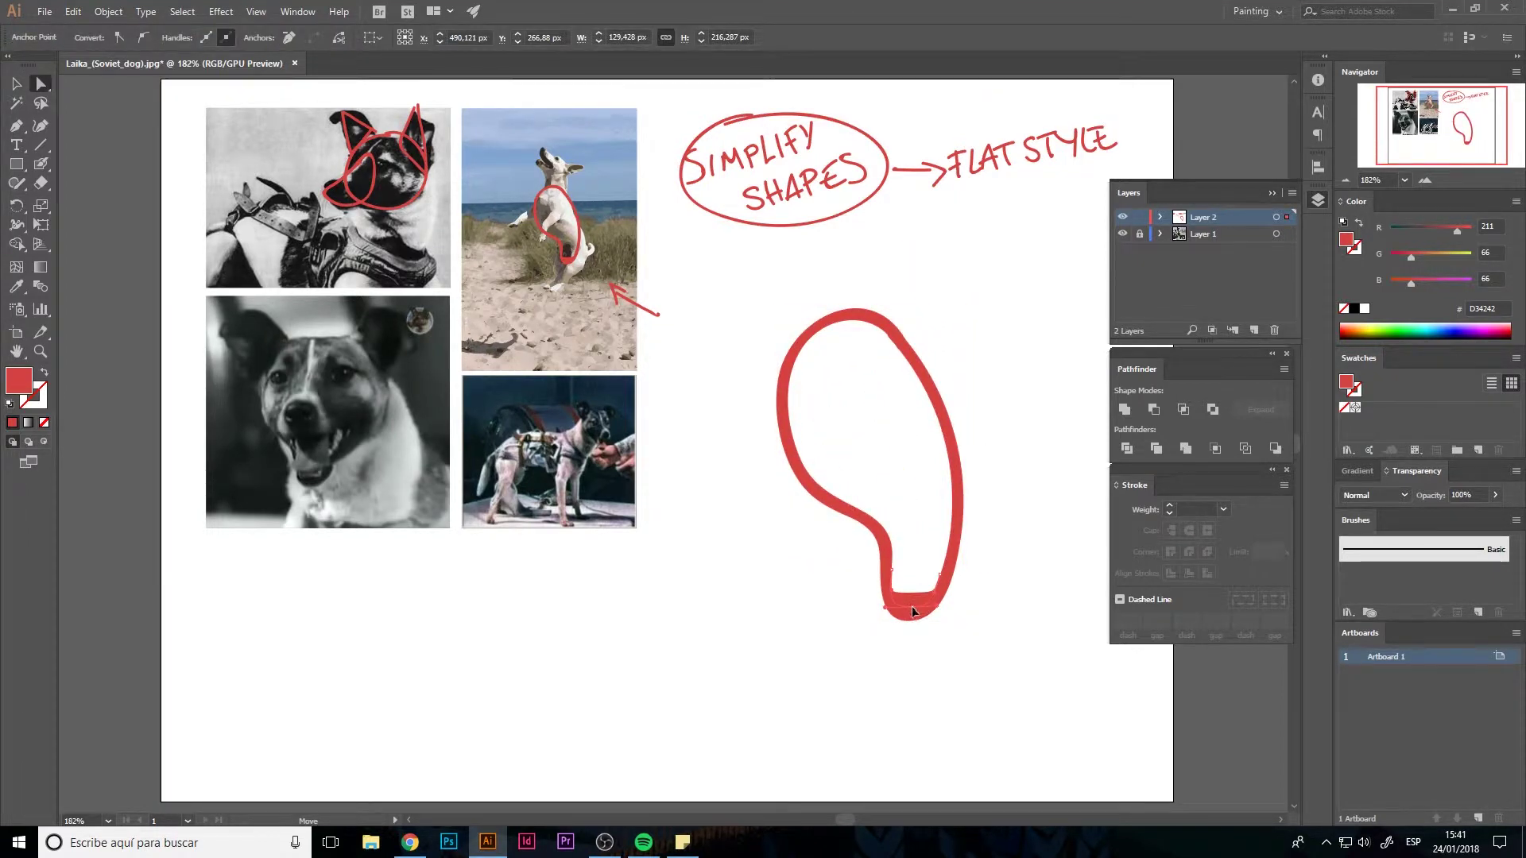
pyautogui.click(932, 701)
pyautogui.moveTo(956, 427); pyautogui.dragTo(865, 483)
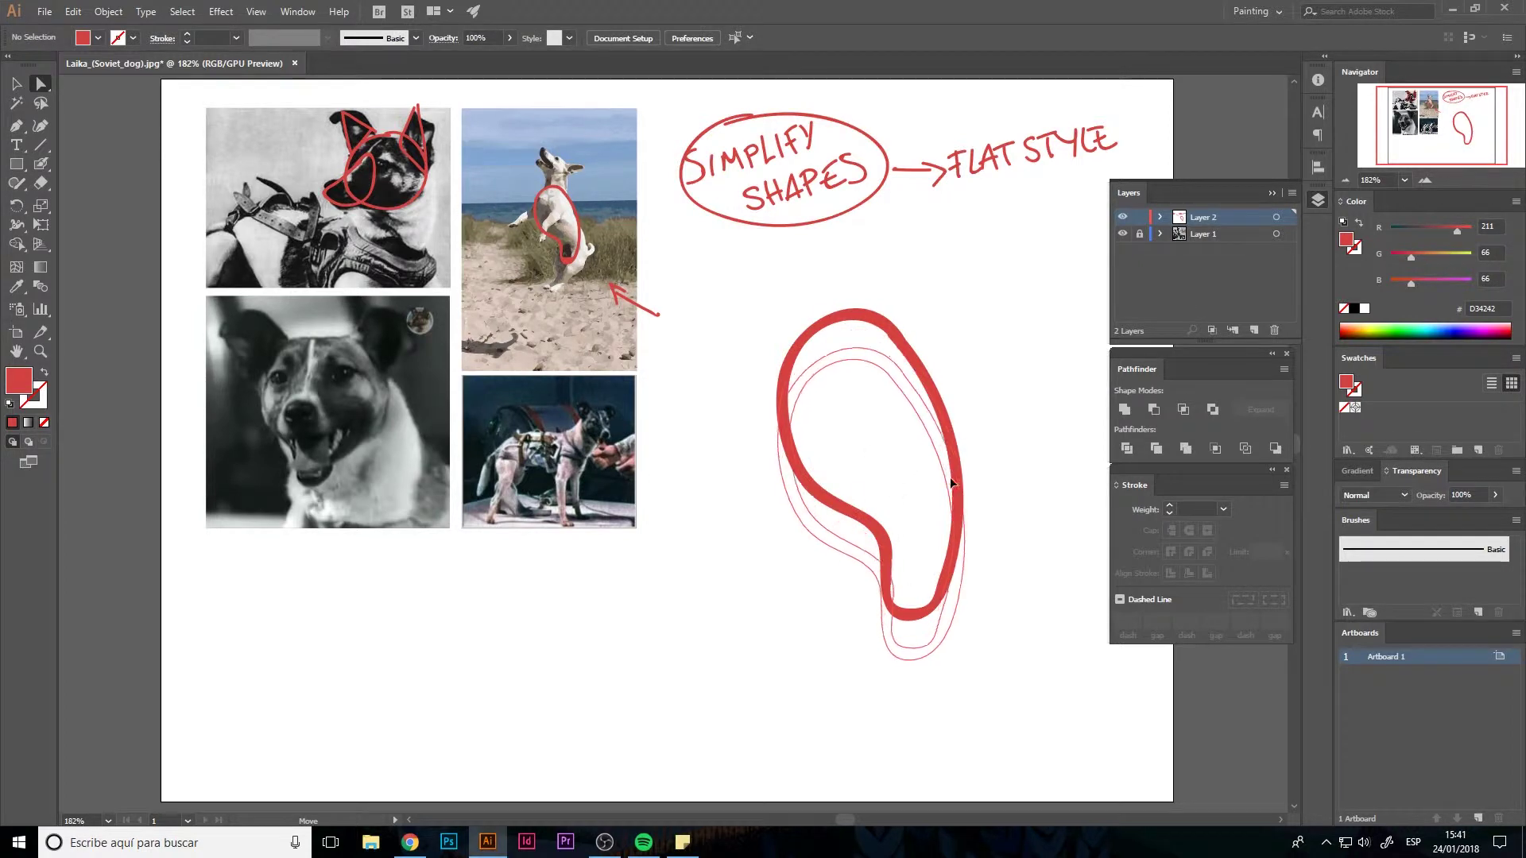
pyautogui.click(886, 514)
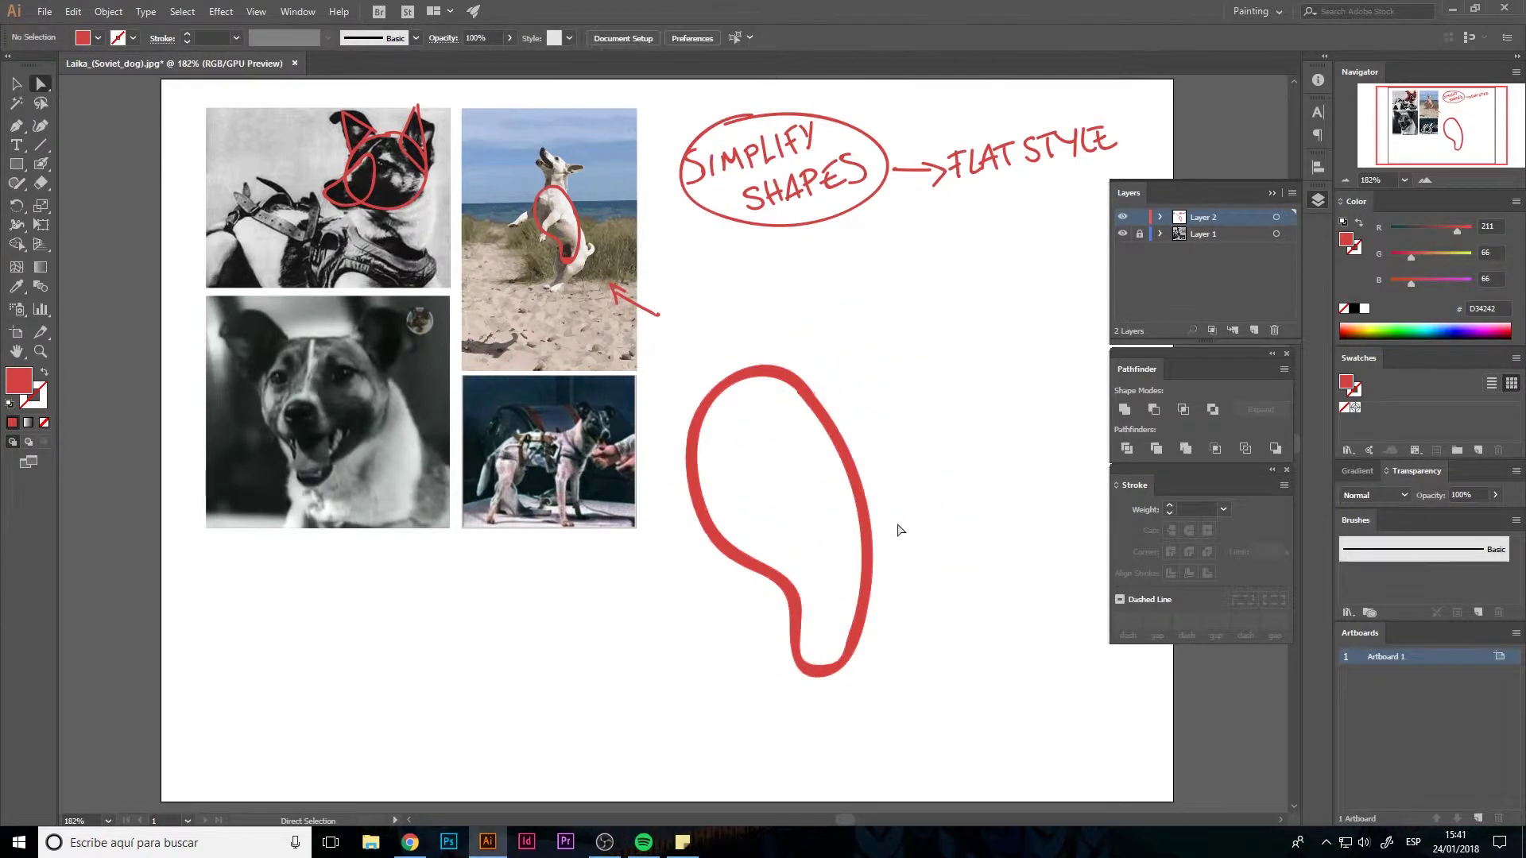
pyautogui.moveTo(857, 485); pyautogui.dragTo(962, 500)
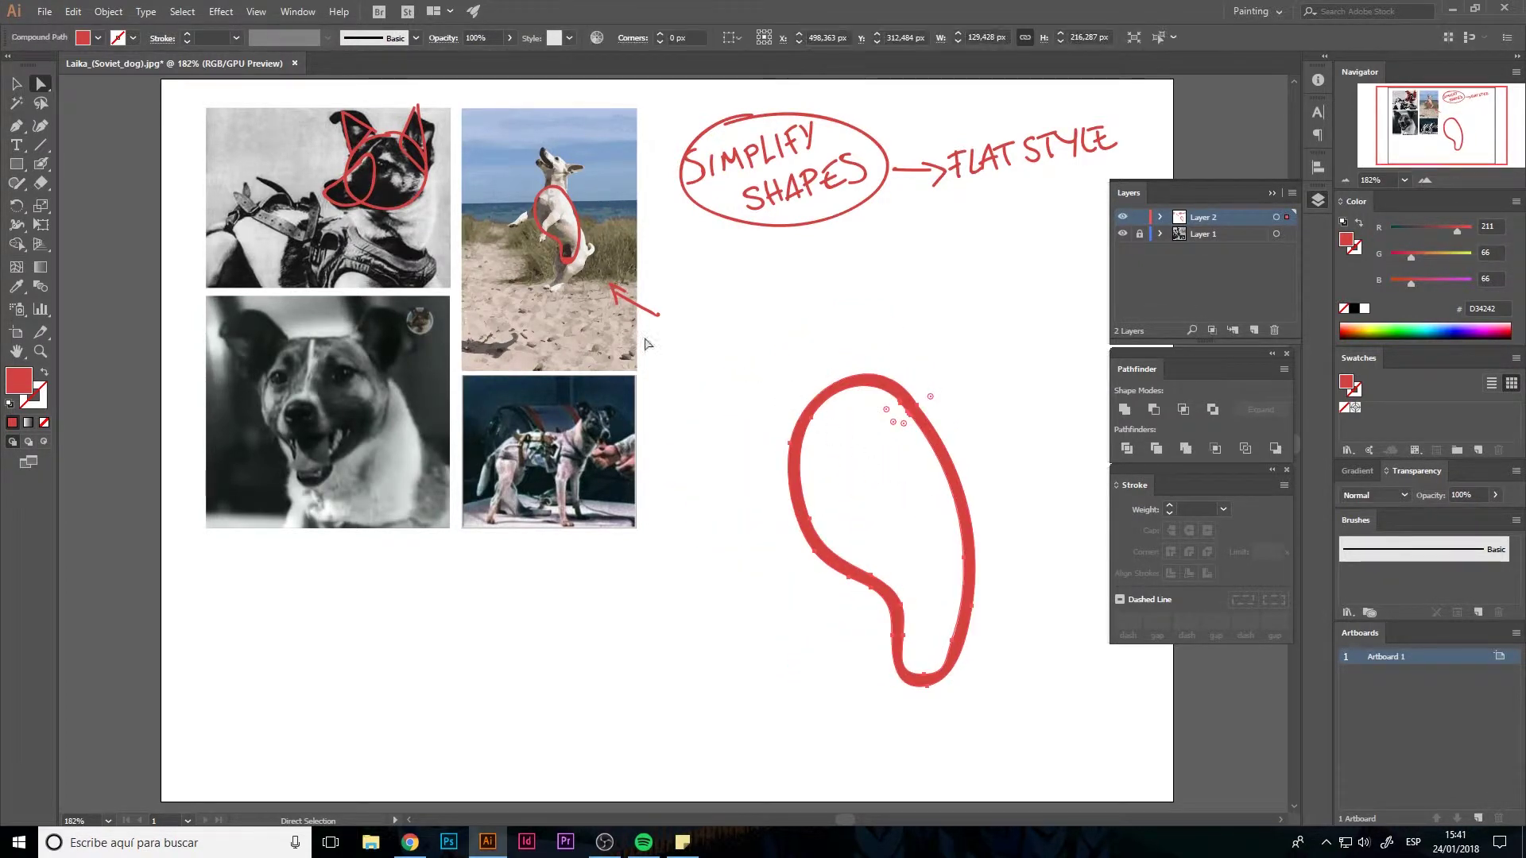
# Copy and paste the red dog-head sketch from the first photo
pyautogui.click(418, 203)
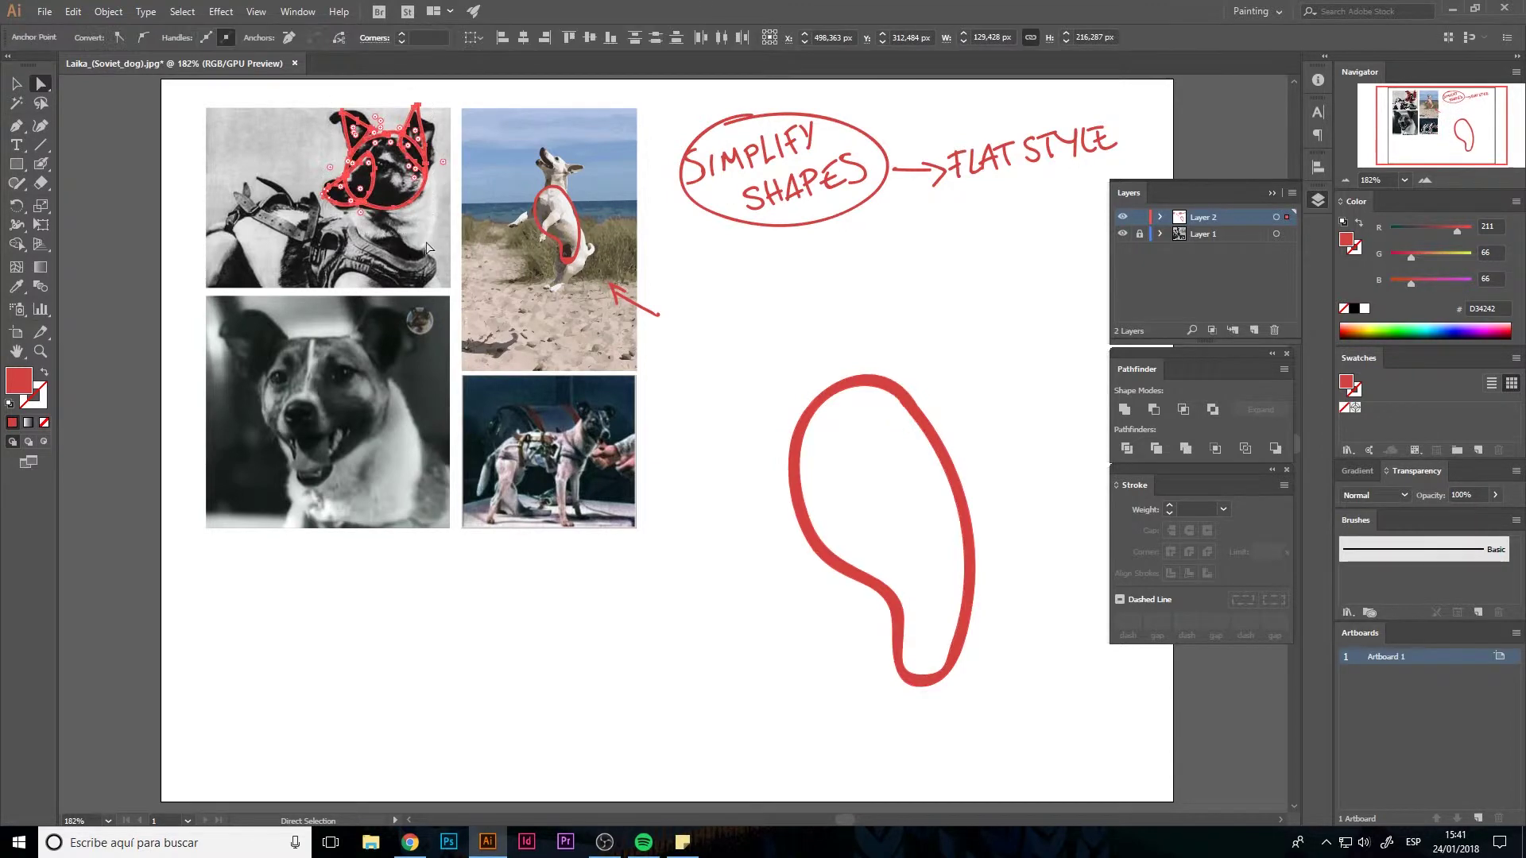
pyautogui.moveTo(415, 199); pyautogui.dragTo(888, 362)
pyautogui.hotkey('ctrl', 'z')
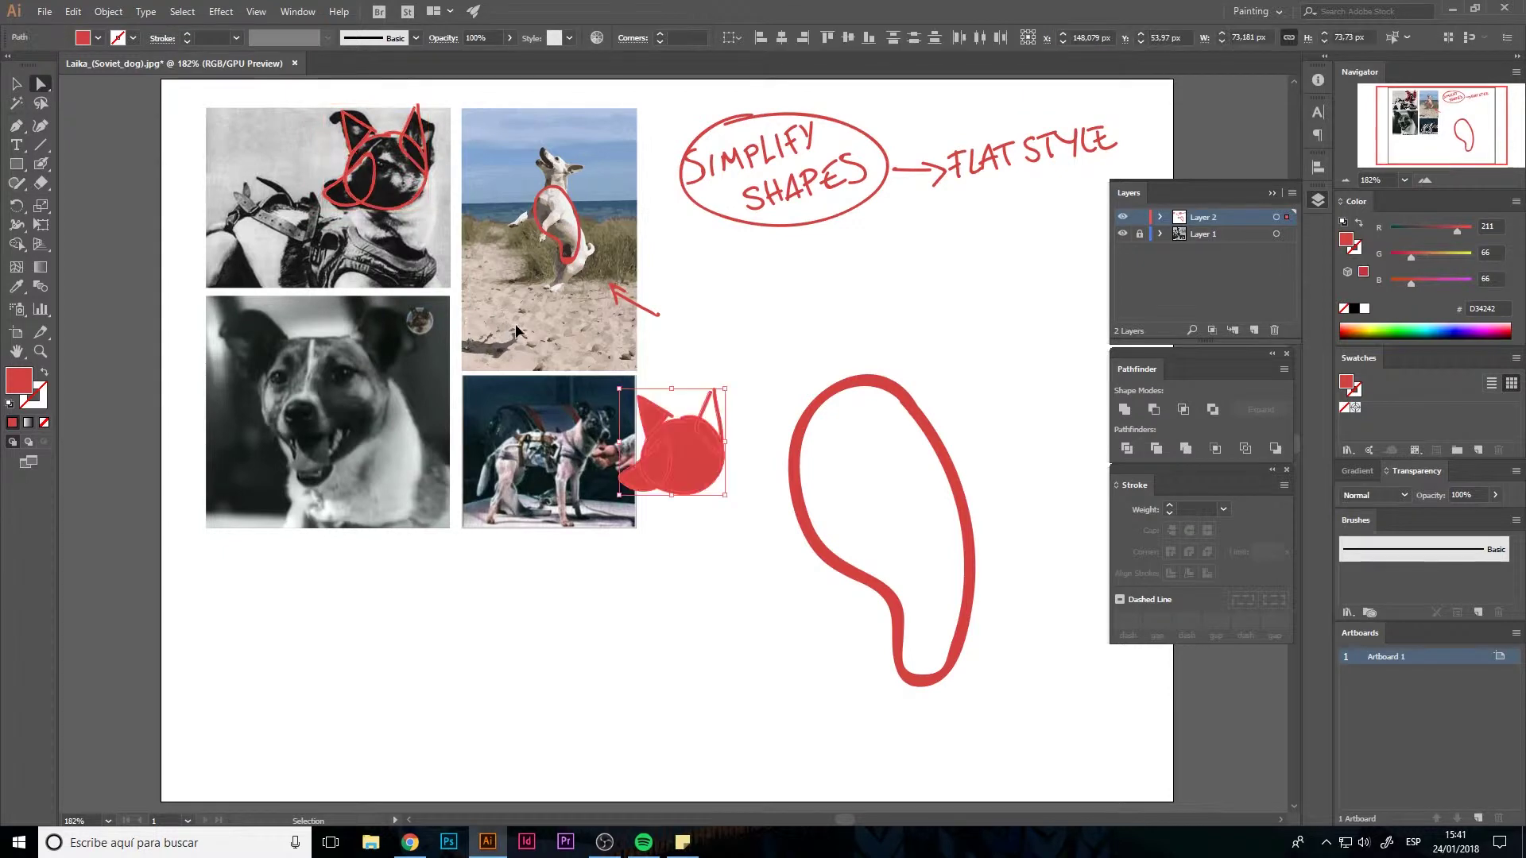
pyautogui.press('a')
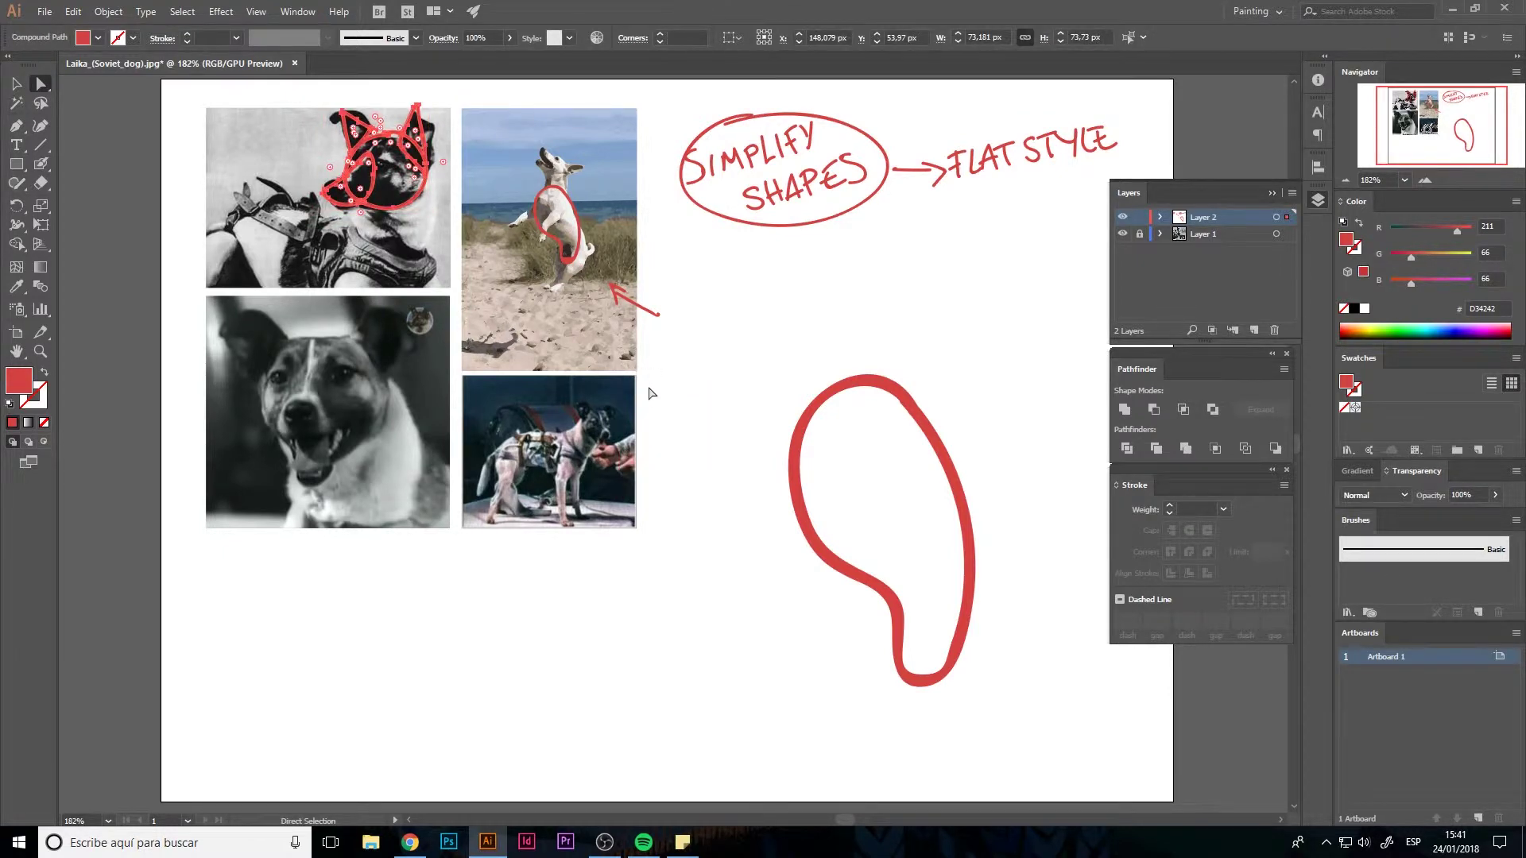
pyautogui.press('v')
pyautogui.hotkey('ctrl', 'v')
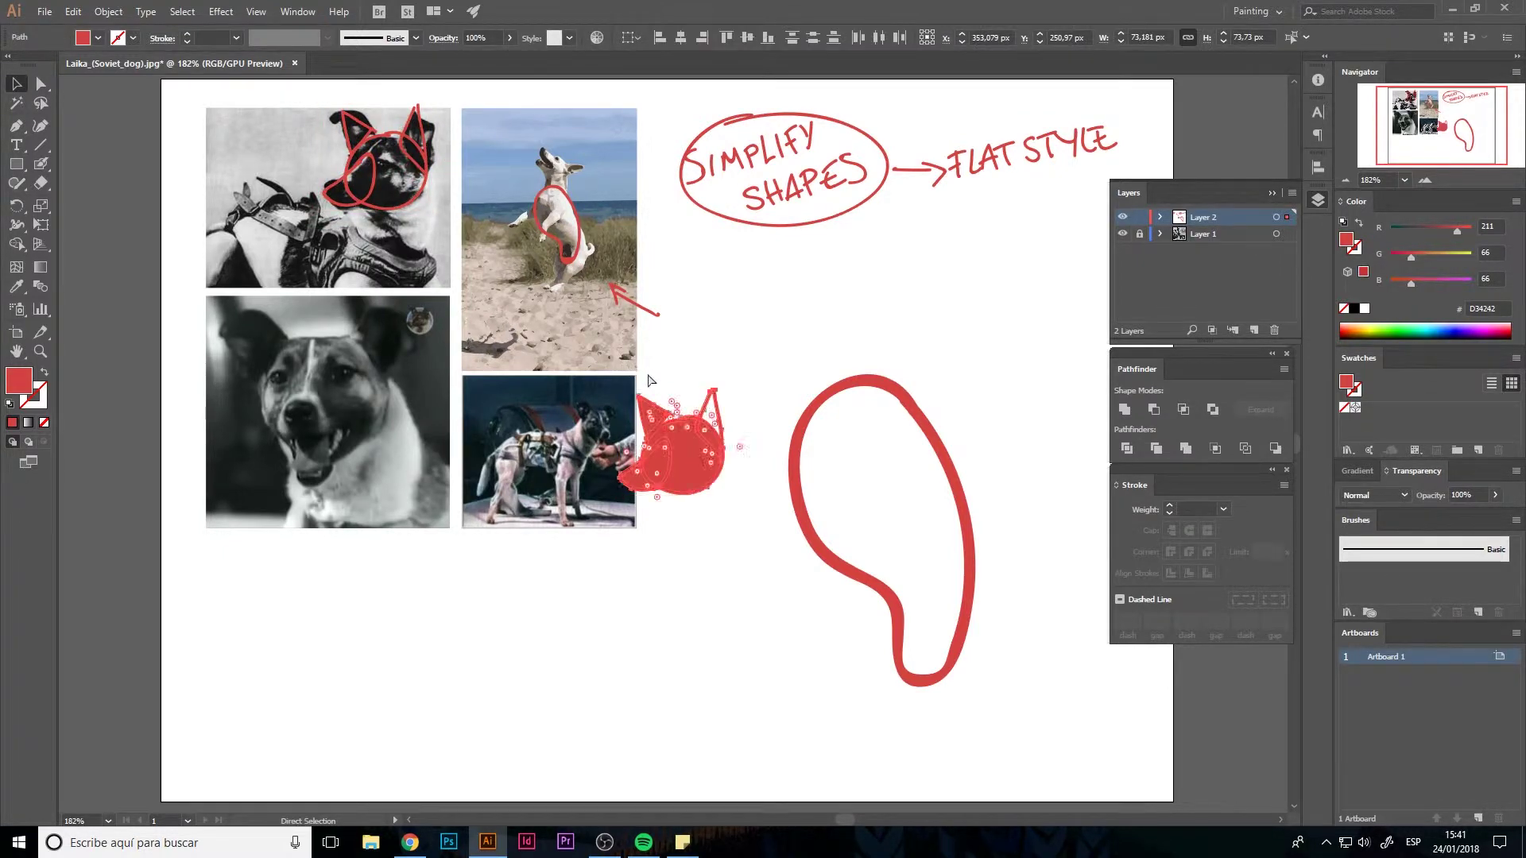
pyautogui.hotkey('ctrl', 'z')
pyautogui.click(691, 364)
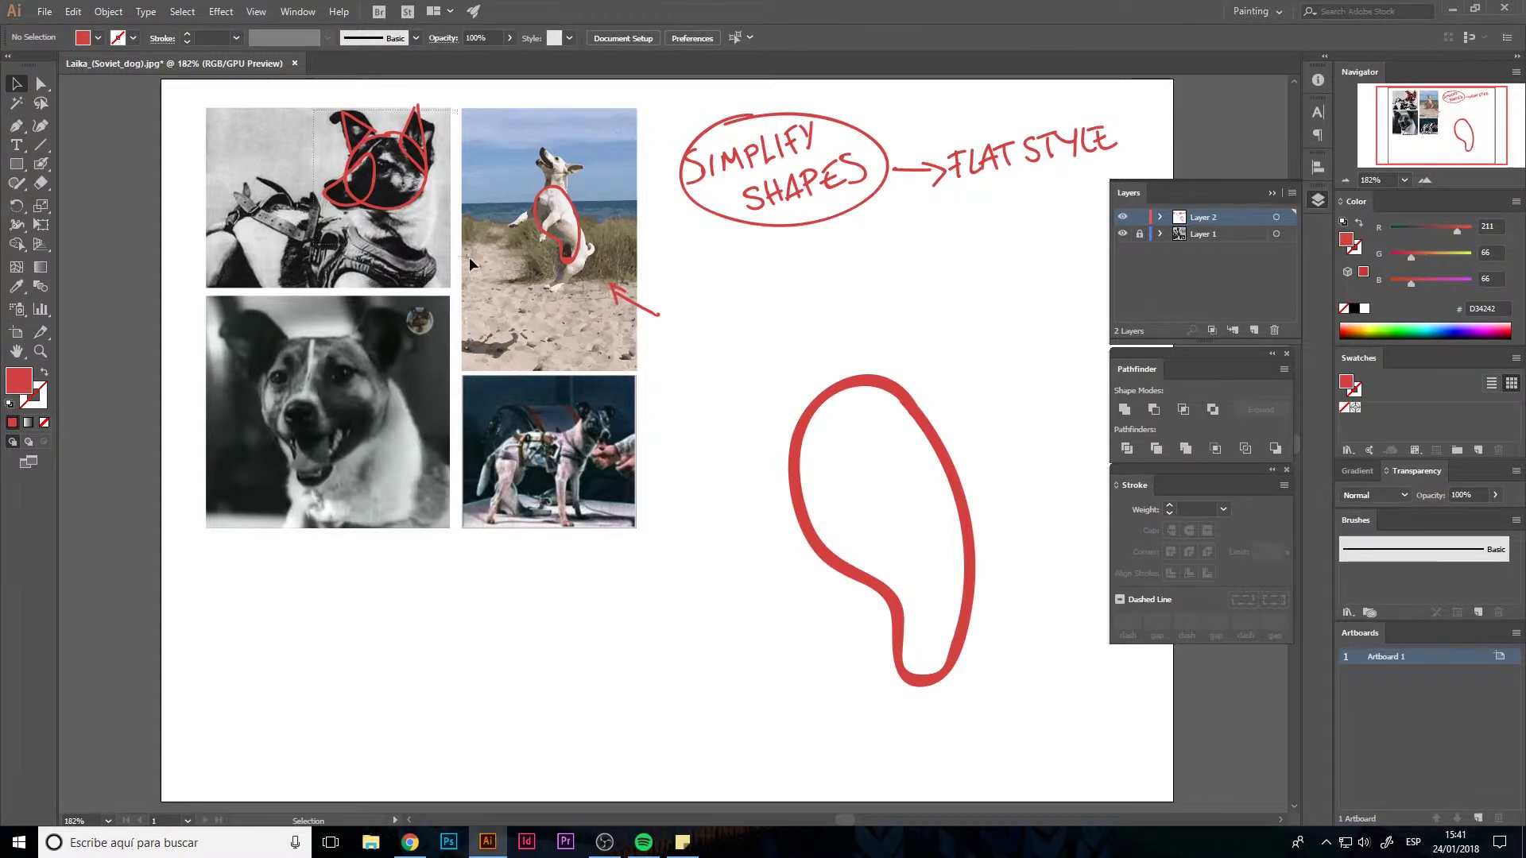
pyautogui.hotkey('ctrl', 'z')
pyautogui.press('a')
pyautogui.press('v')
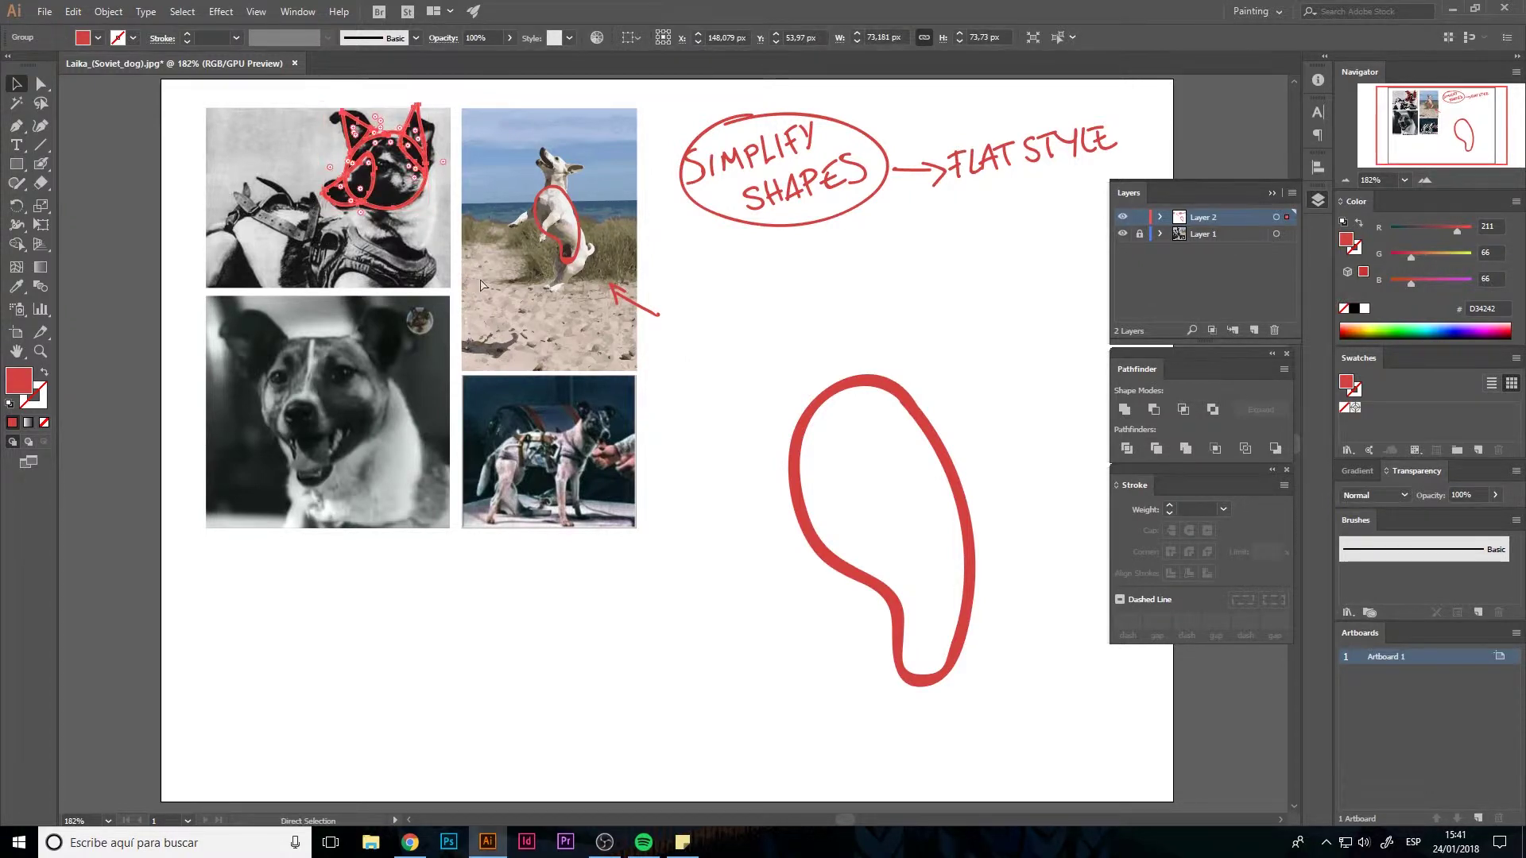
pyautogui.hotkey('ctrl', 'v')
# Set the head copy atop the shrunken body shape to form a sitting dog
pyautogui.moveTo(704, 442); pyautogui.dragTo(830, 317)
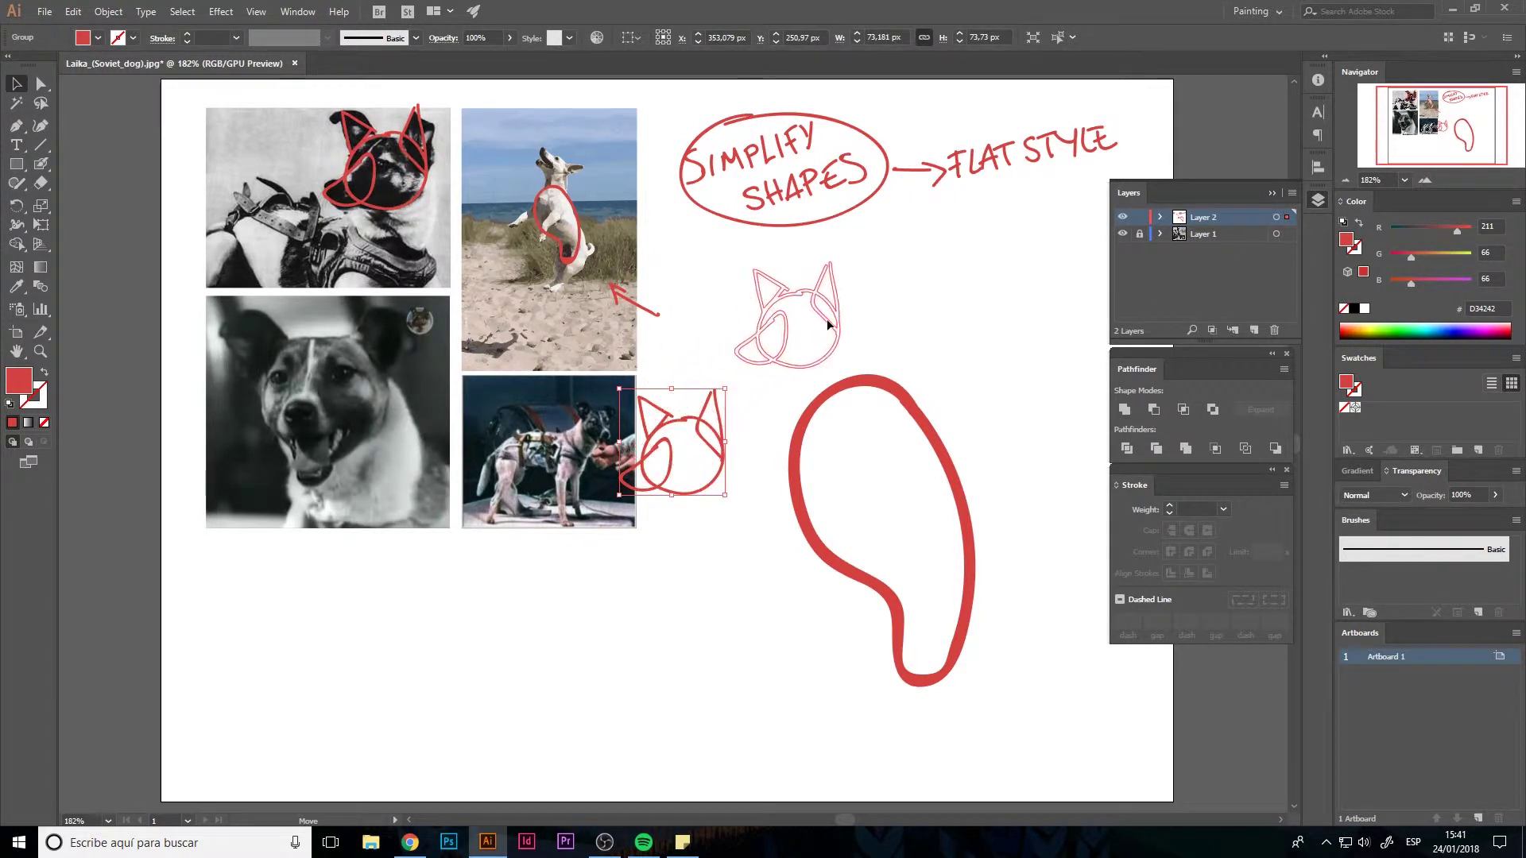
pyautogui.moveTo(893, 406)
pyautogui.mouseDown()
pyautogui.moveTo(914, 409)
pyautogui.moveTo(891, 409)
pyautogui.moveTo(843, 318)
pyautogui.mouseUp()
pyautogui.click(867, 474)
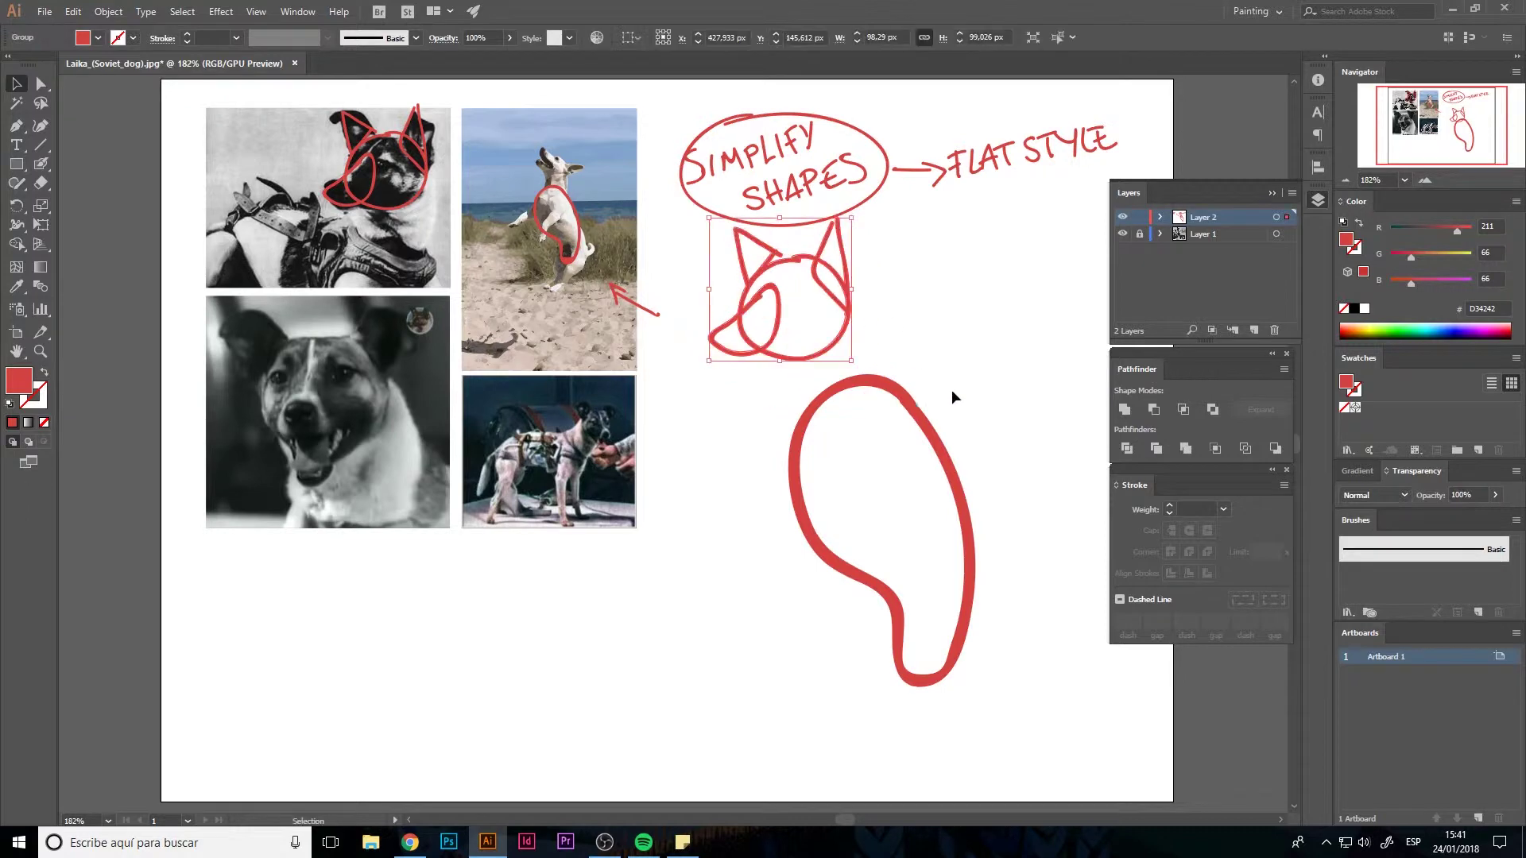
pyautogui.click(968, 520)
pyautogui.moveTo(981, 695); pyautogui.dragTo(937, 620)
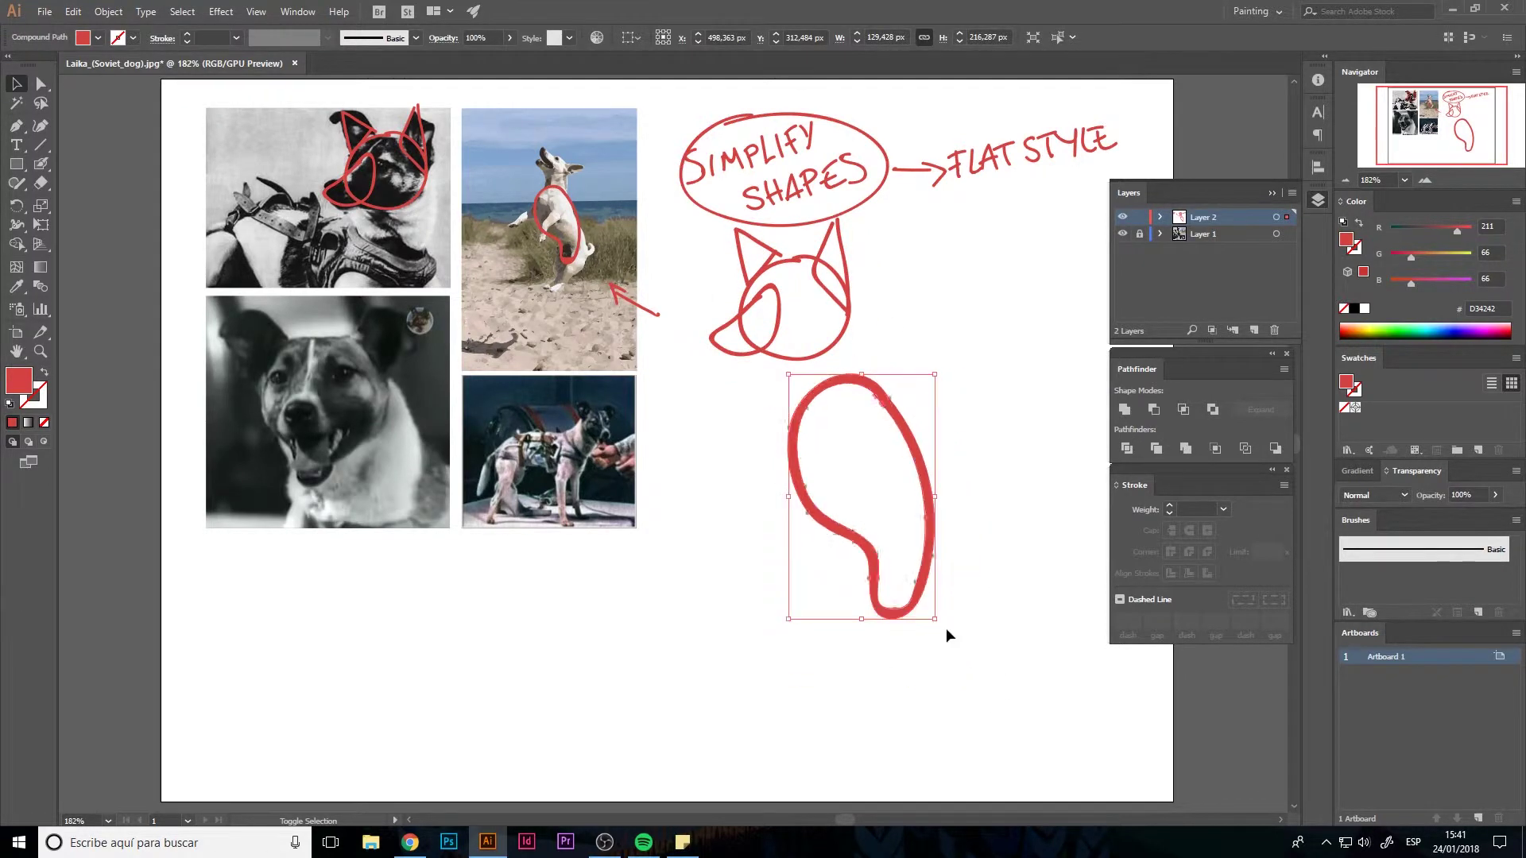
pyautogui.moveTo(920, 470); pyautogui.dragTo(871, 461)
pyautogui.click(905, 537)
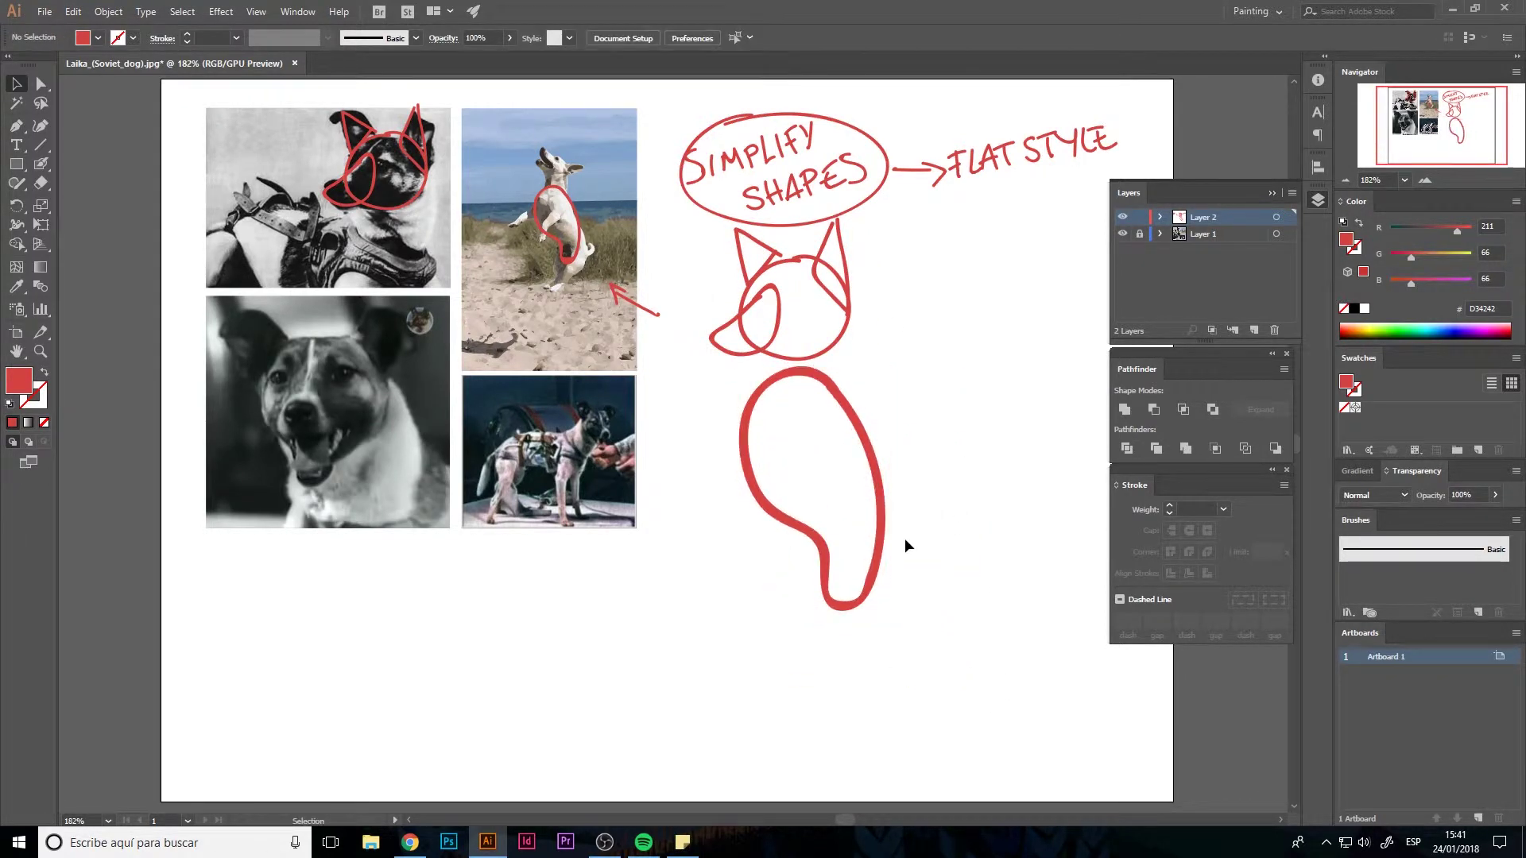
pyautogui.moveTo(840, 352); pyautogui.dragTo(823, 359)
pyautogui.click(760, 473)
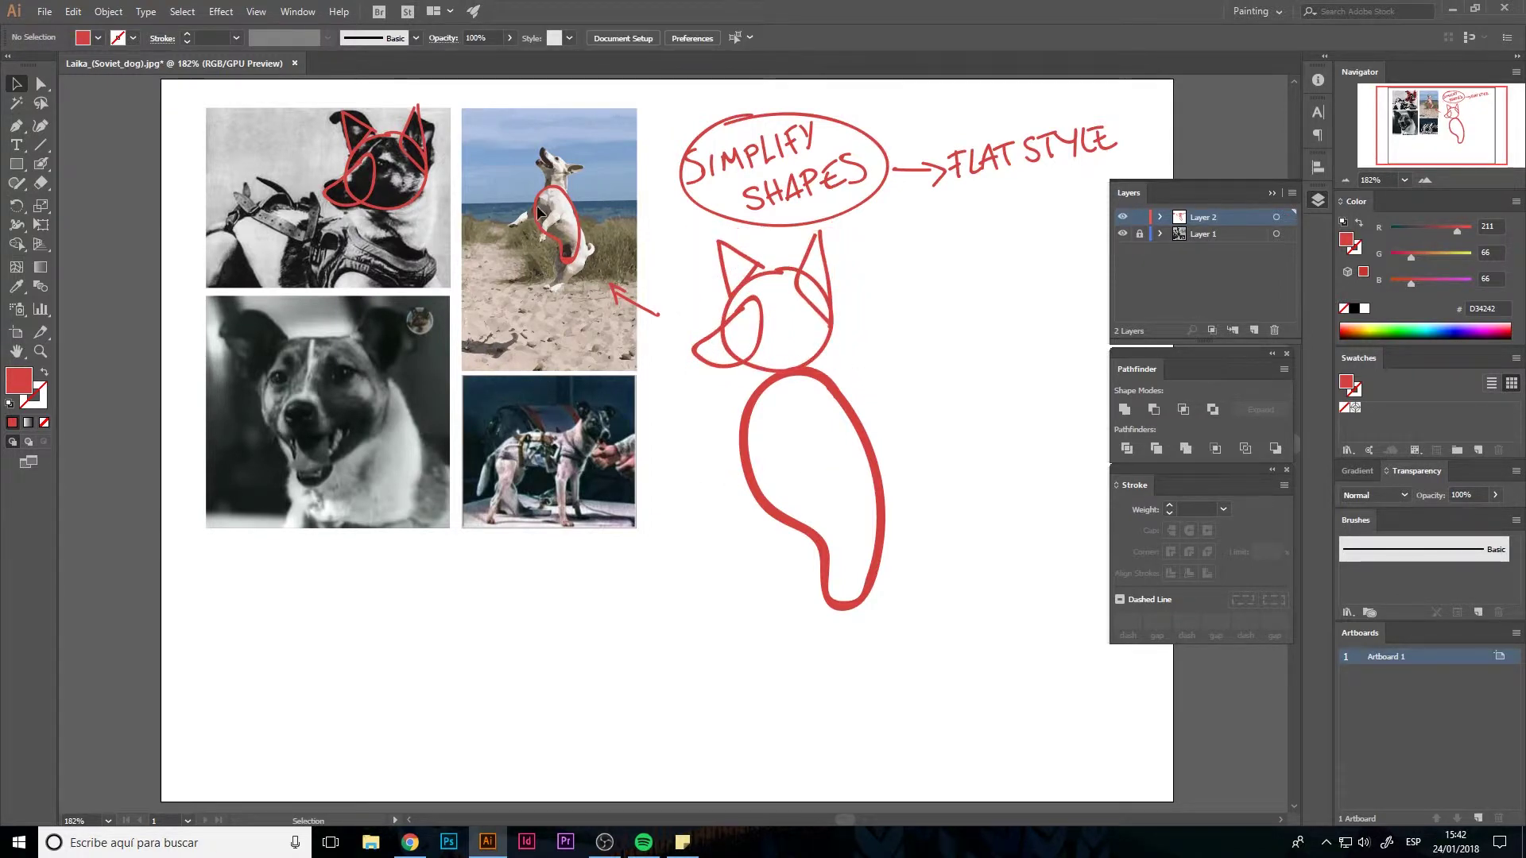
pyautogui.hotkey('shift', 'b')
# Write a red NOT LAIKA note with arrow and REF label, and arrow right of the dog
pyautogui.hotkey('shift', 'x')
pyautogui.moveTo(613, 137); pyautogui.dragTo(678, 113)
pyautogui.moveTo(671, 102)
pyautogui.mouseDown()
pyautogui.moveTo(689, 93)
pyautogui.moveTo(682, 141)
pyautogui.moveTo(694, 141)
pyautogui.mouseUp()
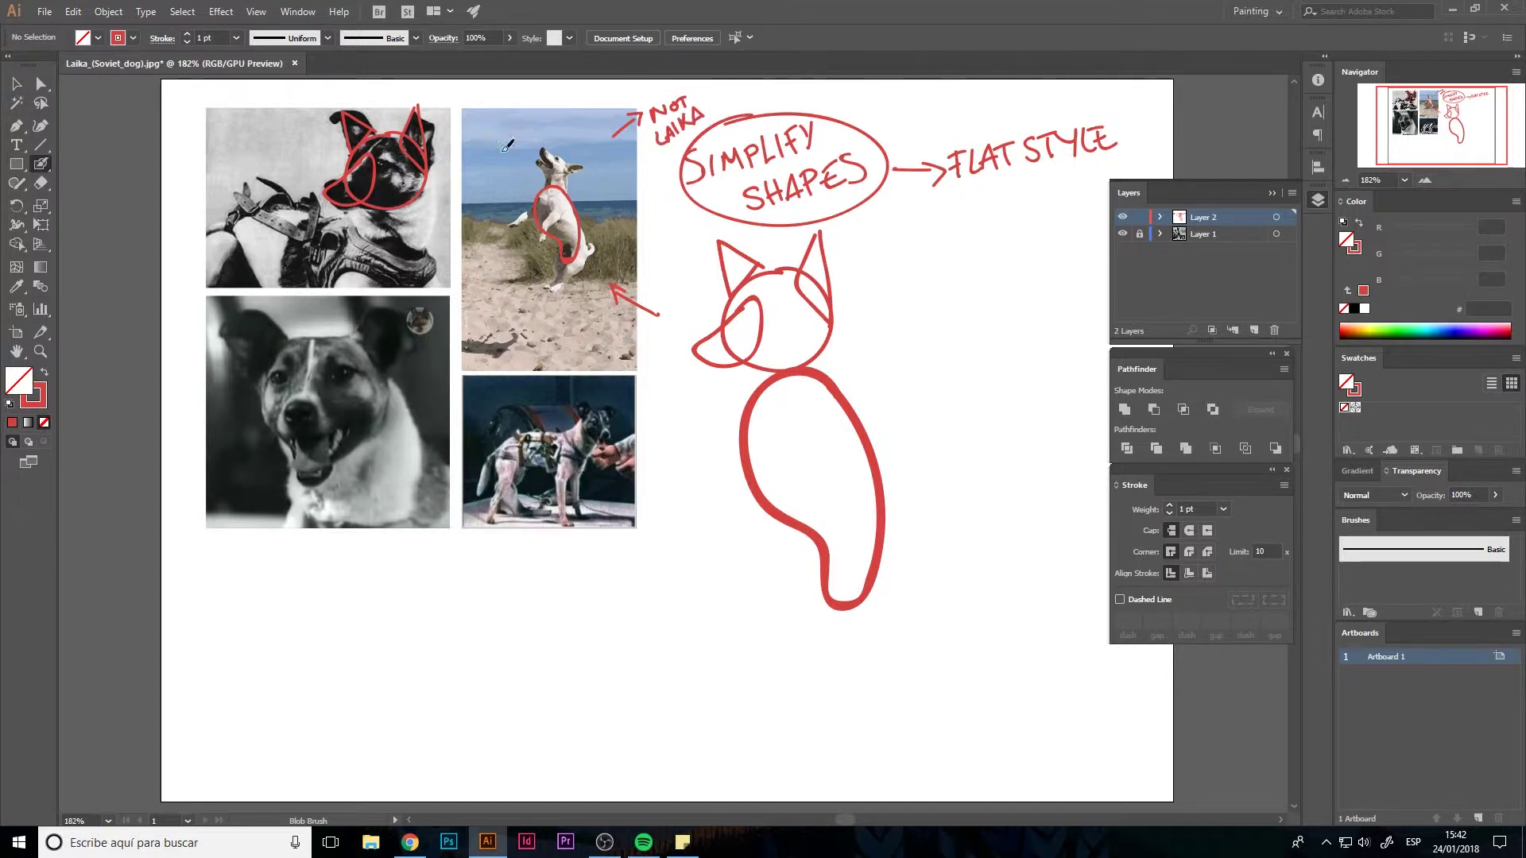
pyautogui.moveTo(469, 119); pyautogui.dragTo(474, 126)
pyautogui.moveTo(854, 369)
pyautogui.mouseDown()
pyautogui.moveTo(908, 360)
pyautogui.moveTo(744, 359)
pyautogui.mouseUp()
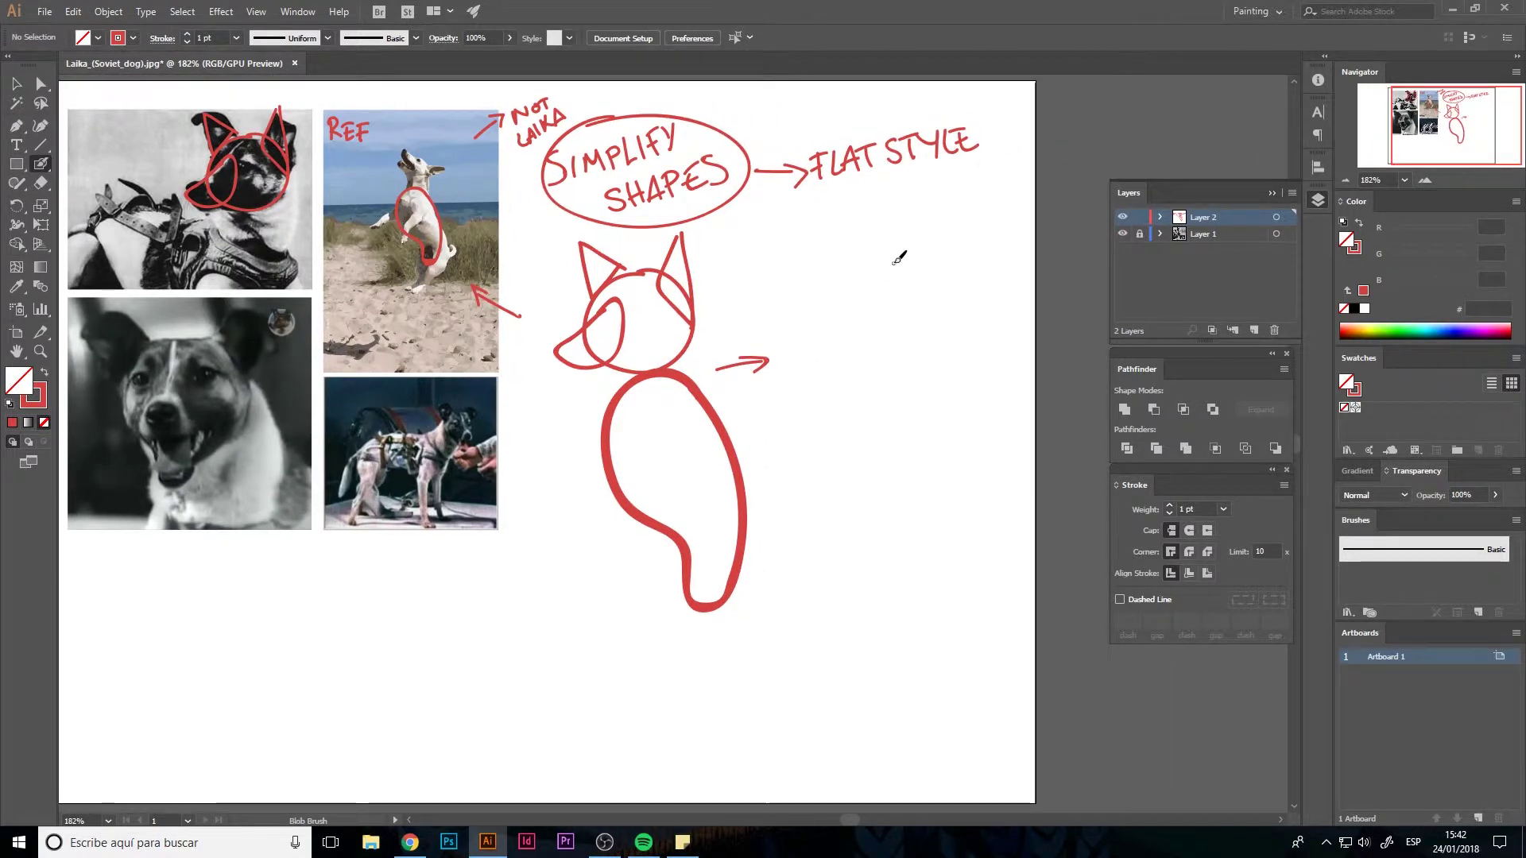
pyautogui.moveTo(916, 251)
pyautogui.mouseDown()
pyautogui.moveTo(893, 247)
pyautogui.moveTo(839, 296)
pyautogui.moveTo(911, 310)
pyautogui.moveTo(916, 252)
pyautogui.mouseUp()
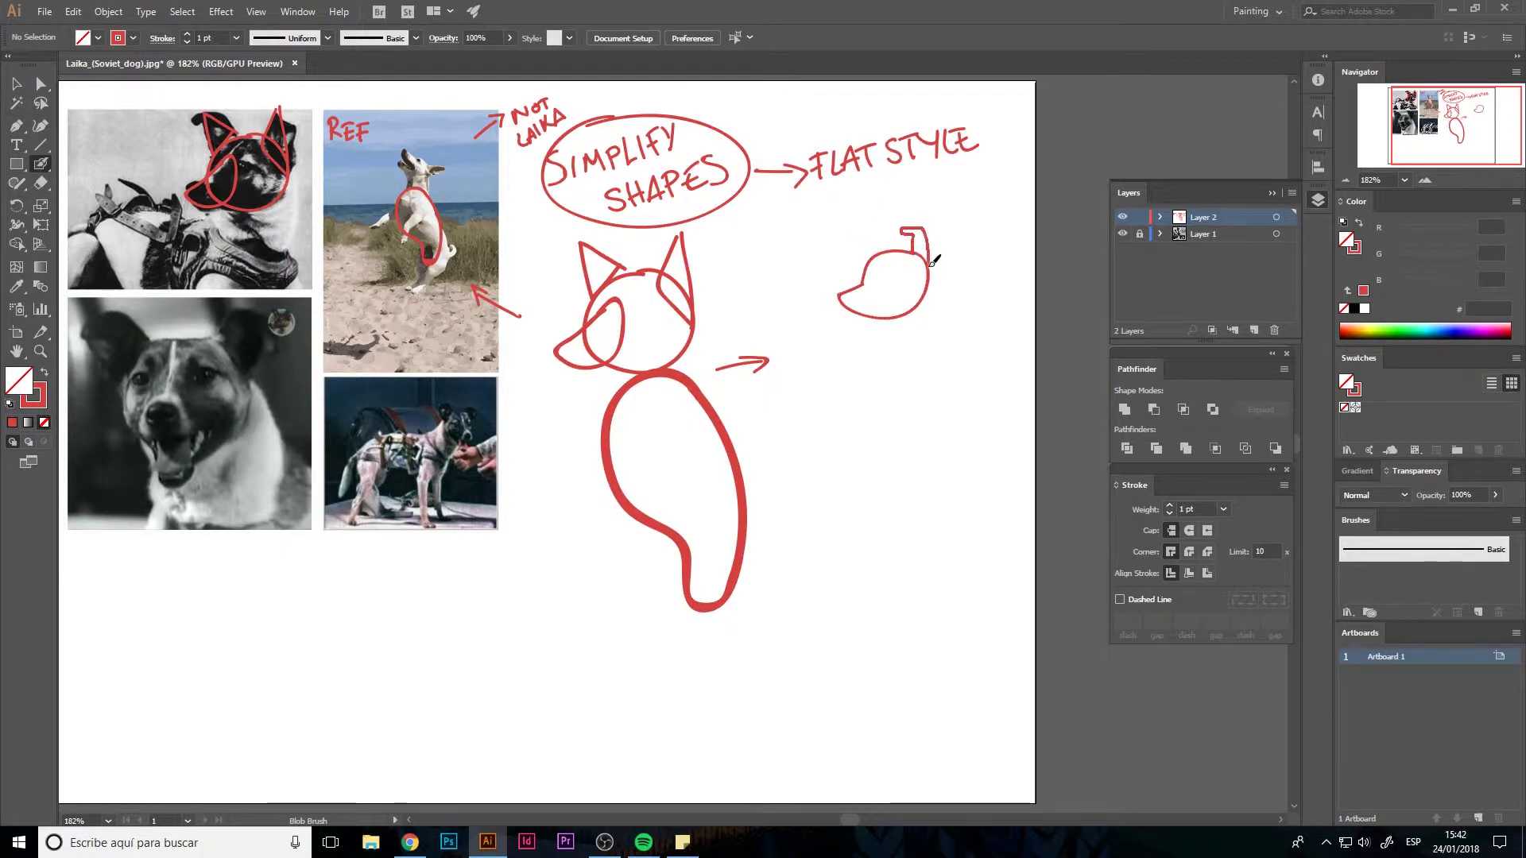
# Add an ear and a round dot eye to the new red dog head
pyautogui.moveTo(881, 253)
pyautogui.mouseDown()
pyautogui.moveTo(866, 225)
pyautogui.moveTo(866, 256)
pyautogui.mouseUp()
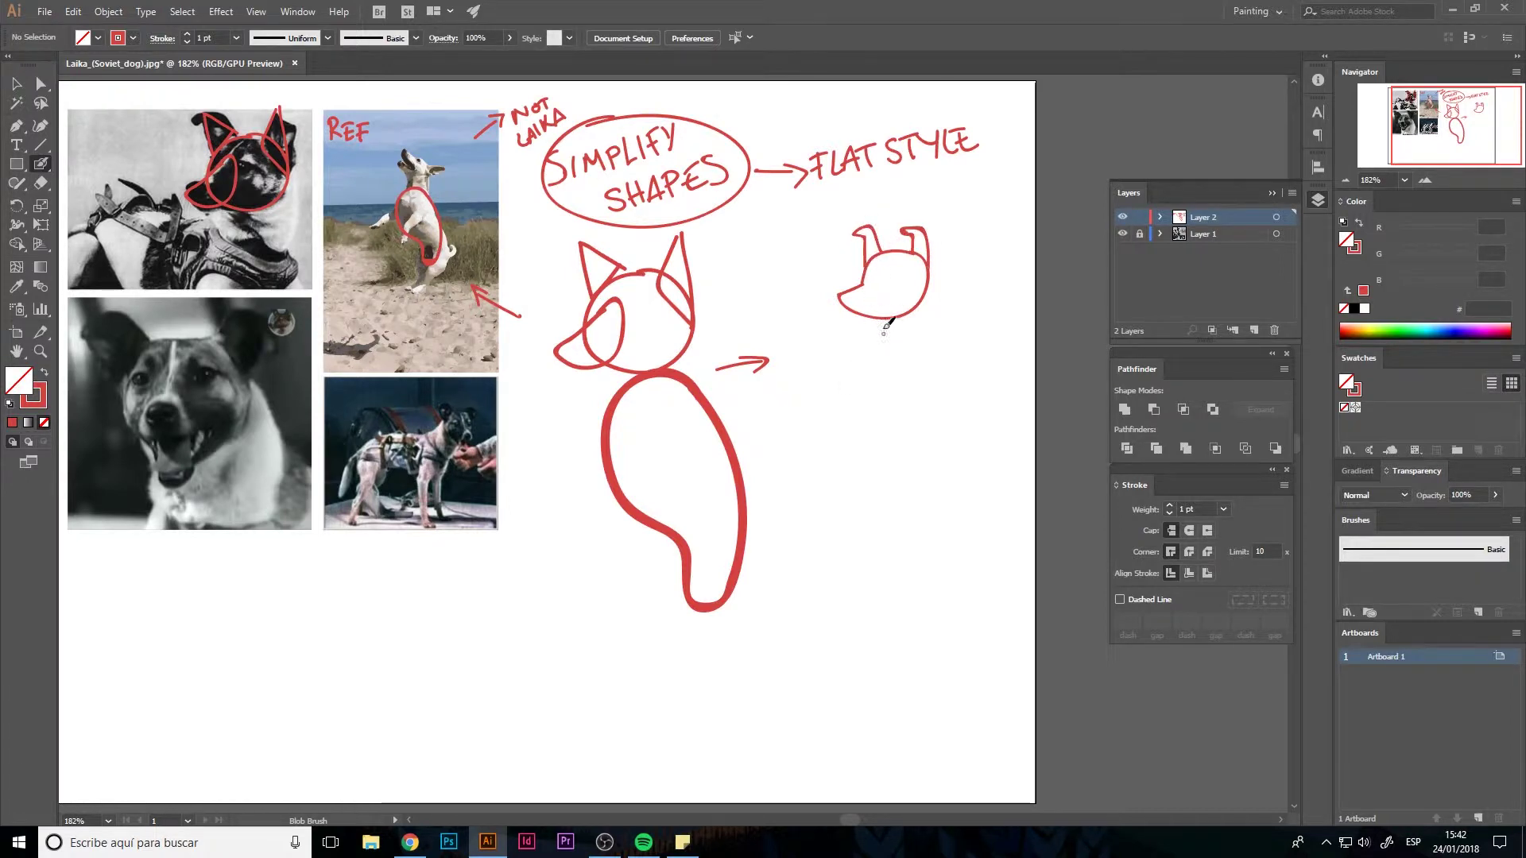
pyautogui.moveTo(891, 280); pyautogui.dragTo(888, 285)
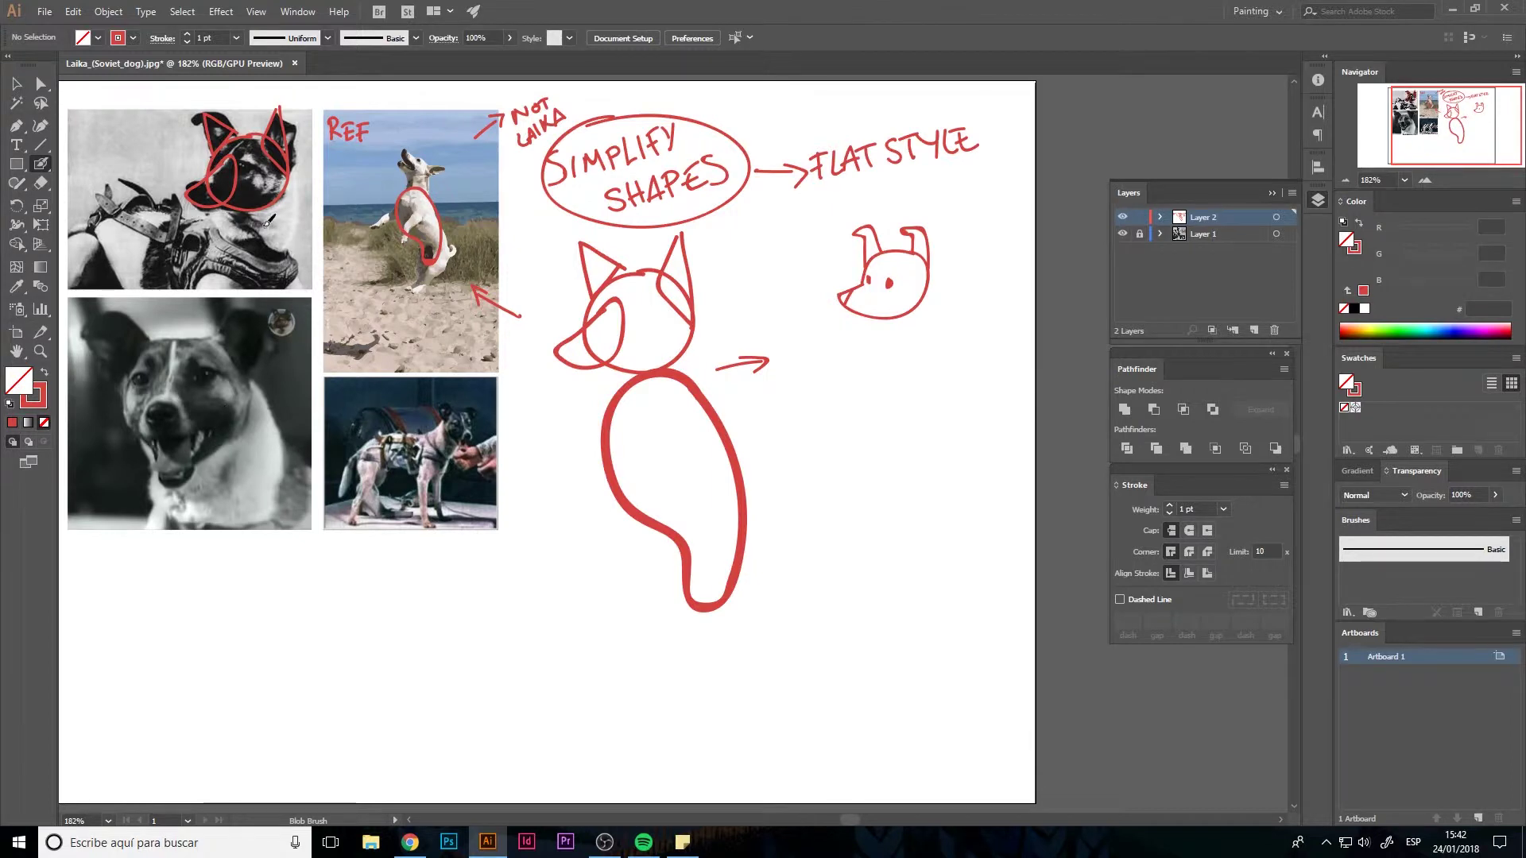
pyautogui.press('v')
pyautogui.moveTo(184, 154); pyautogui.dragTo(298, 230)
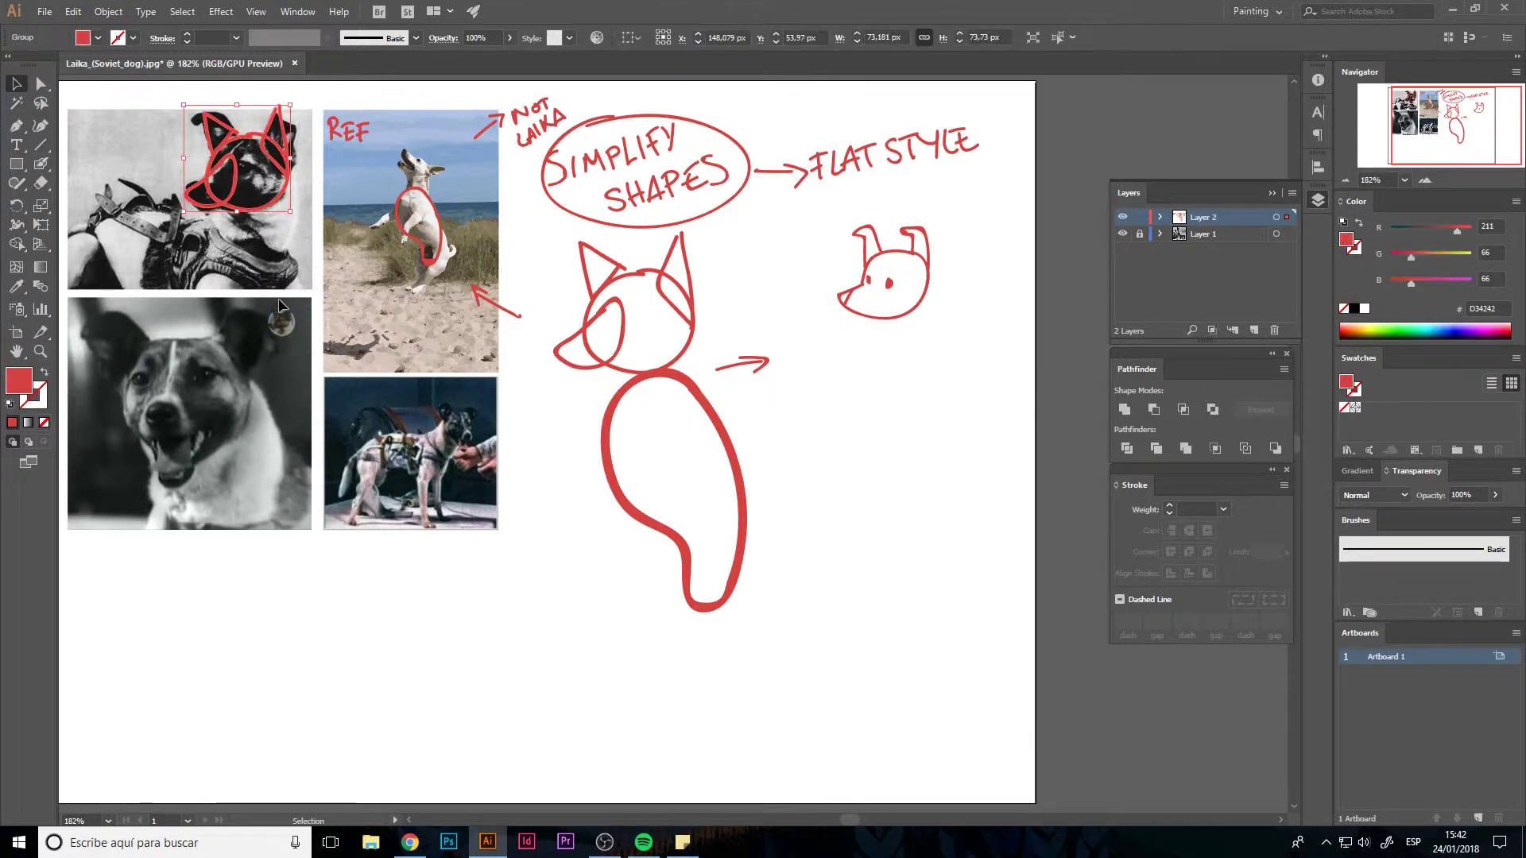
# Delete the old sketch and retrace the top-left dog's eye, muzzle and ear in red
pyautogui.press('Delete')
pyautogui.hotkey('shift', 'b')
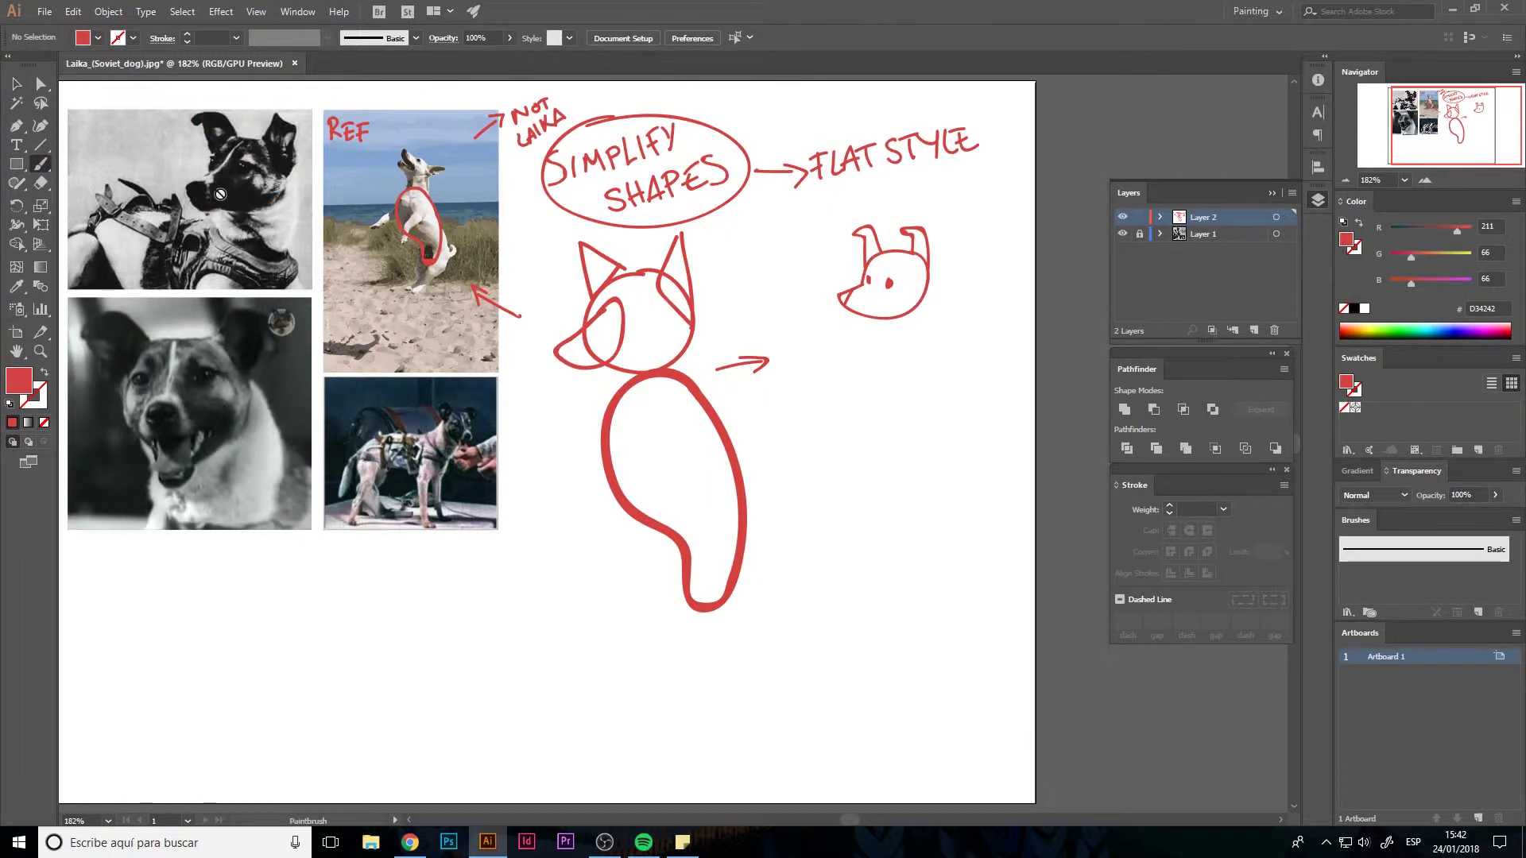
pyautogui.hotkey('shift', 'x')
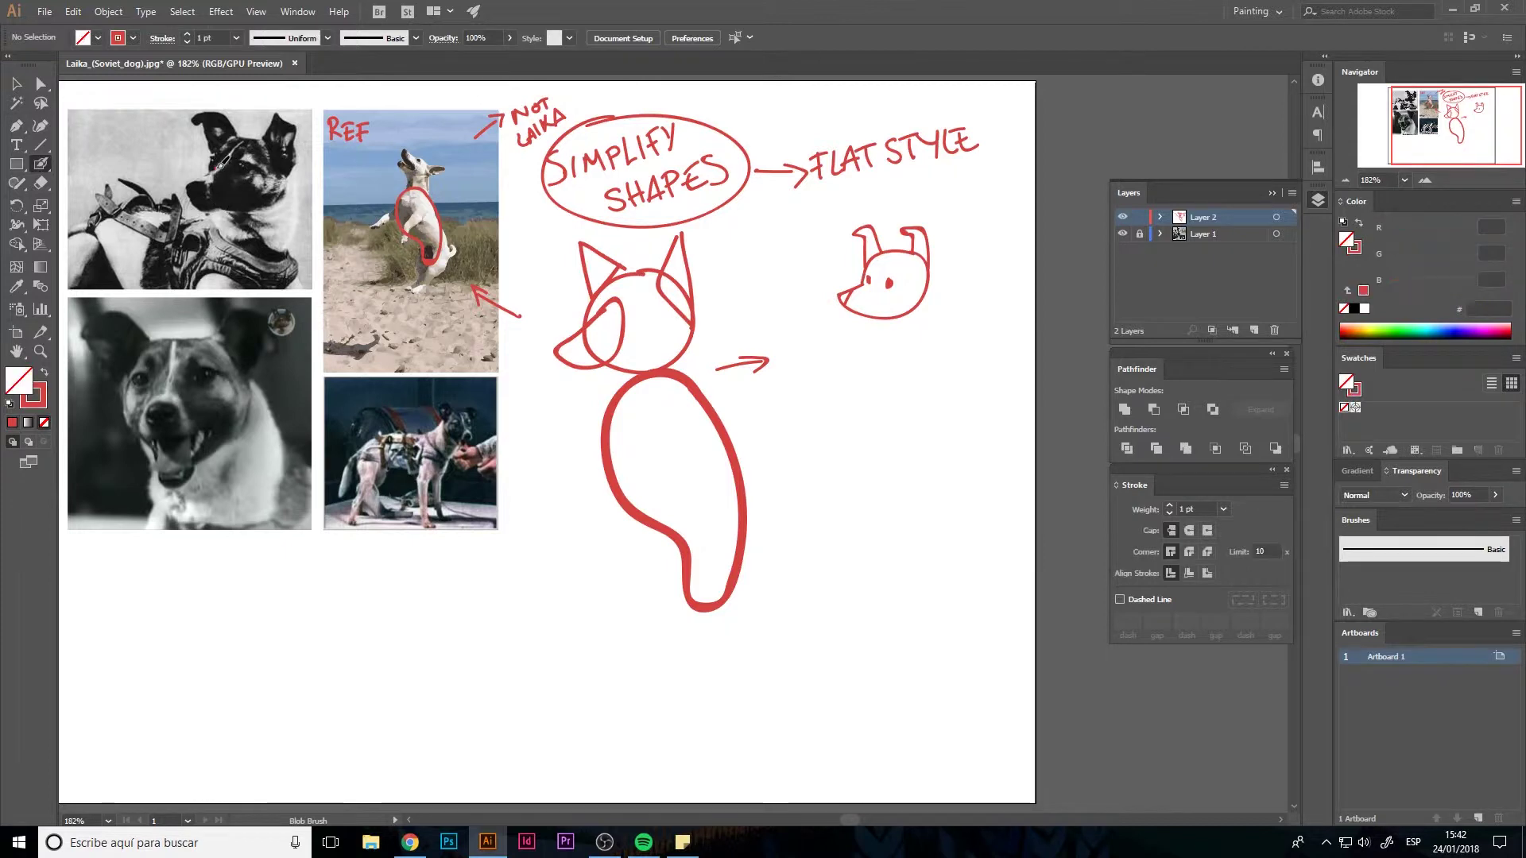
pyautogui.hotkey('shift', 'x')
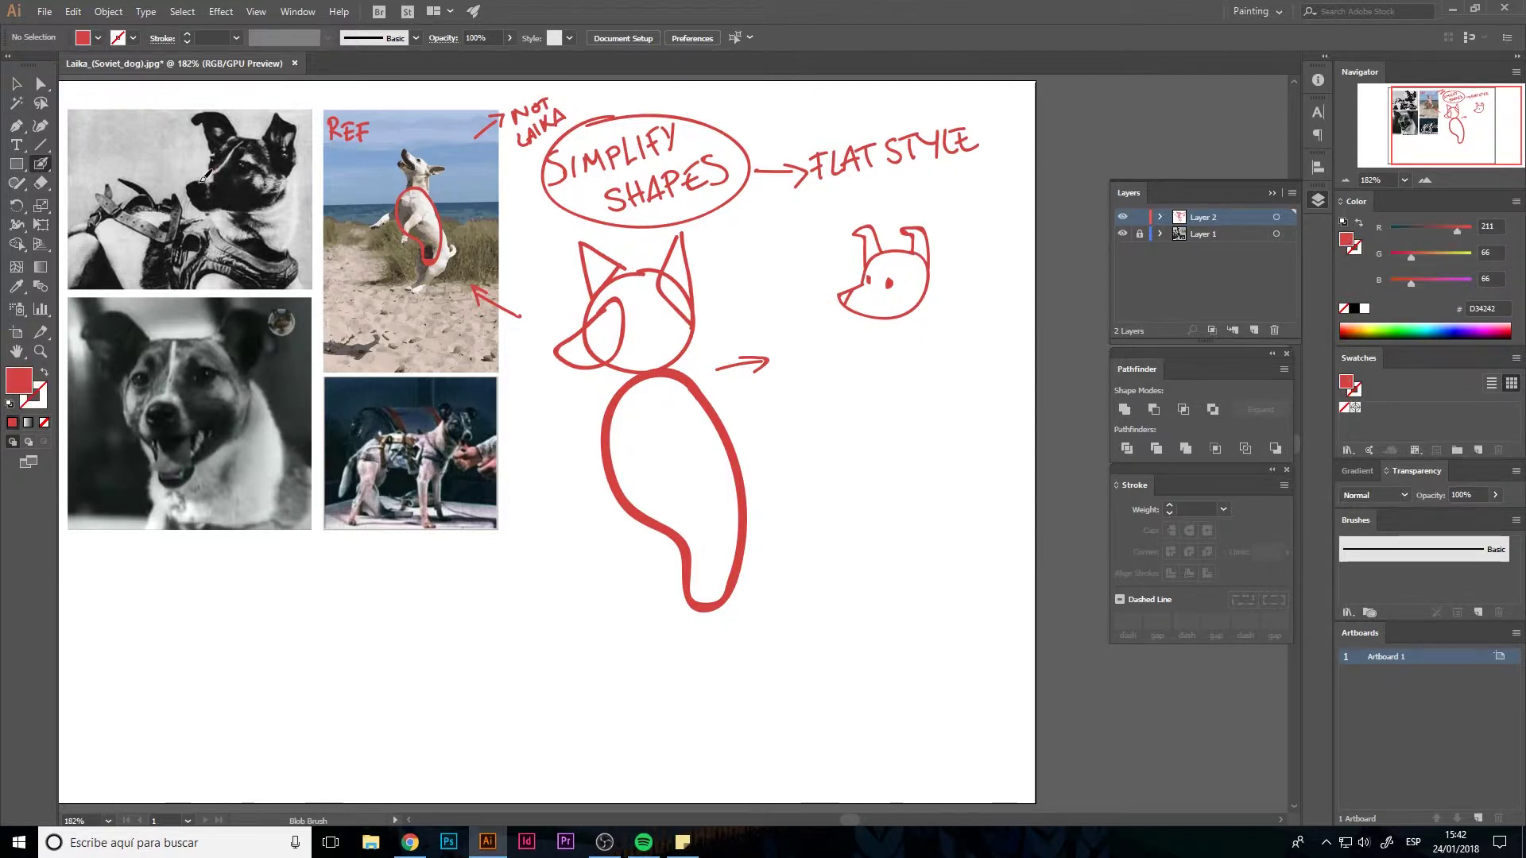
pyautogui.moveTo(200, 181); pyautogui.dragTo(189, 187)
pyautogui.hotkey('ctrl', 'z')
pyautogui.hotkey('ctrl', 'z')
pyautogui.hotkey('ctrl', 'z')
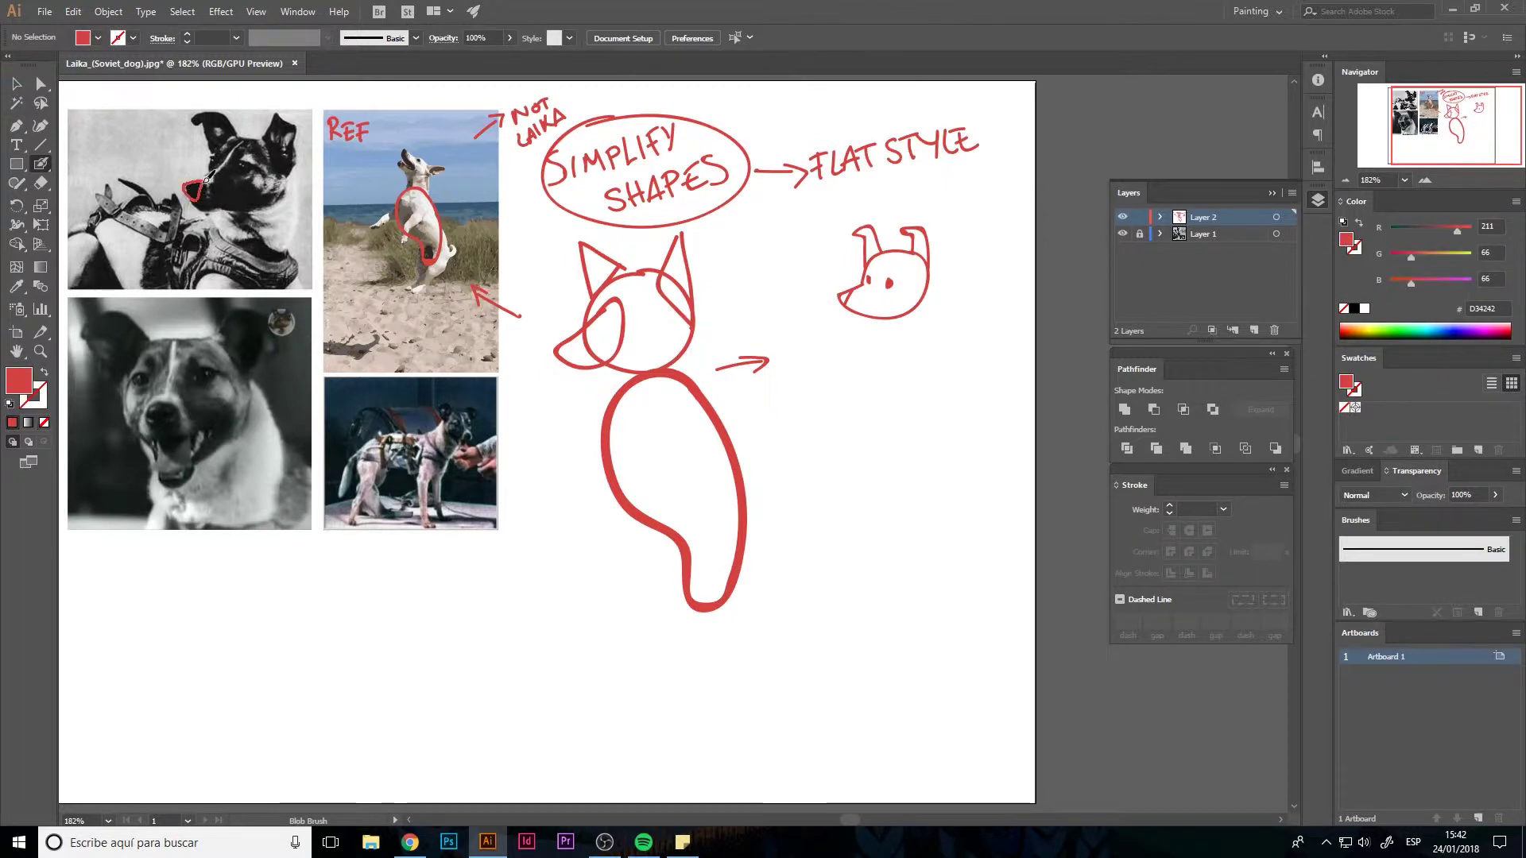
pyautogui.hotkey('shift', 'x')
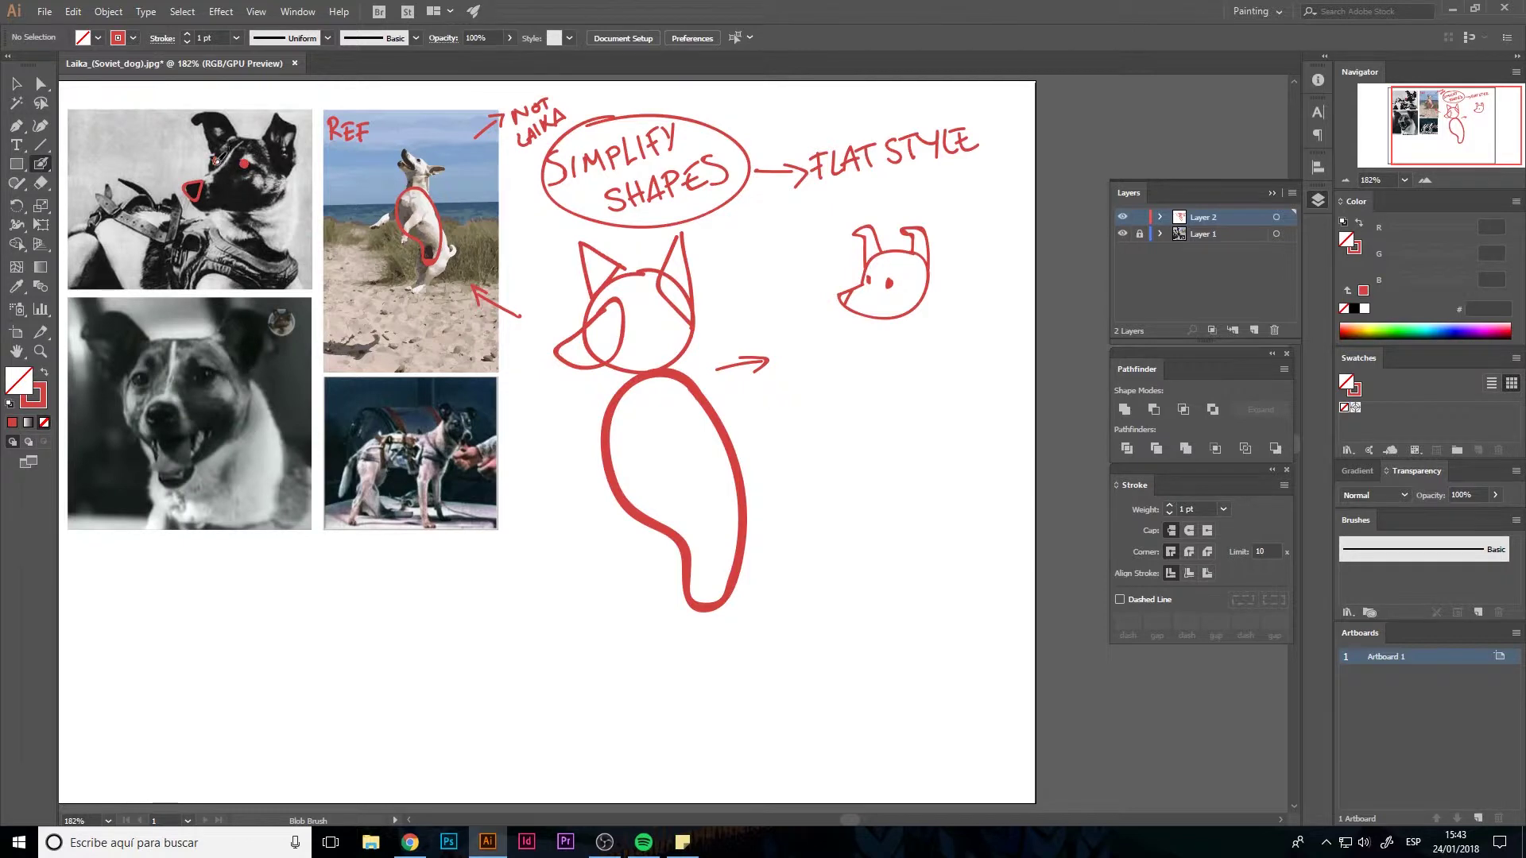
pyautogui.click(215, 160)
pyautogui.moveTo(199, 181)
pyautogui.mouseDown()
pyautogui.moveTo(205, 199)
pyautogui.moveTo(254, 208)
pyautogui.moveTo(282, 187)
pyautogui.moveTo(287, 155)
pyautogui.moveTo(247, 140)
pyautogui.moveTo(296, 132)
pyautogui.moveTo(293, 169)
pyautogui.mouseUp()
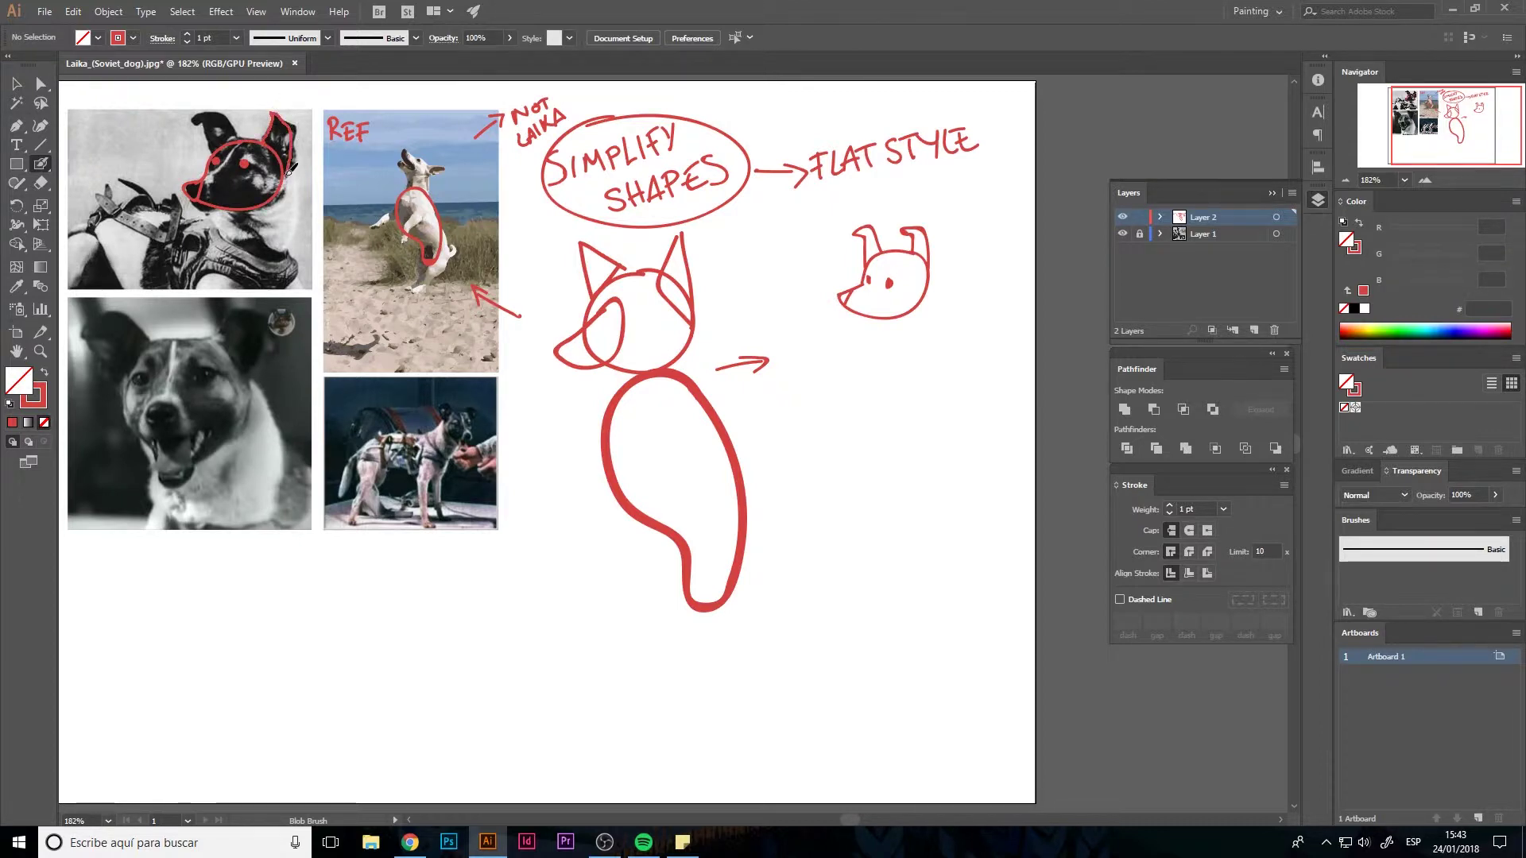
pyautogui.moveTo(189, 129); pyautogui.dragTo(209, 125)
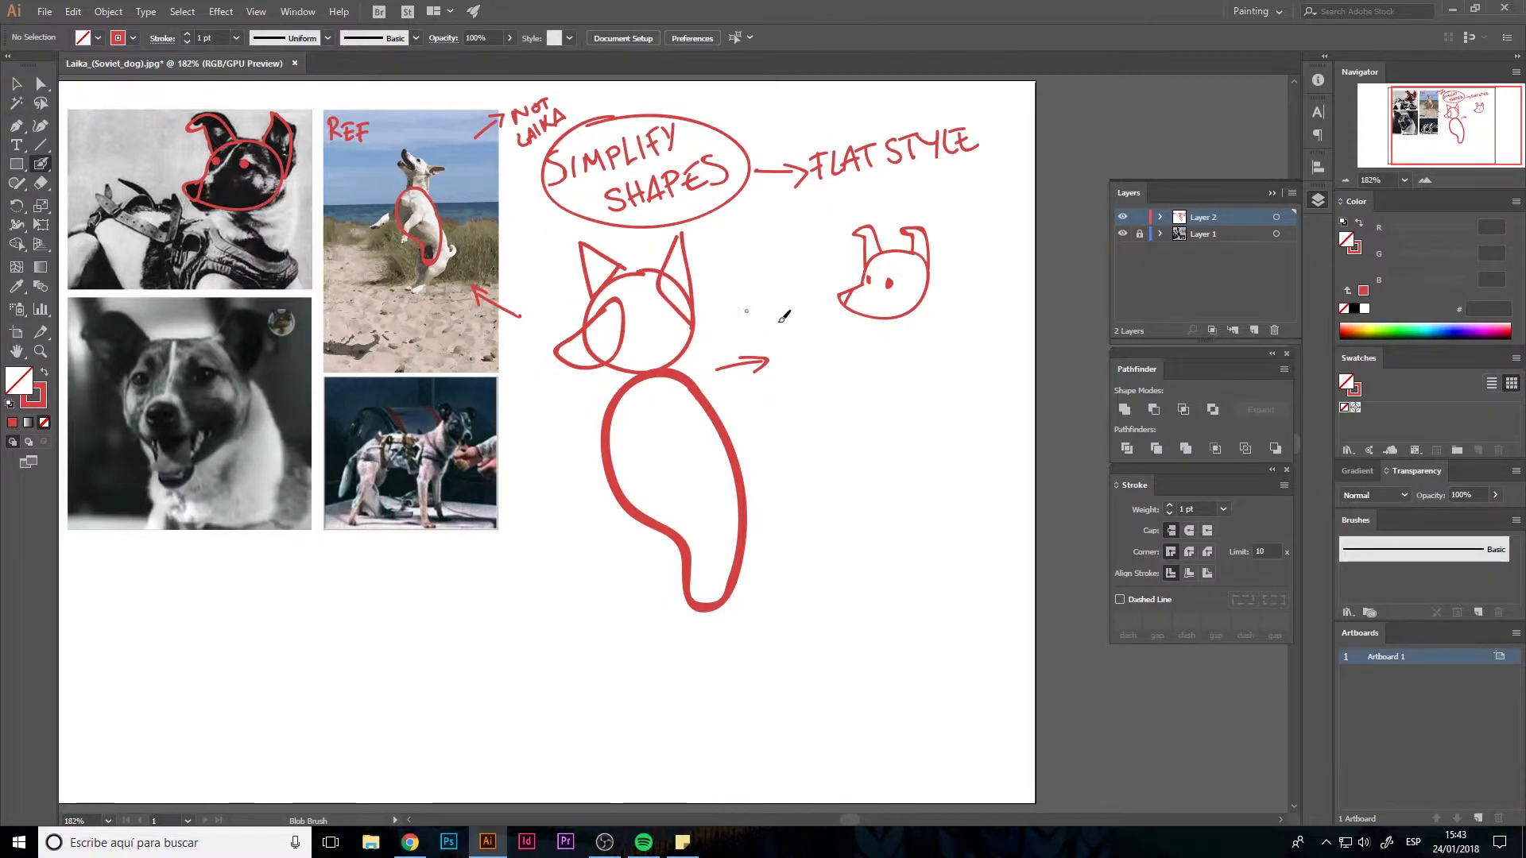
# Draw a teardrop body and an oval haunch under the small right dog head with Blob Brush
pyautogui.moveTo(938, 347)
pyautogui.mouseDown()
pyautogui.moveTo(920, 328)
pyautogui.moveTo(911, 469)
pyautogui.mouseUp()
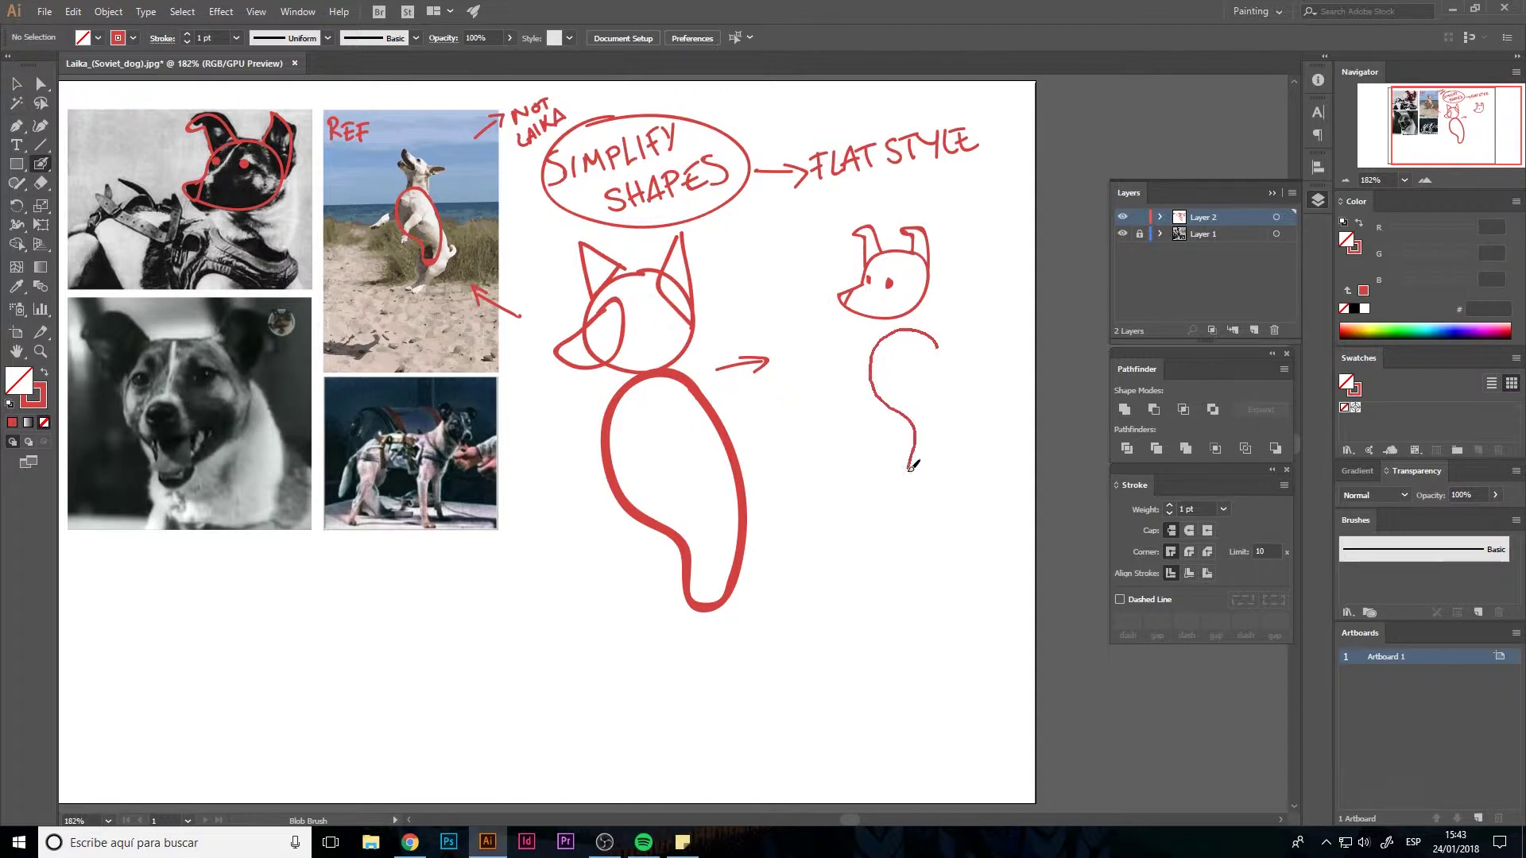
pyautogui.moveTo(912, 469)
pyautogui.mouseDown()
pyautogui.moveTo(935, 338)
pyautogui.moveTo(875, 351)
pyautogui.mouseUp()
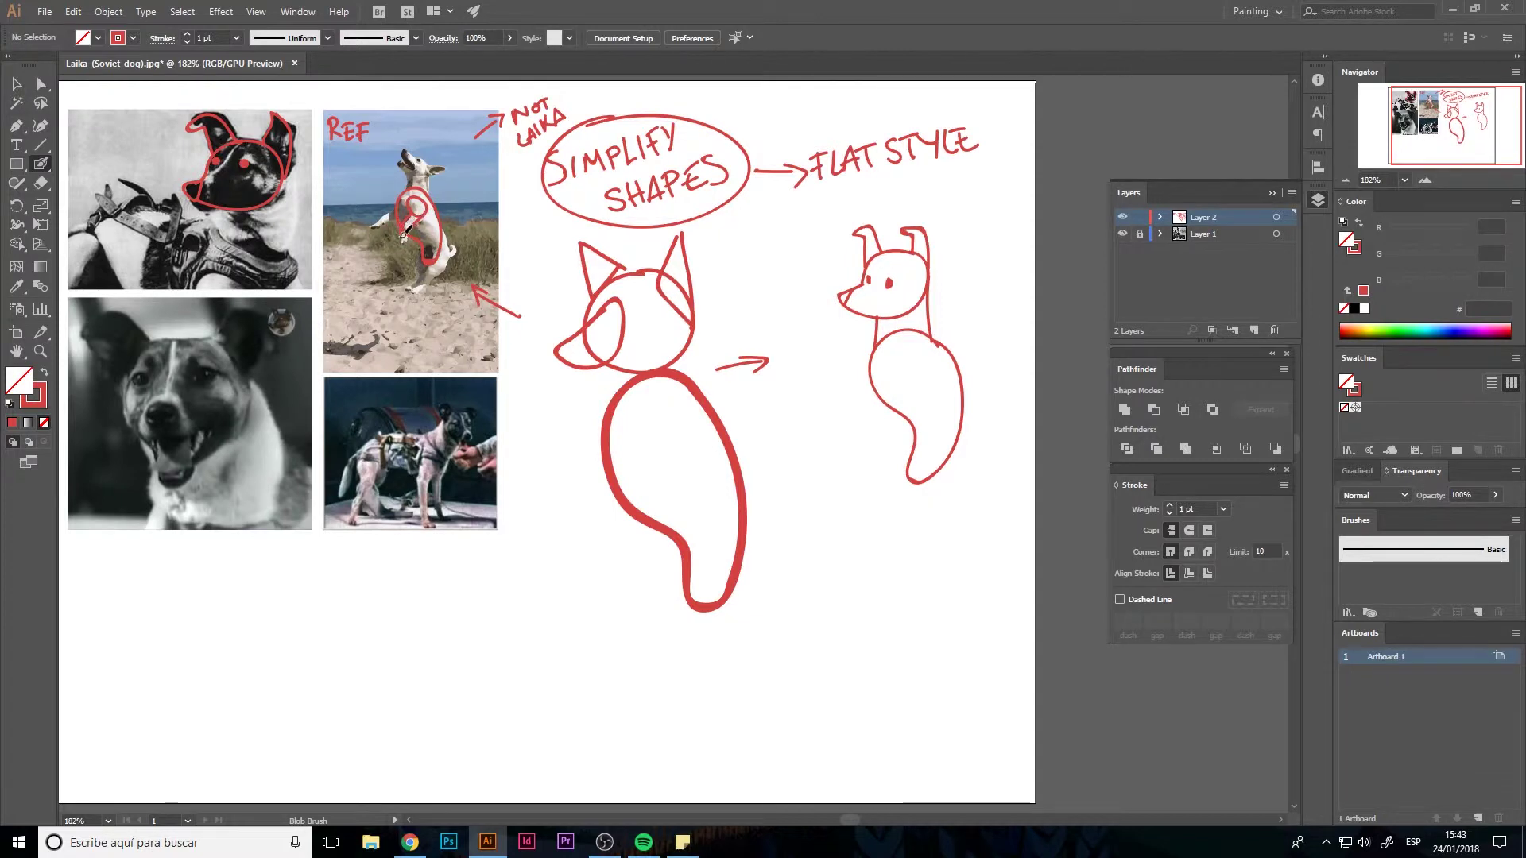
pyautogui.moveTo(927, 348); pyautogui.dragTo(870, 407)
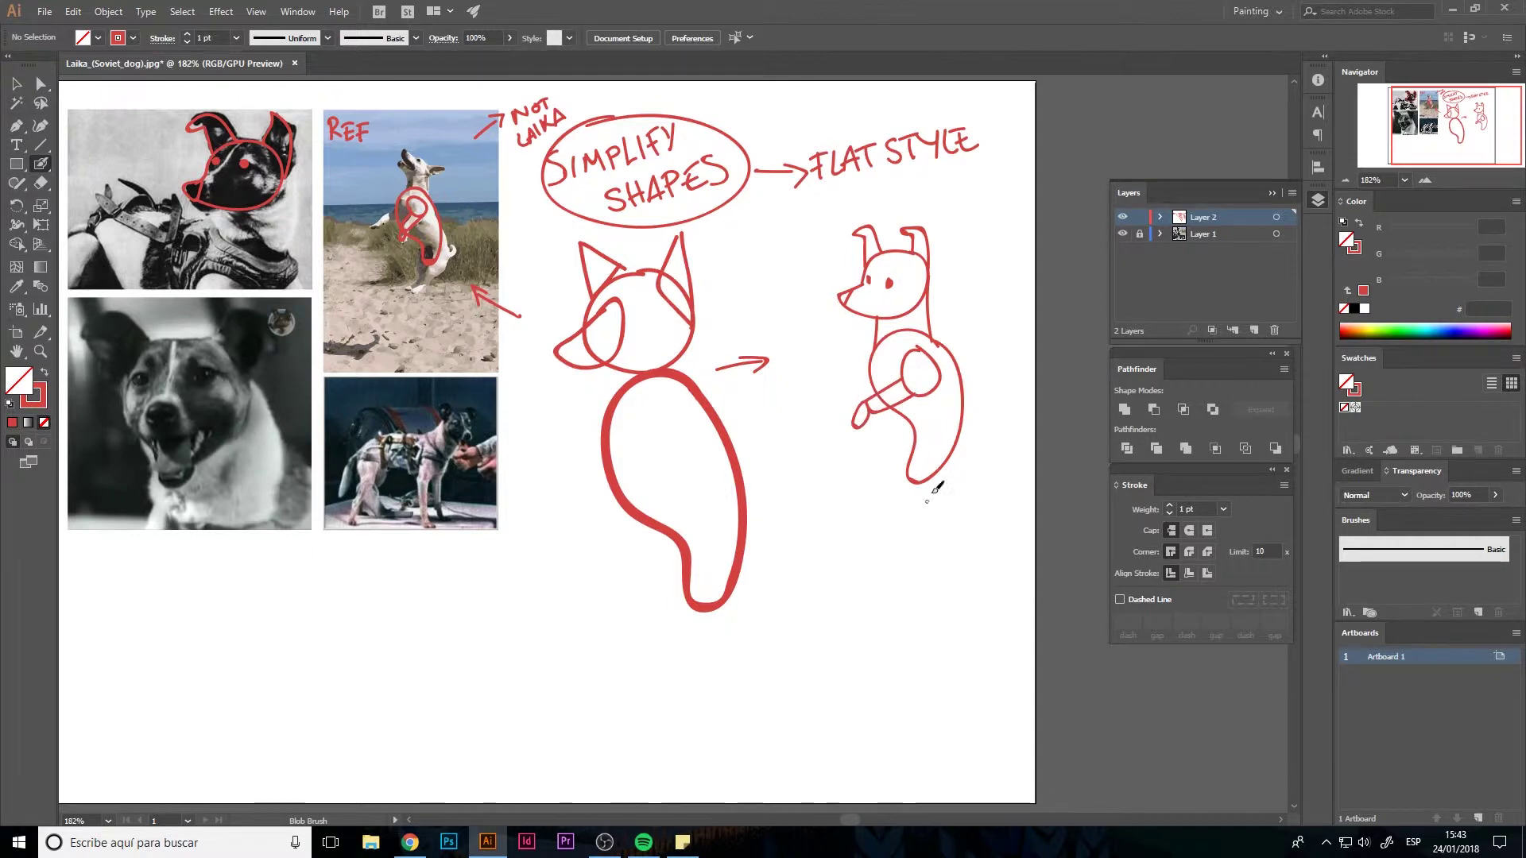
# Marquee-select the right-hand dog outline and delete it
pyautogui.press('v')
pyautogui.moveTo(935, 450); pyautogui.dragTo(946, 493)
pyautogui.press('Delete')
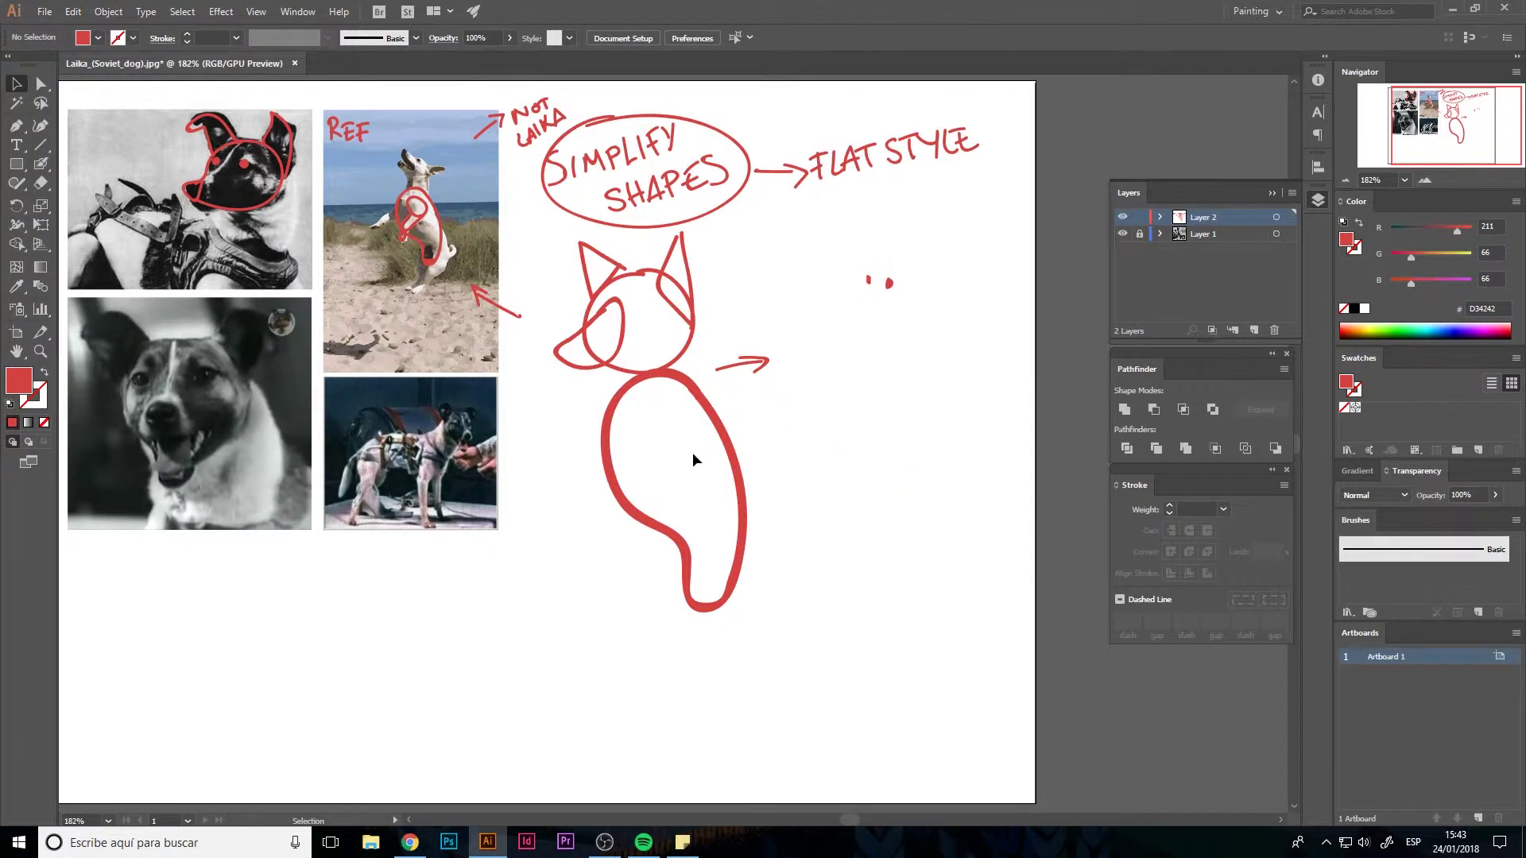
# Undo the deletion to bring back the right dog outline, then select its path with Direct Selection
pyautogui.hotkey('ctrl', 'z')
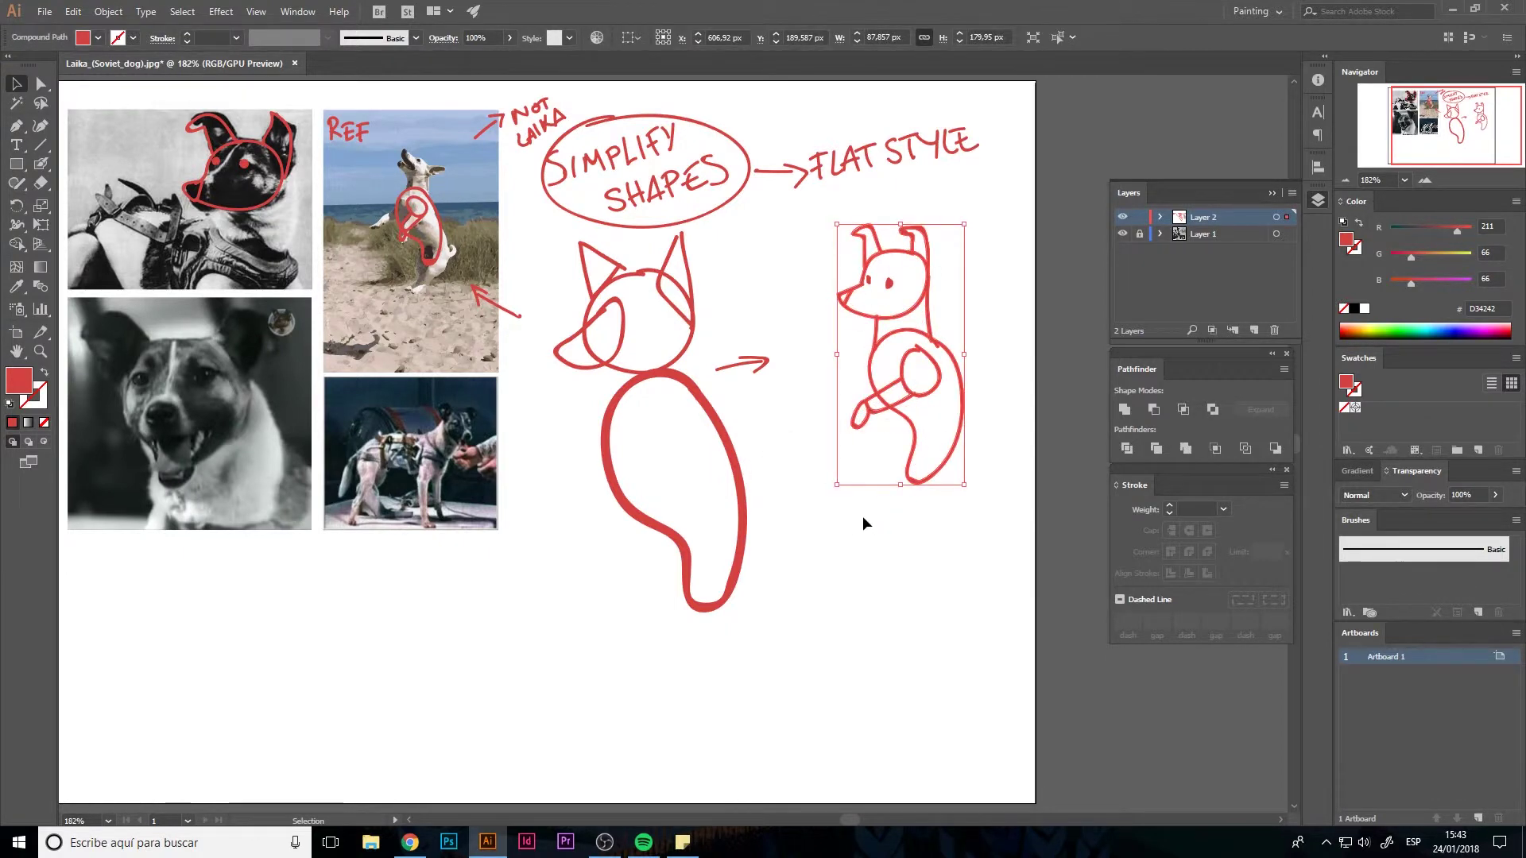
pyautogui.click(863, 519)
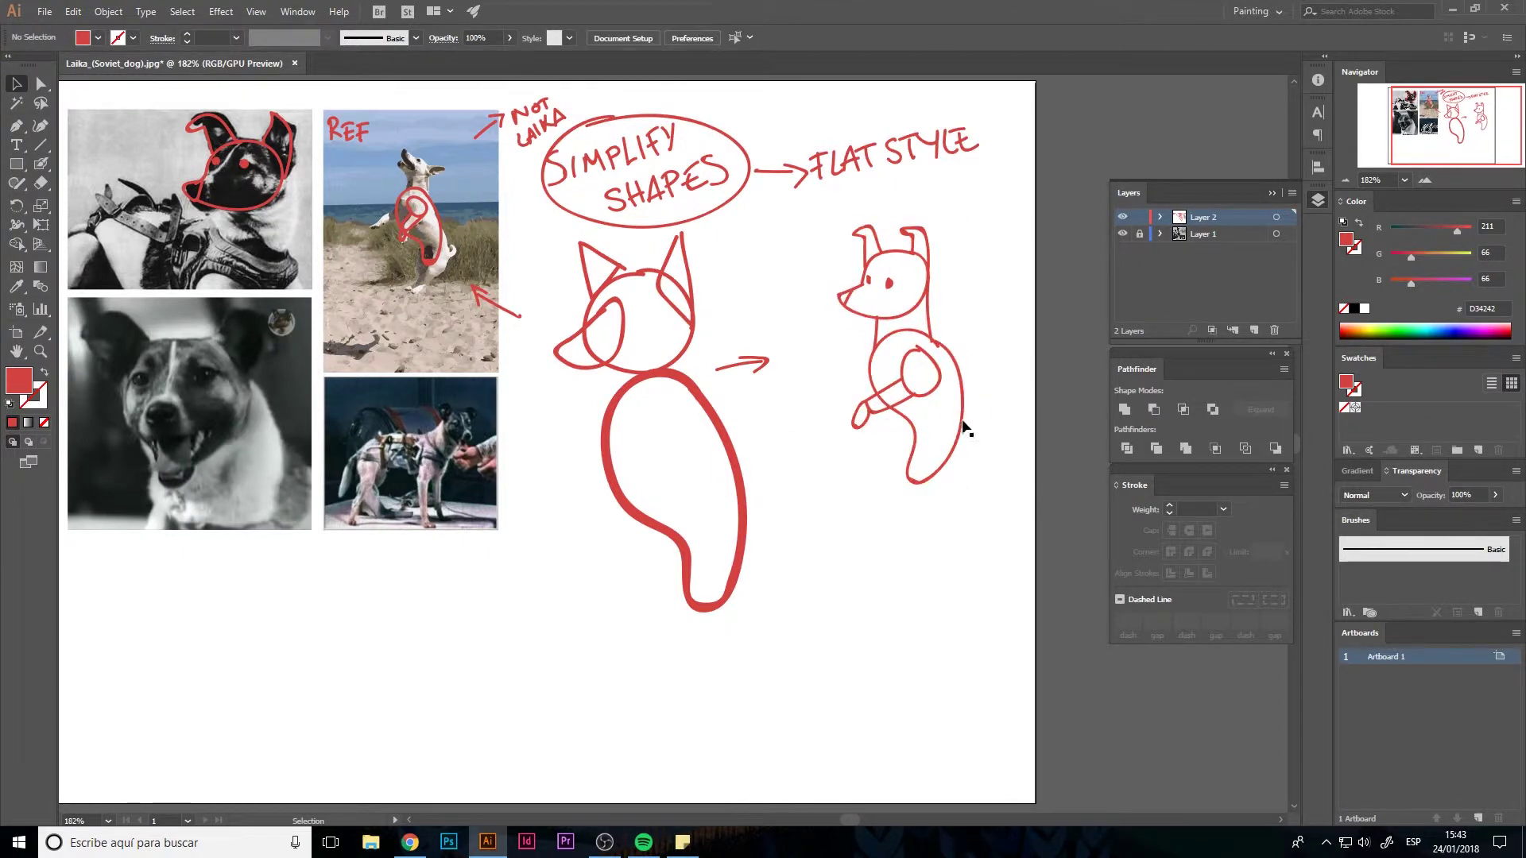
pyautogui.press('a')
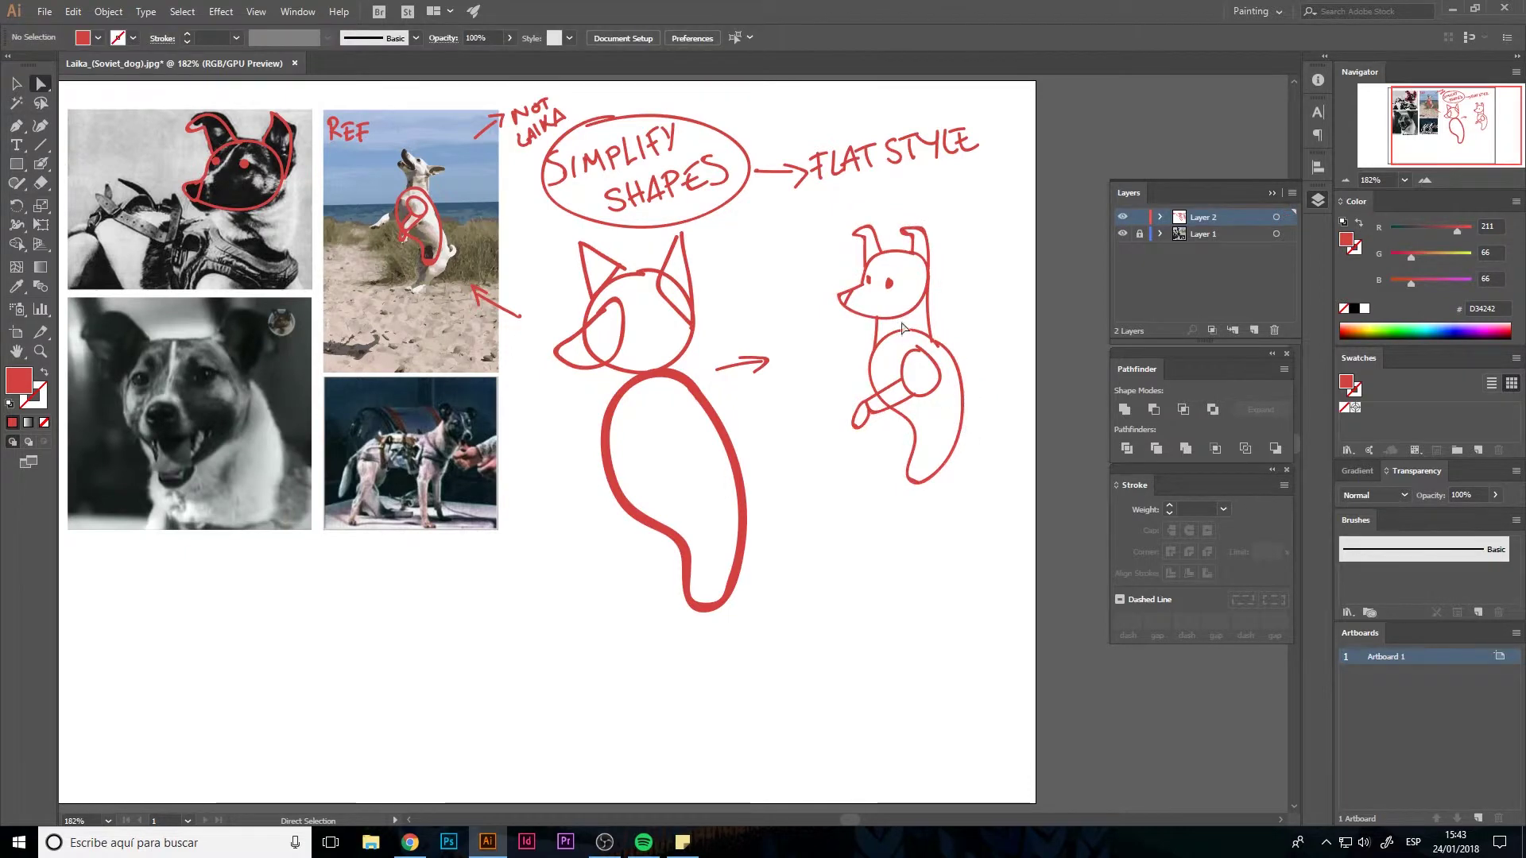
pyautogui.click(906, 350)
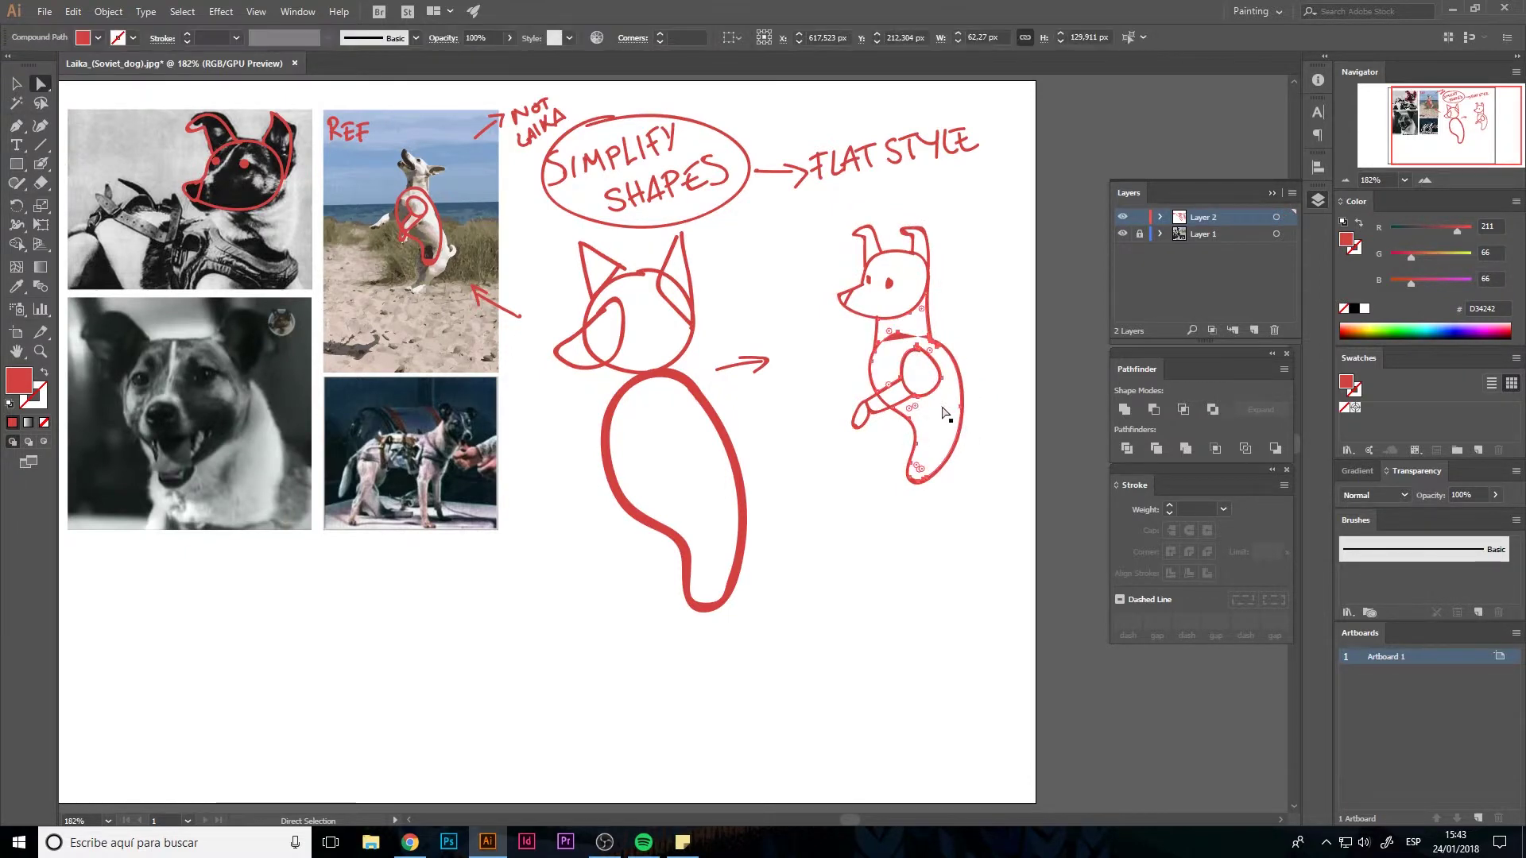
# Revert the unwanted fill change and return to the Blob Brush with nothing selected
pyautogui.hotkey('ctrl', 'z')
pyautogui.hotkey('ctrl', 'z')
pyautogui.hotkey('ctrl', 'z')
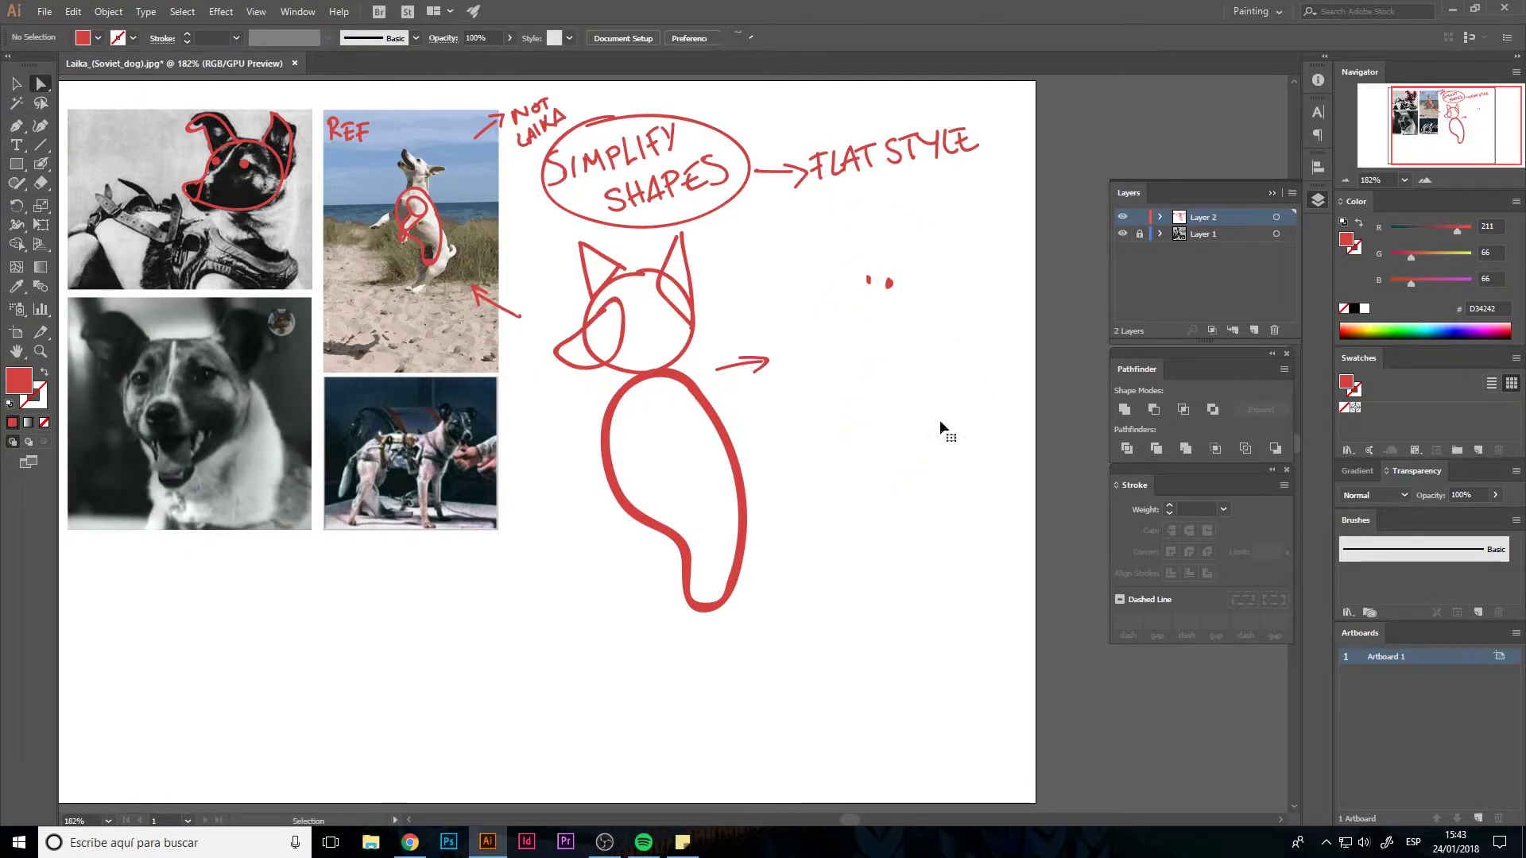
pyautogui.hotkey('ctrl', 'shift', 'z')
pyautogui.press('a')
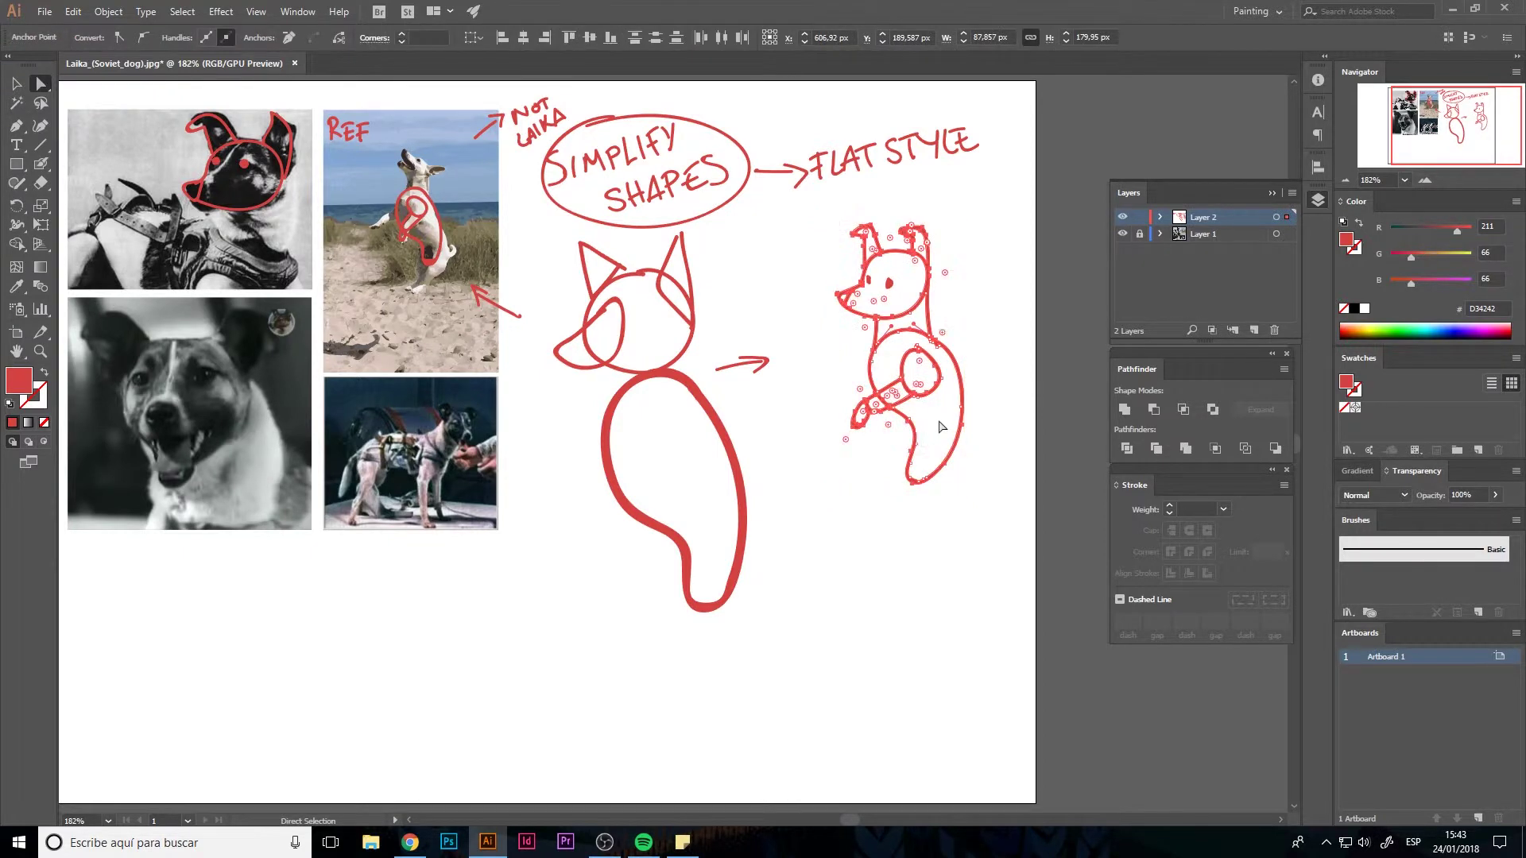
pyautogui.press('b')
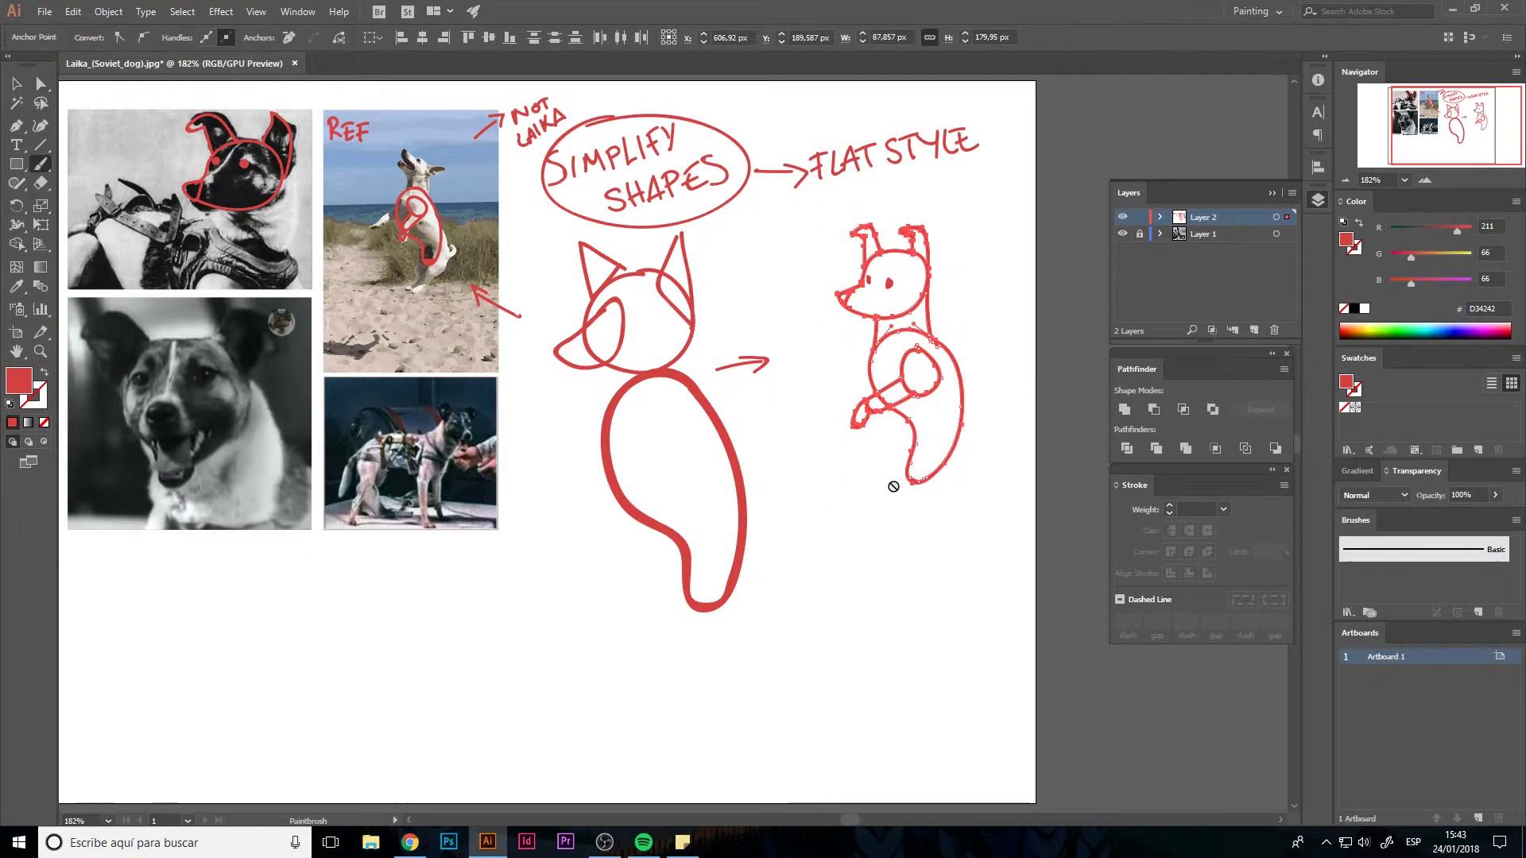
pyautogui.hotkey('shift', 'b')
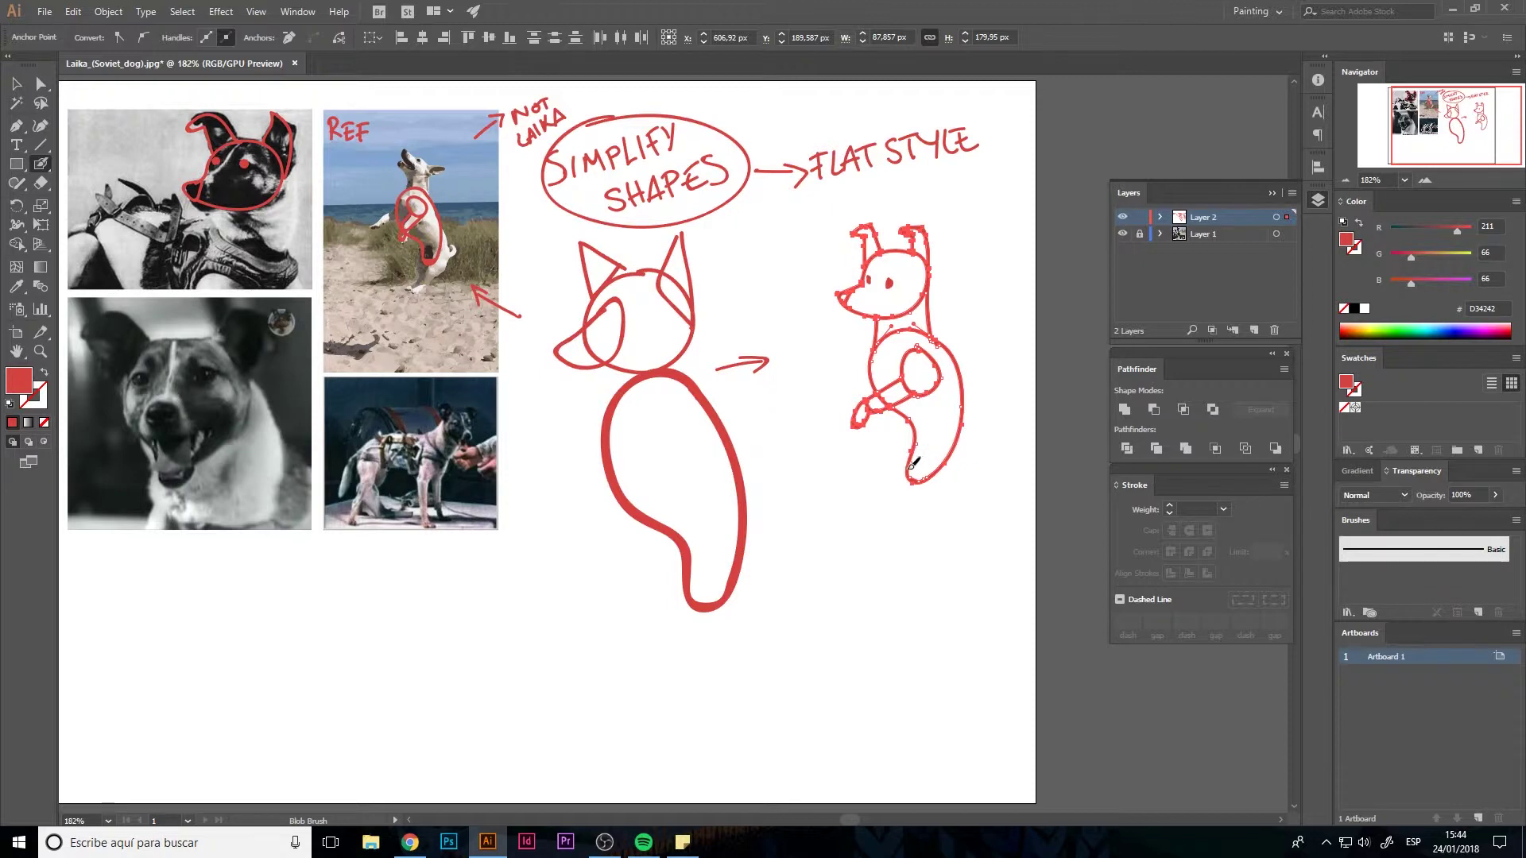
pyautogui.keyDown('ctrl'); pyautogui.click(958, 531); pyautogui.keyUp('ctrl')
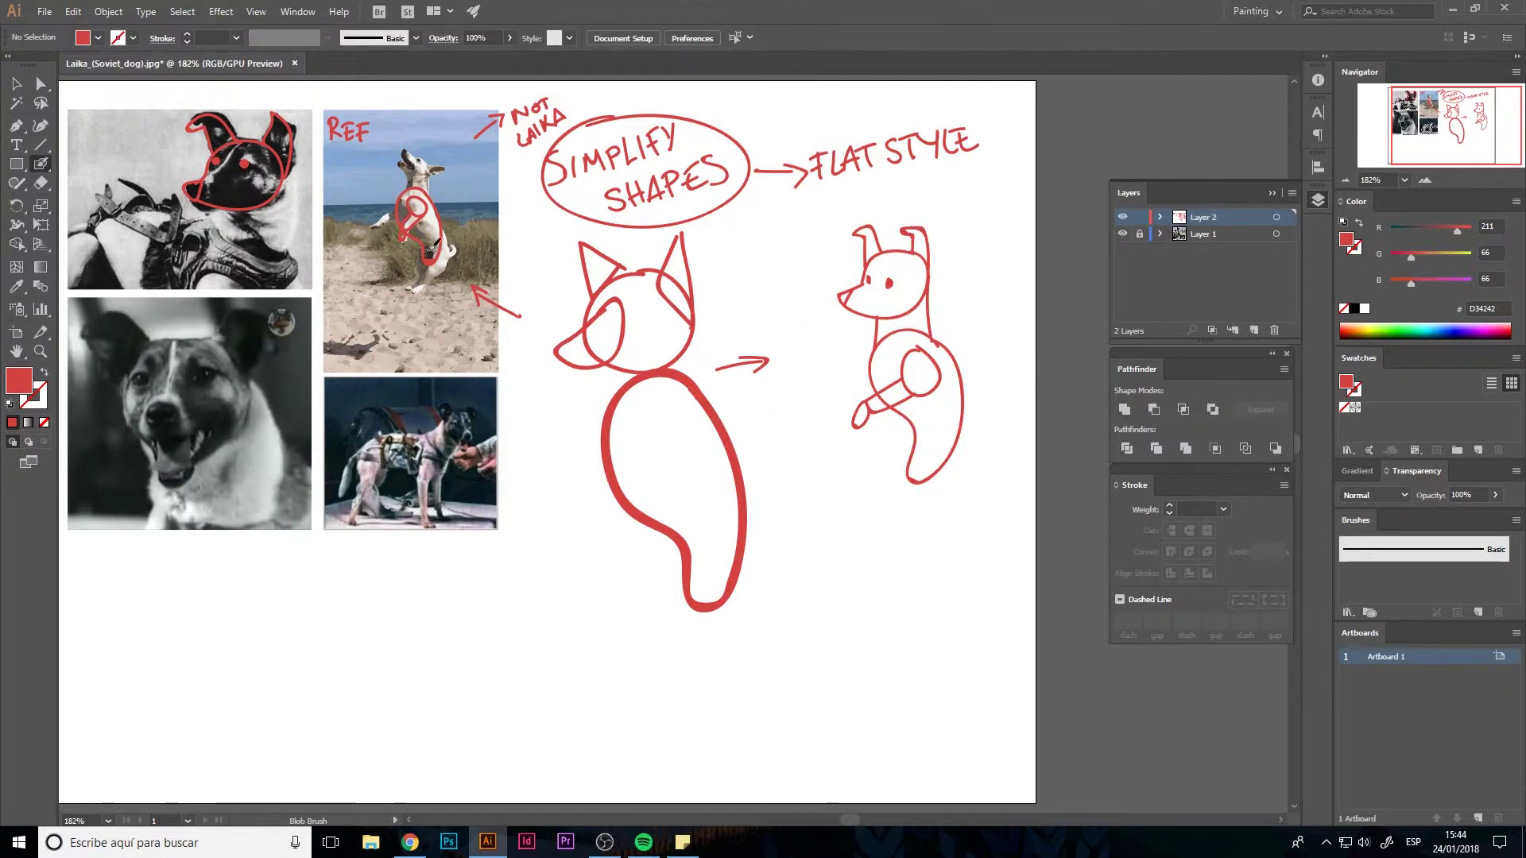
# Circle the REF dog's hindquarters in red and add two hind-leg ovals with paws to the right dog
pyautogui.moveTo(432, 250); pyautogui.dragTo(435, 252)
pyautogui.hotkey('shift', 'x')
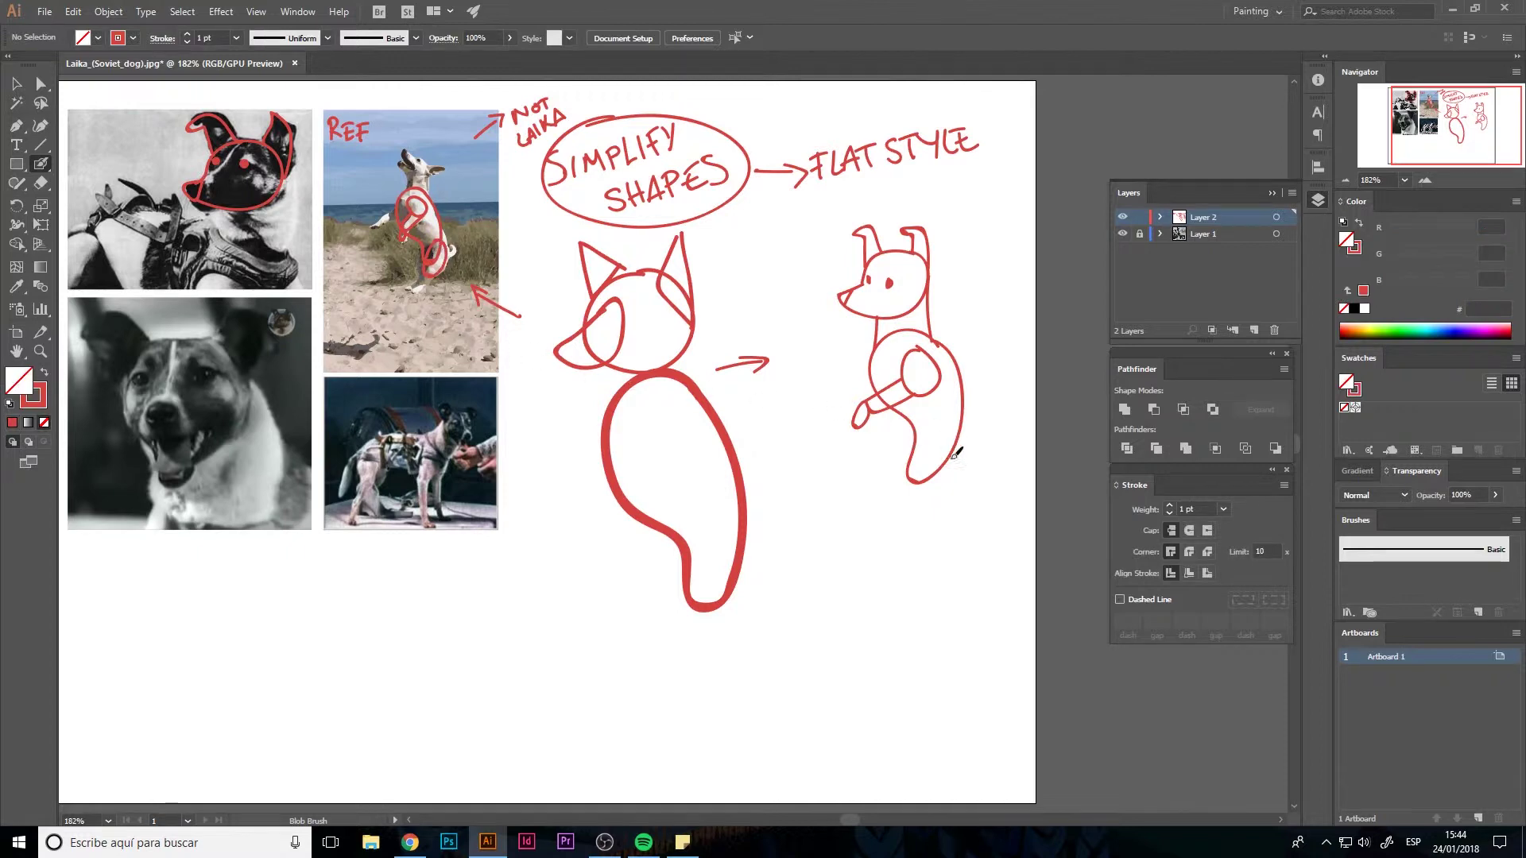
pyautogui.moveTo(960, 430); pyautogui.dragTo(963, 436)
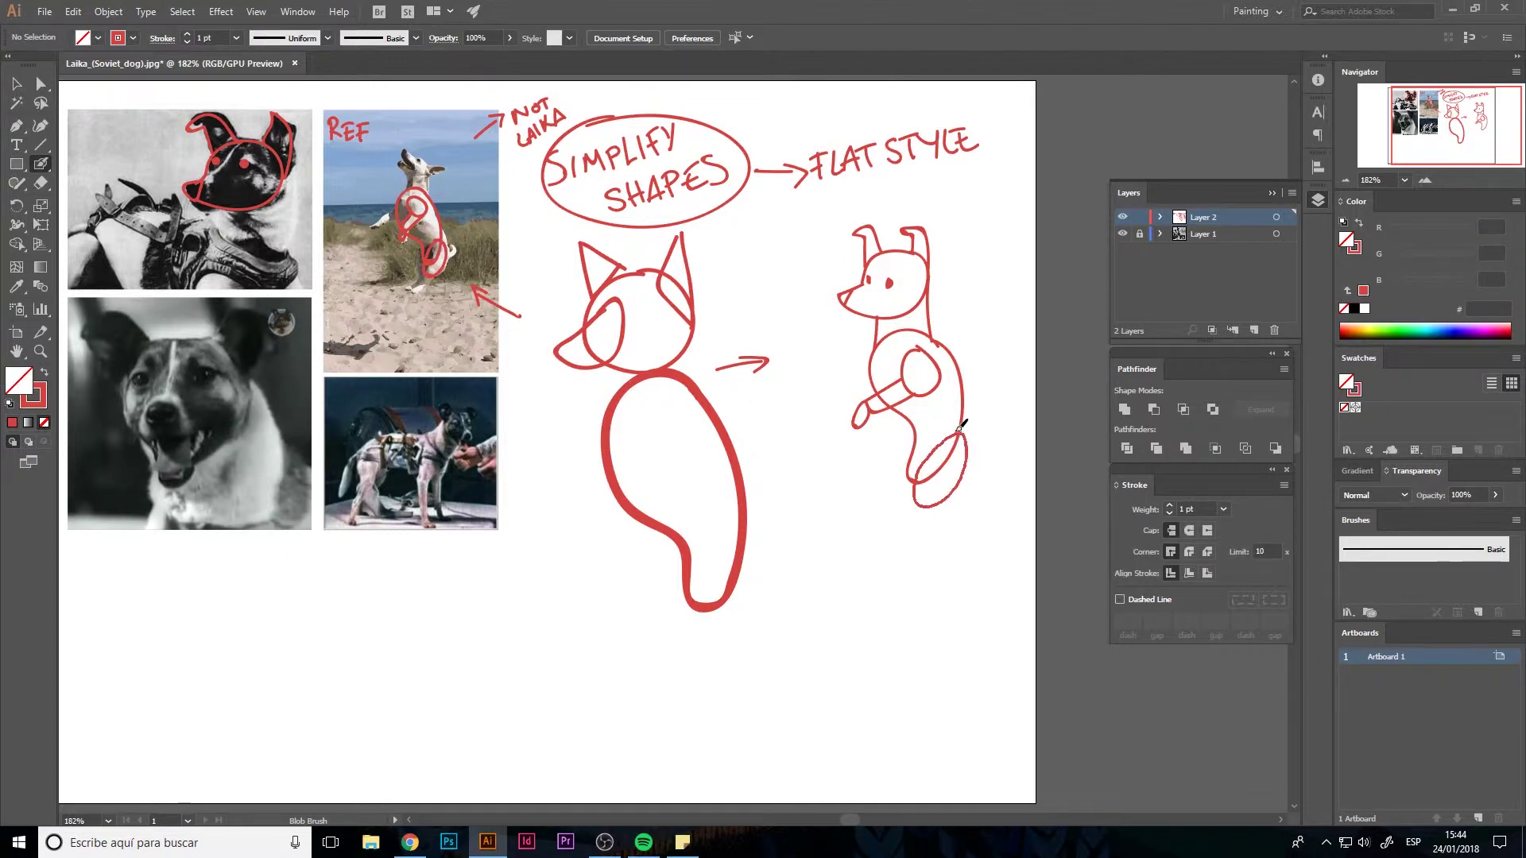
pyautogui.moveTo(914, 433); pyautogui.dragTo(916, 439)
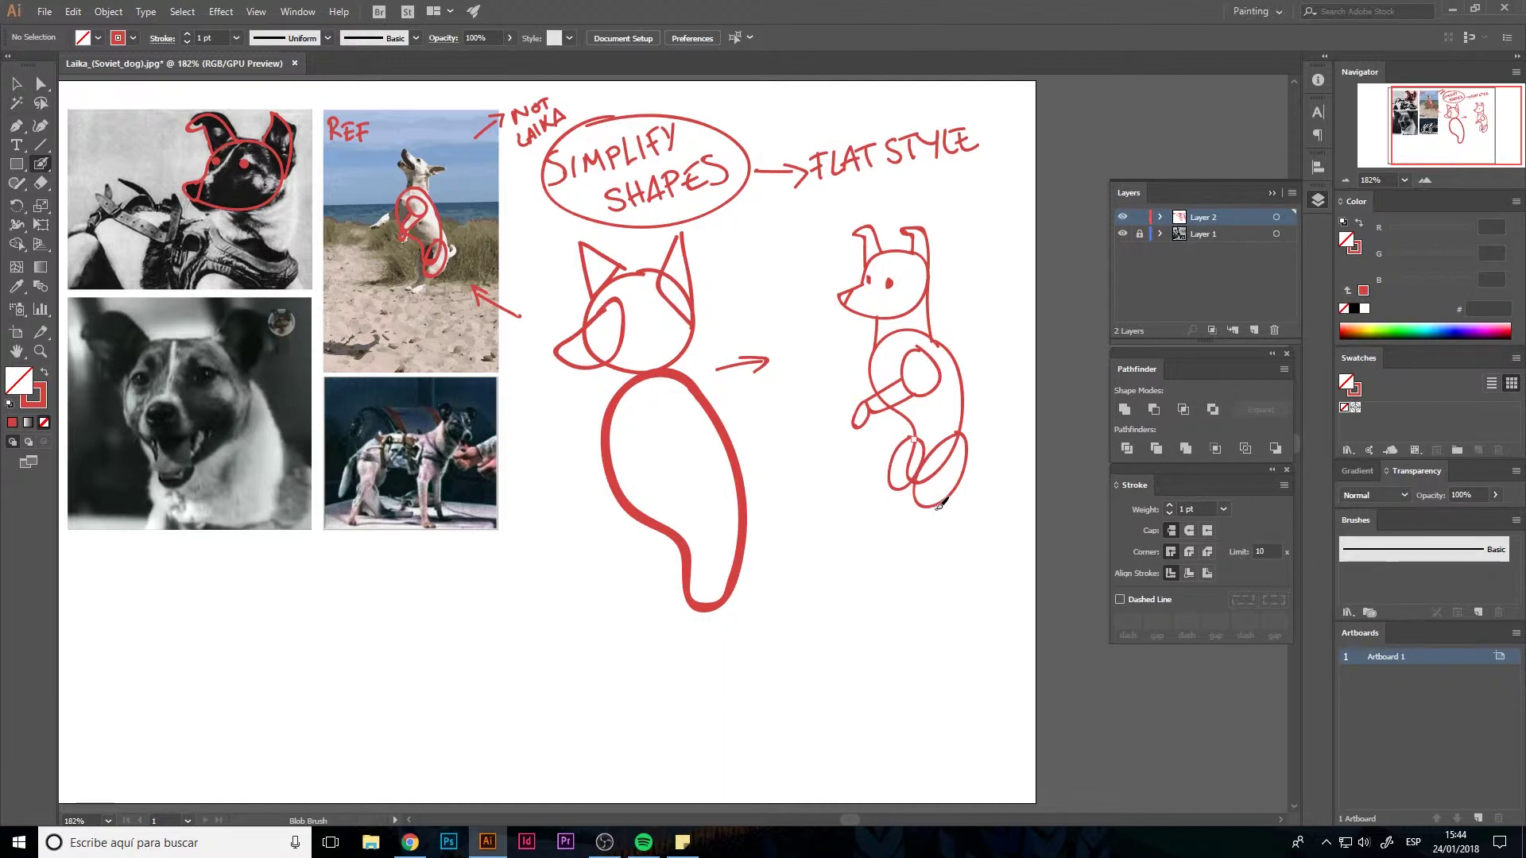
pyautogui.moveTo(930, 502)
pyautogui.mouseDown()
pyautogui.moveTo(947, 520)
pyautogui.moveTo(914, 477)
pyautogui.mouseUp()
# Add a left hind paw, tail, second foreleg and muzzle line, then select the left dog drawing
pyautogui.press('ctrl')
pyautogui.moveTo(906, 499); pyautogui.dragTo(904, 512)
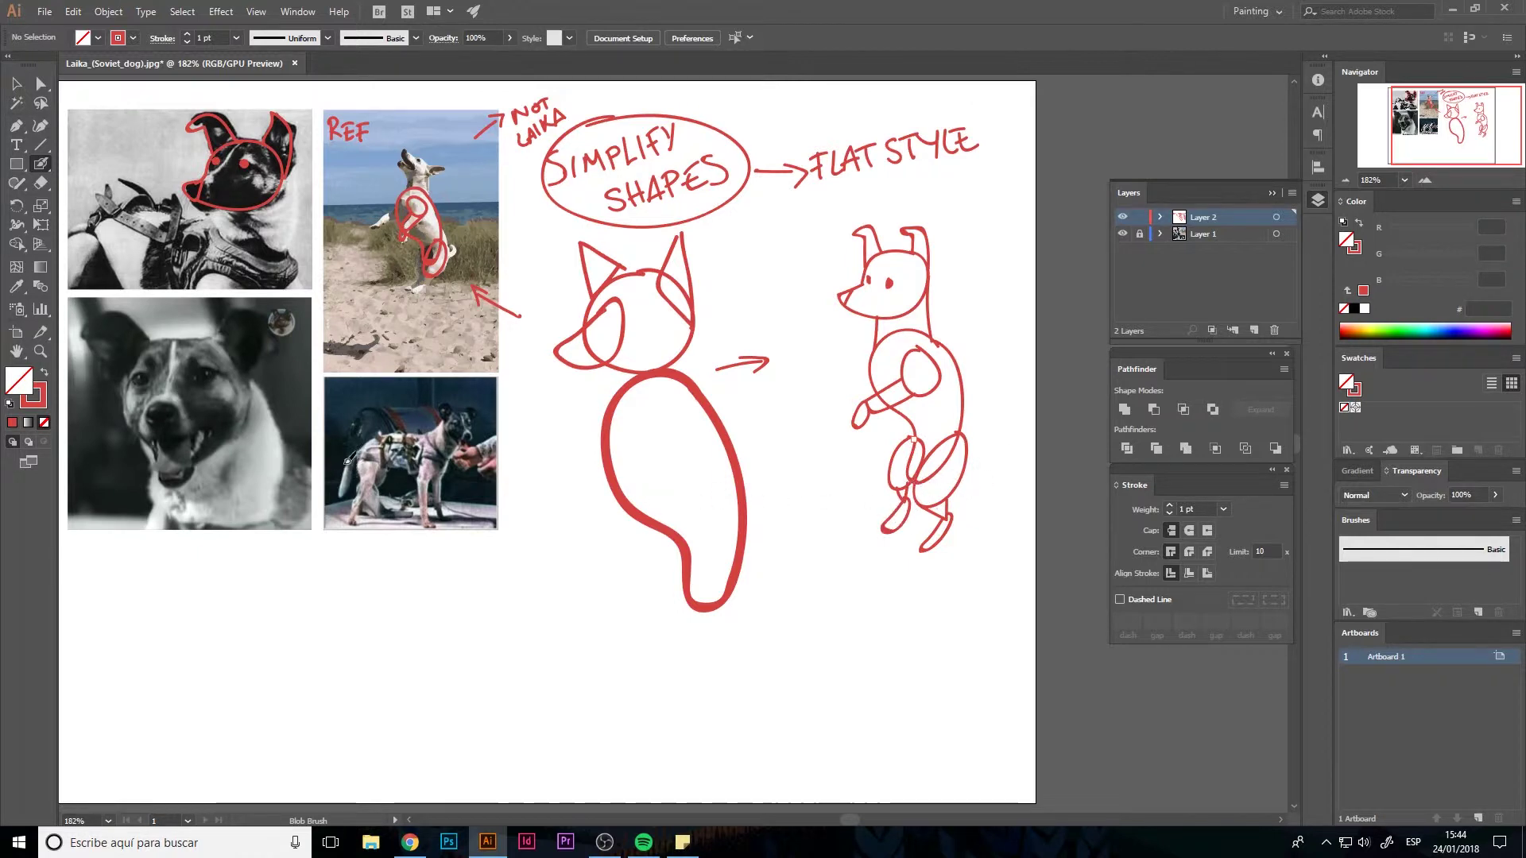
pyautogui.moveTo(965, 459); pyautogui.dragTo(991, 439)
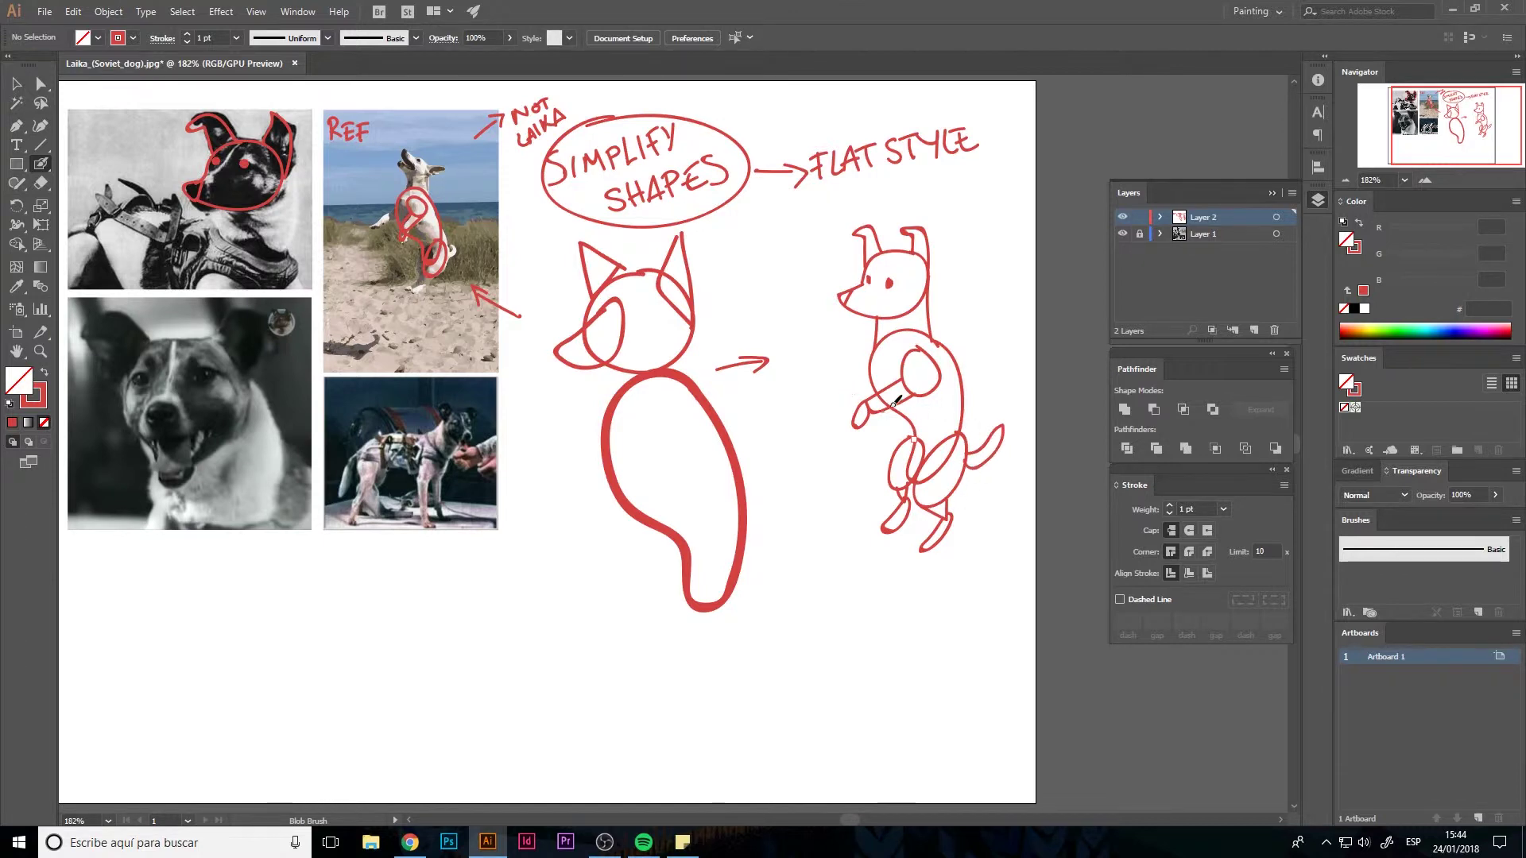
pyautogui.moveTo(879, 344)
pyautogui.mouseDown()
pyautogui.moveTo(872, 383)
pyautogui.moveTo(844, 386)
pyautogui.mouseUp()
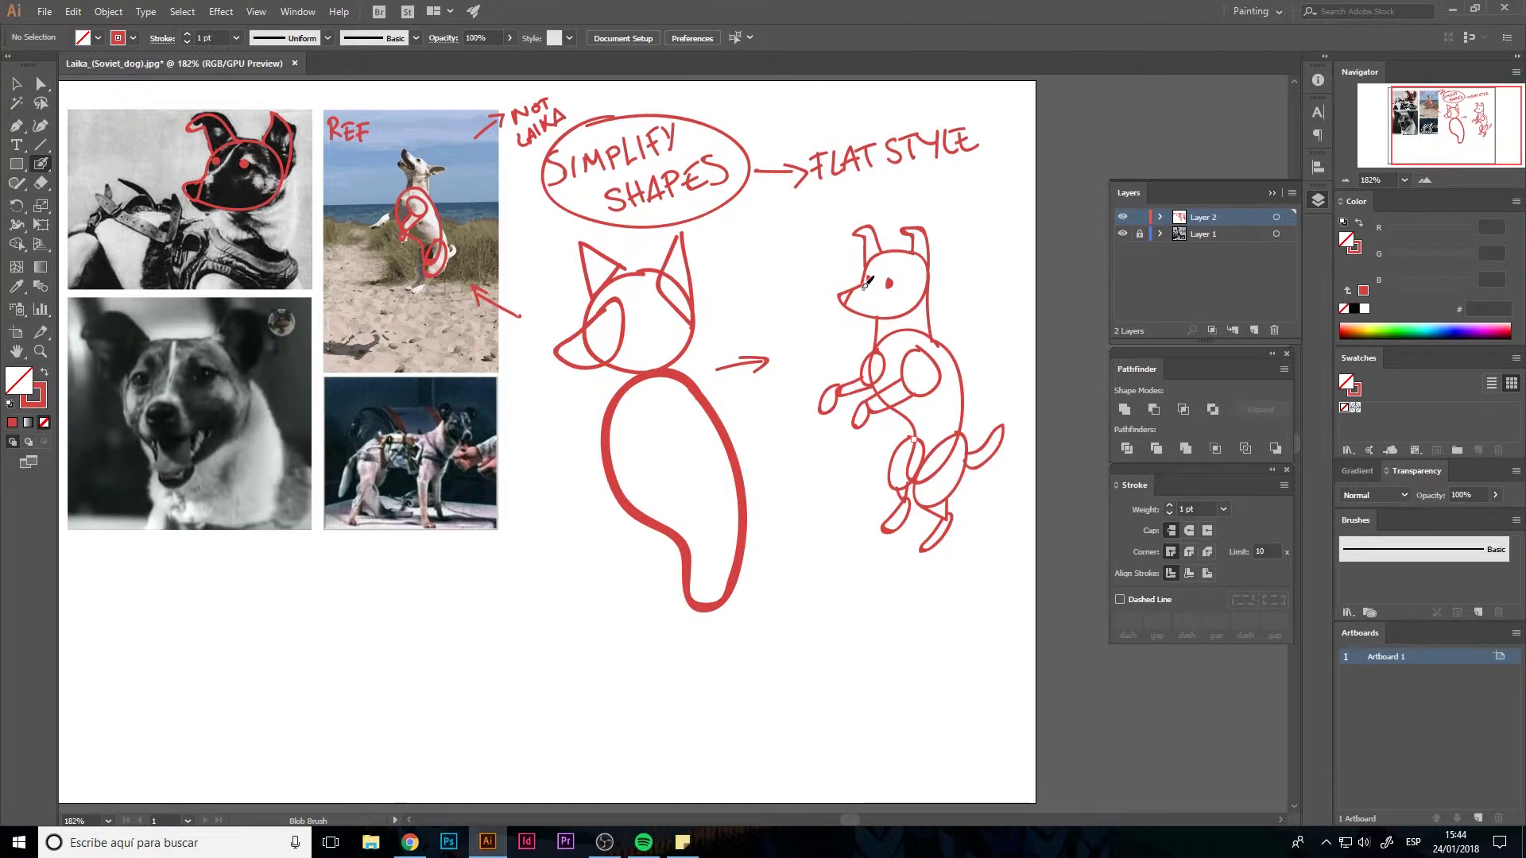
pyautogui.moveTo(868, 277); pyautogui.dragTo(868, 315)
pyautogui.press('v')
pyautogui.moveTo(737, 668); pyautogui.dragTo(637, 332)
# Shrink the left dog drawing and shift the view right
pyautogui.click(647, 662)
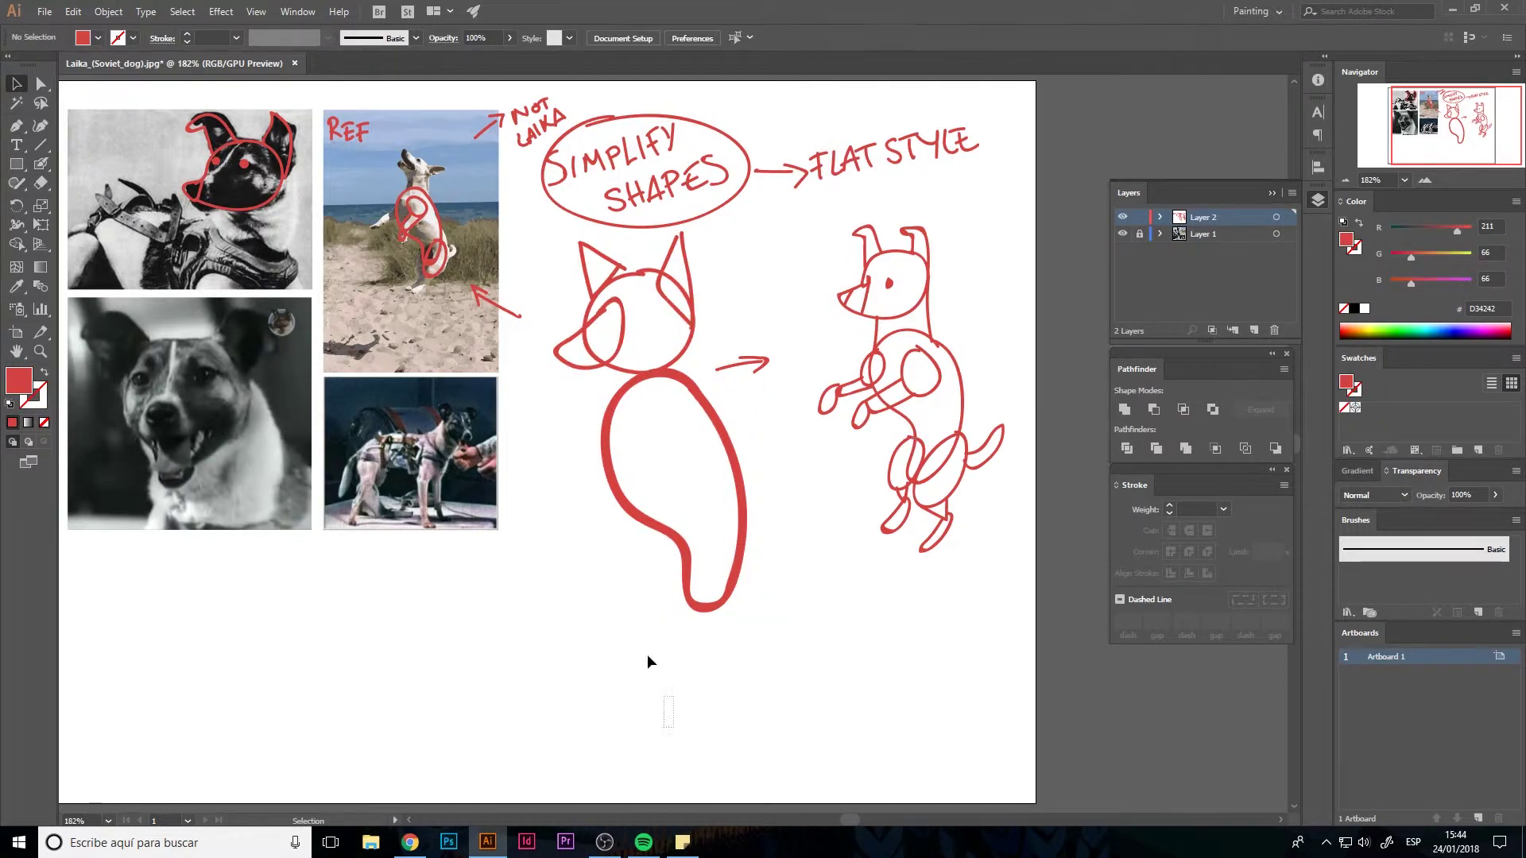
pyautogui.moveTo(647, 661); pyautogui.dragTo(636, 350)
pyautogui.moveTo(751, 617); pyautogui.dragTo(688, 494)
pyautogui.moveTo(719, 501); pyautogui.dragTo(821, 501)
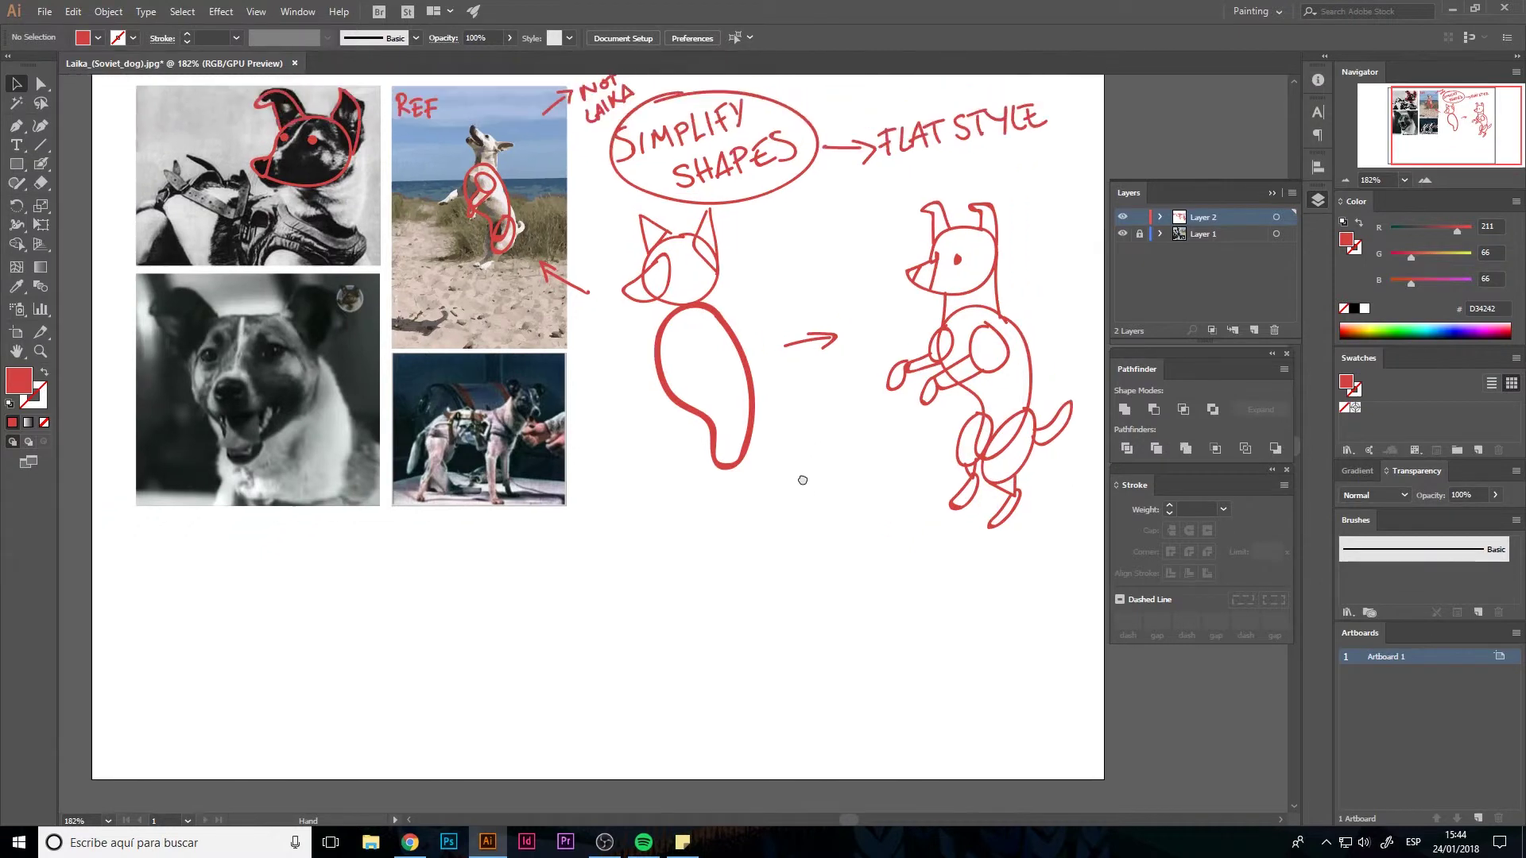
# Set the Blob Brush to black and draw the new dog's head, ear and snout
pyautogui.click(1351, 309)
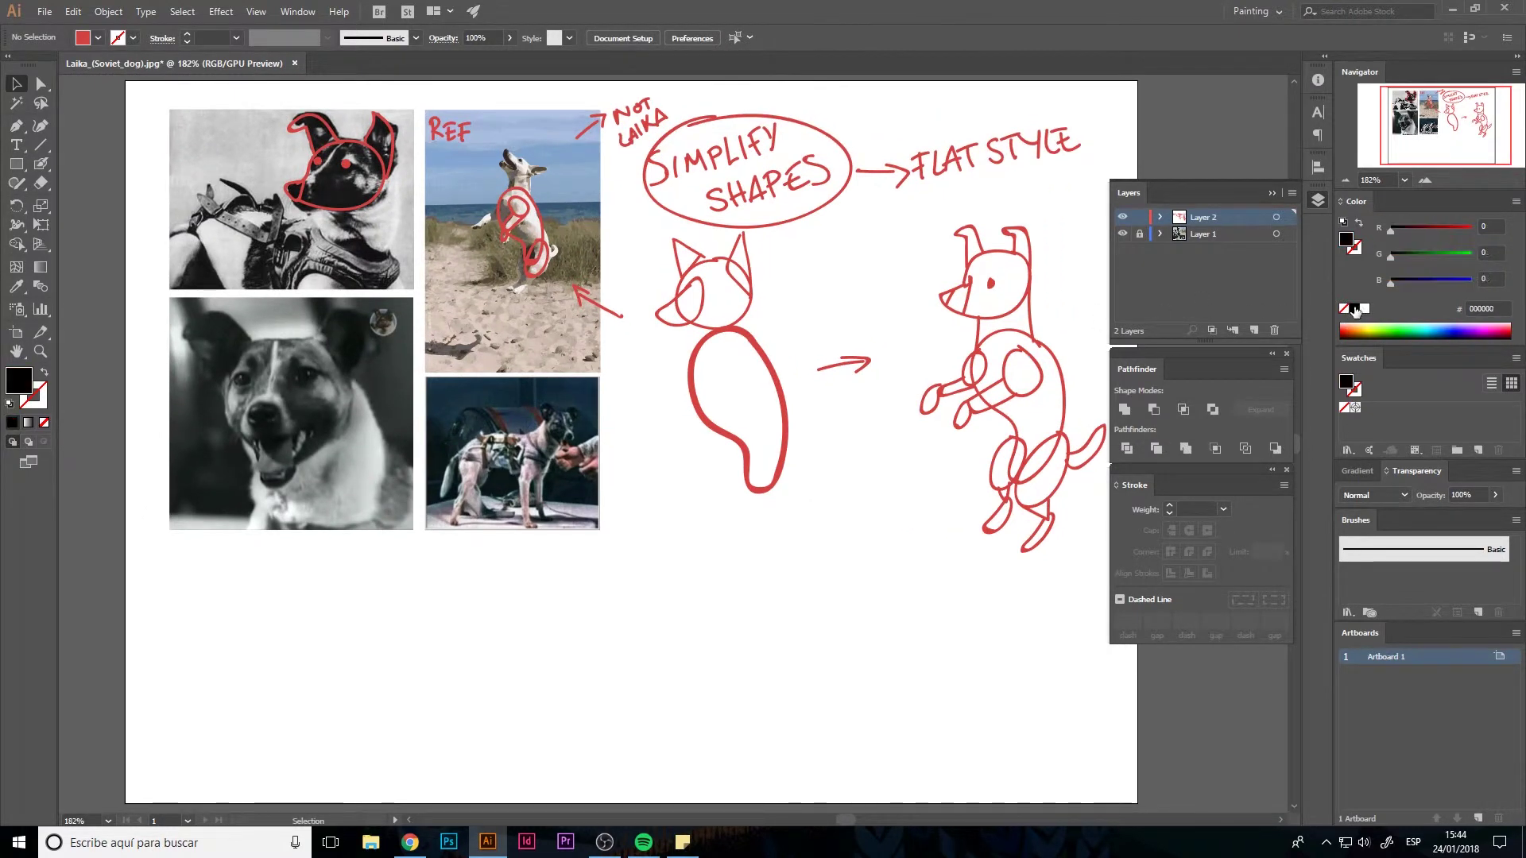
pyautogui.press('b')
pyautogui.hotkey('shift', 'b')
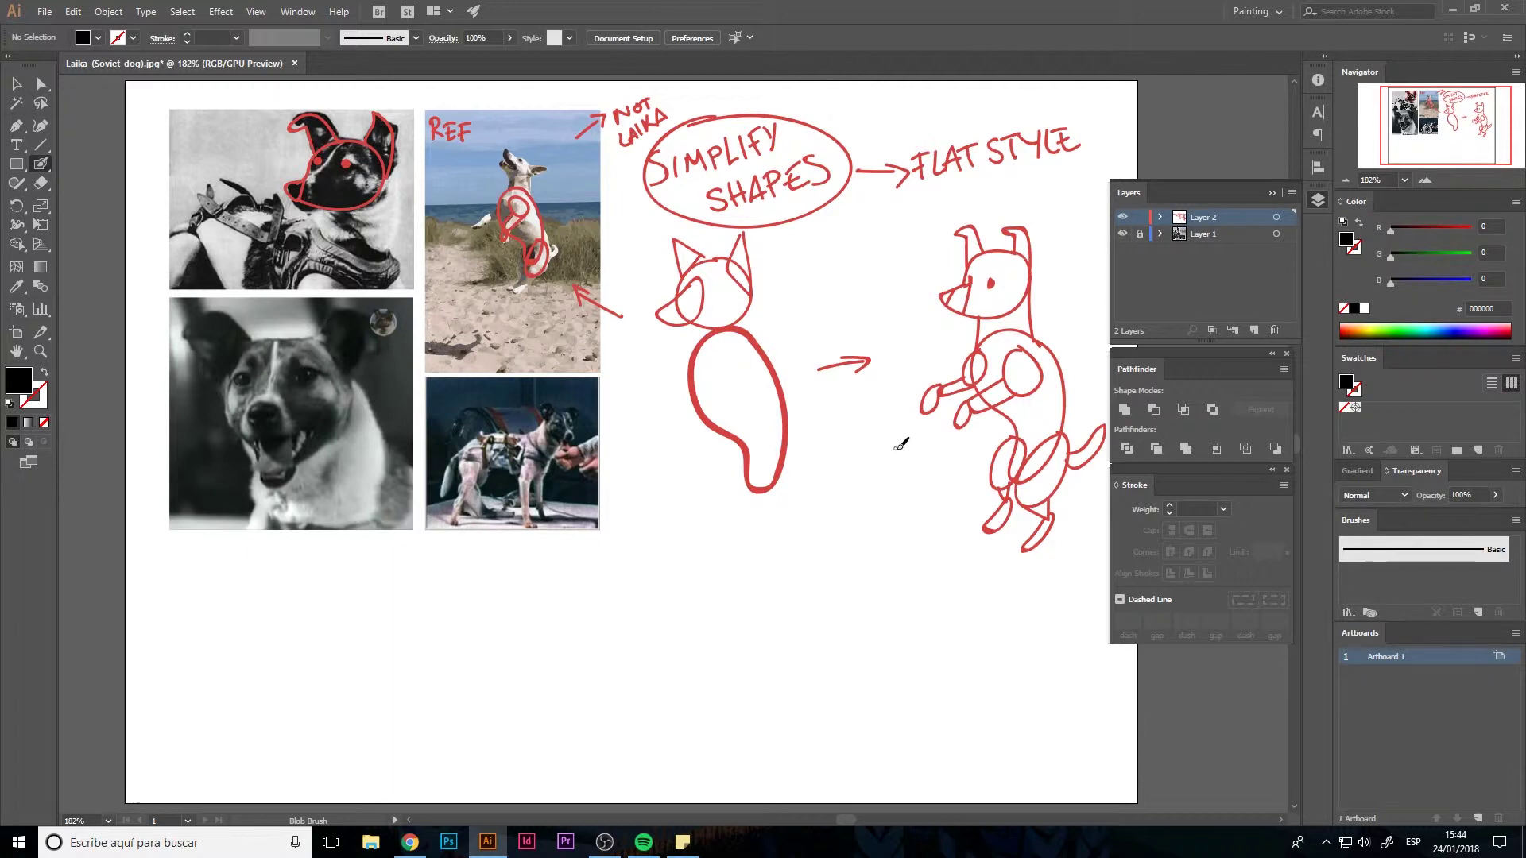
pyautogui.moveTo(874, 451)
pyautogui.mouseDown()
pyautogui.moveTo(834, 501)
pyautogui.moveTo(868, 516)
pyautogui.mouseUp()
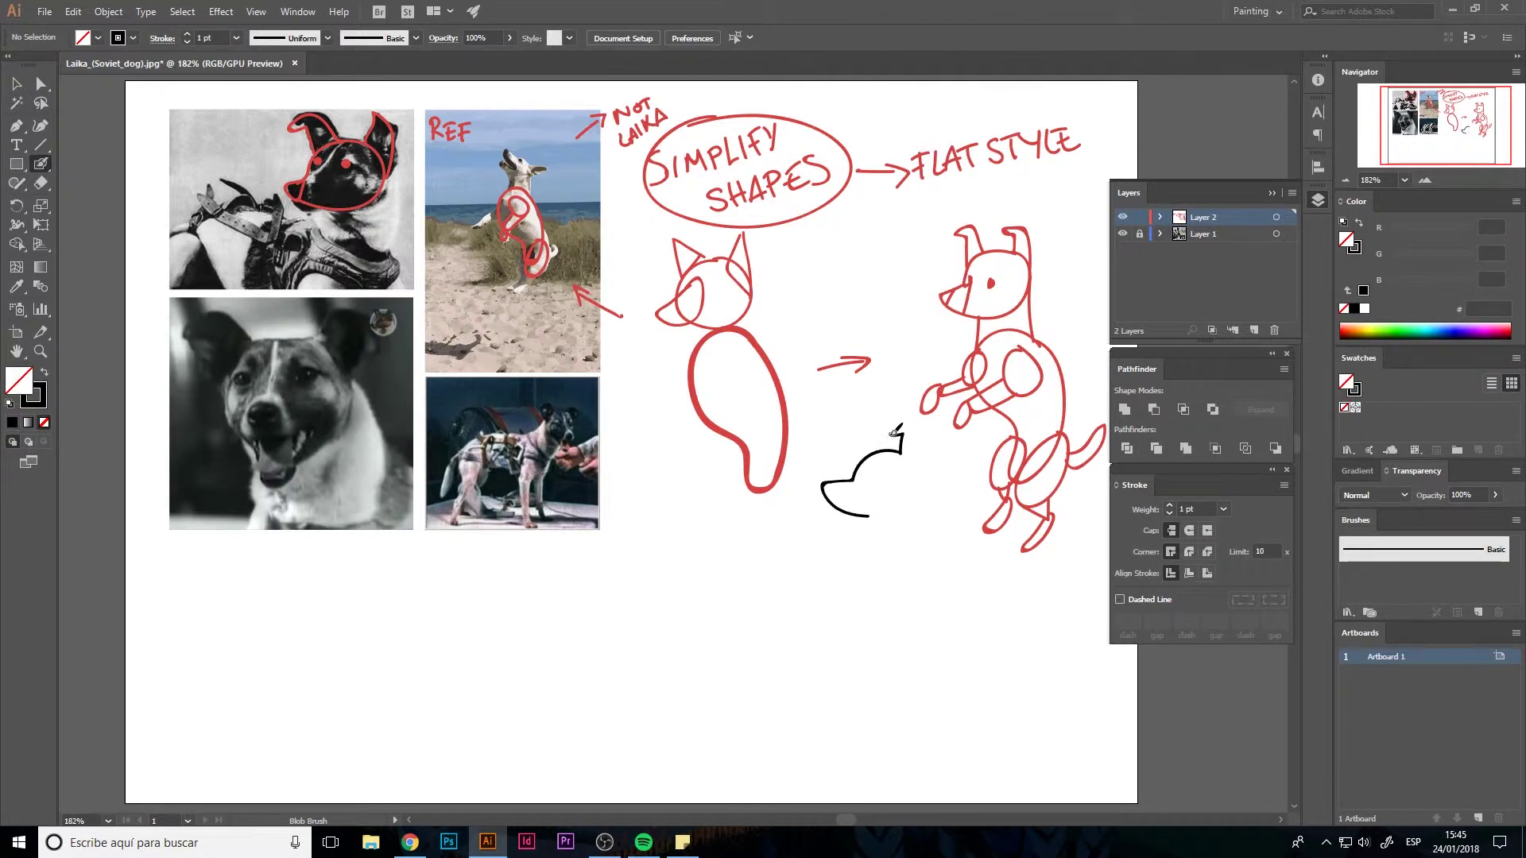
pyautogui.moveTo(920, 422)
pyautogui.mouseDown()
pyautogui.moveTo(925, 478)
pyautogui.moveTo(857, 434)
pyautogui.moveTo(877, 450)
pyautogui.mouseUp()
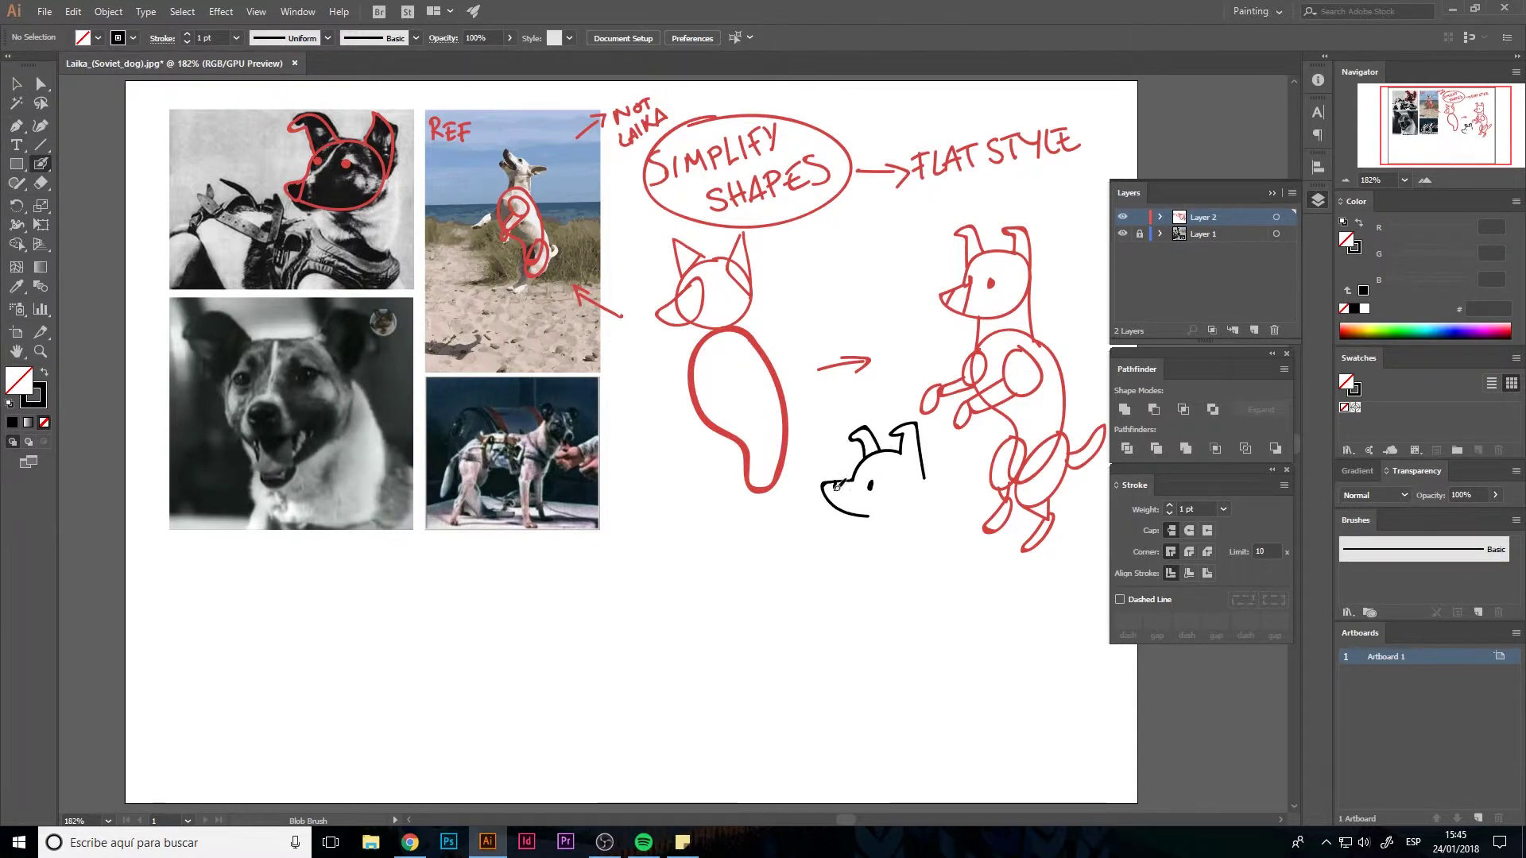
pyautogui.moveTo(844, 482)
pyautogui.mouseDown()
pyautogui.moveTo(831, 502)
pyautogui.moveTo(875, 547)
pyautogui.moveTo(926, 707)
pyautogui.mouseUp()
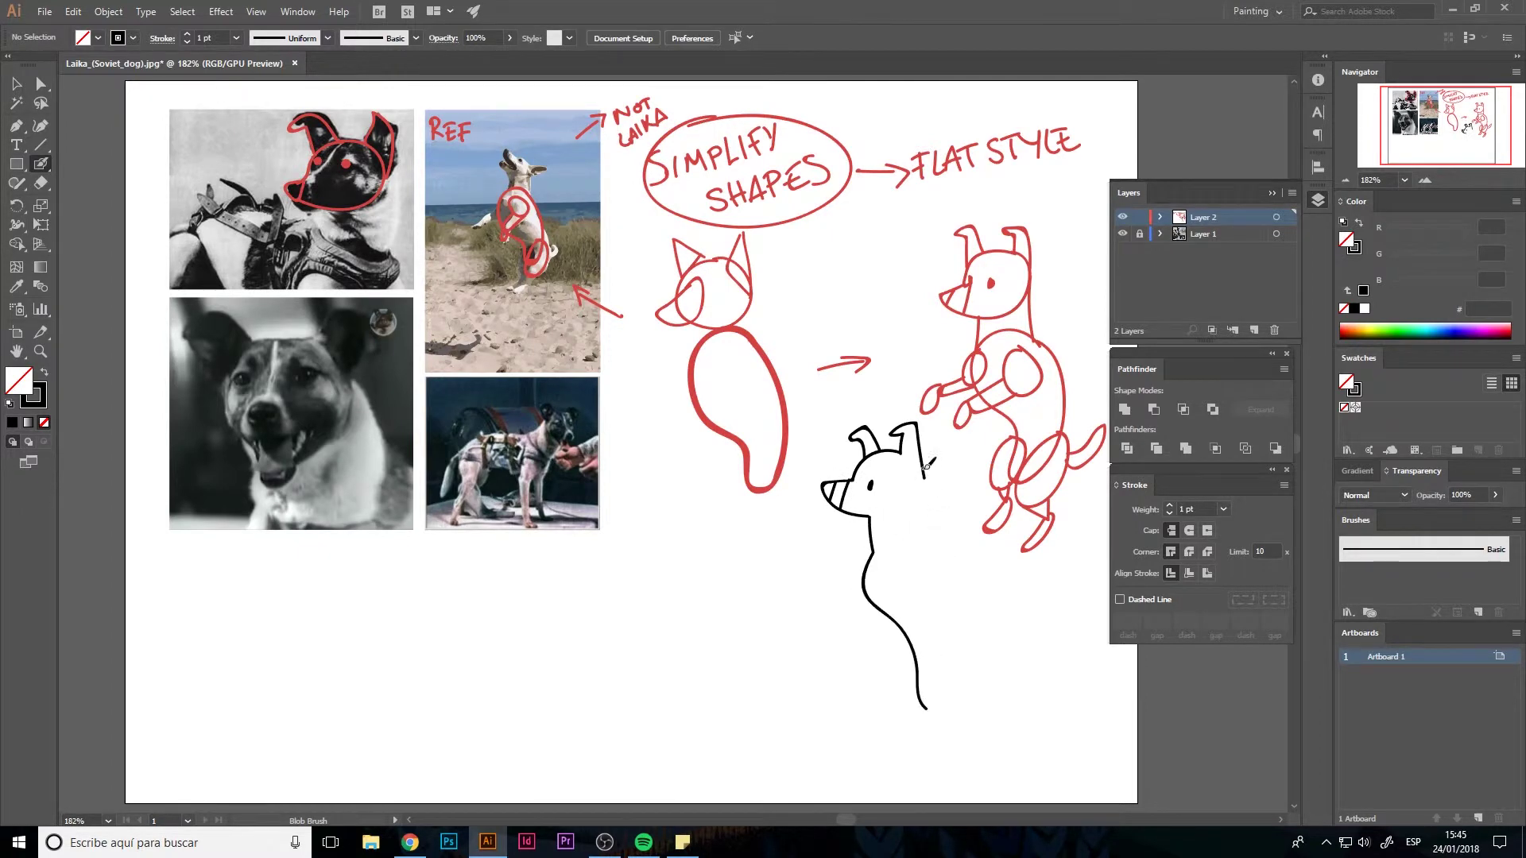
# Draw the black dog's back, both front legs, curled tail and hind leg, redoing one botched leg
pyautogui.moveTo(927, 467)
pyautogui.mouseDown()
pyautogui.moveTo(973, 652)
pyautogui.moveTo(952, 703)
pyautogui.mouseUp()
pyautogui.moveTo(892, 559)
pyautogui.mouseDown()
pyautogui.moveTo(893, 592)
pyautogui.moveTo(926, 606)
pyautogui.moveTo(938, 556)
pyautogui.moveTo(842, 640)
pyautogui.mouseUp()
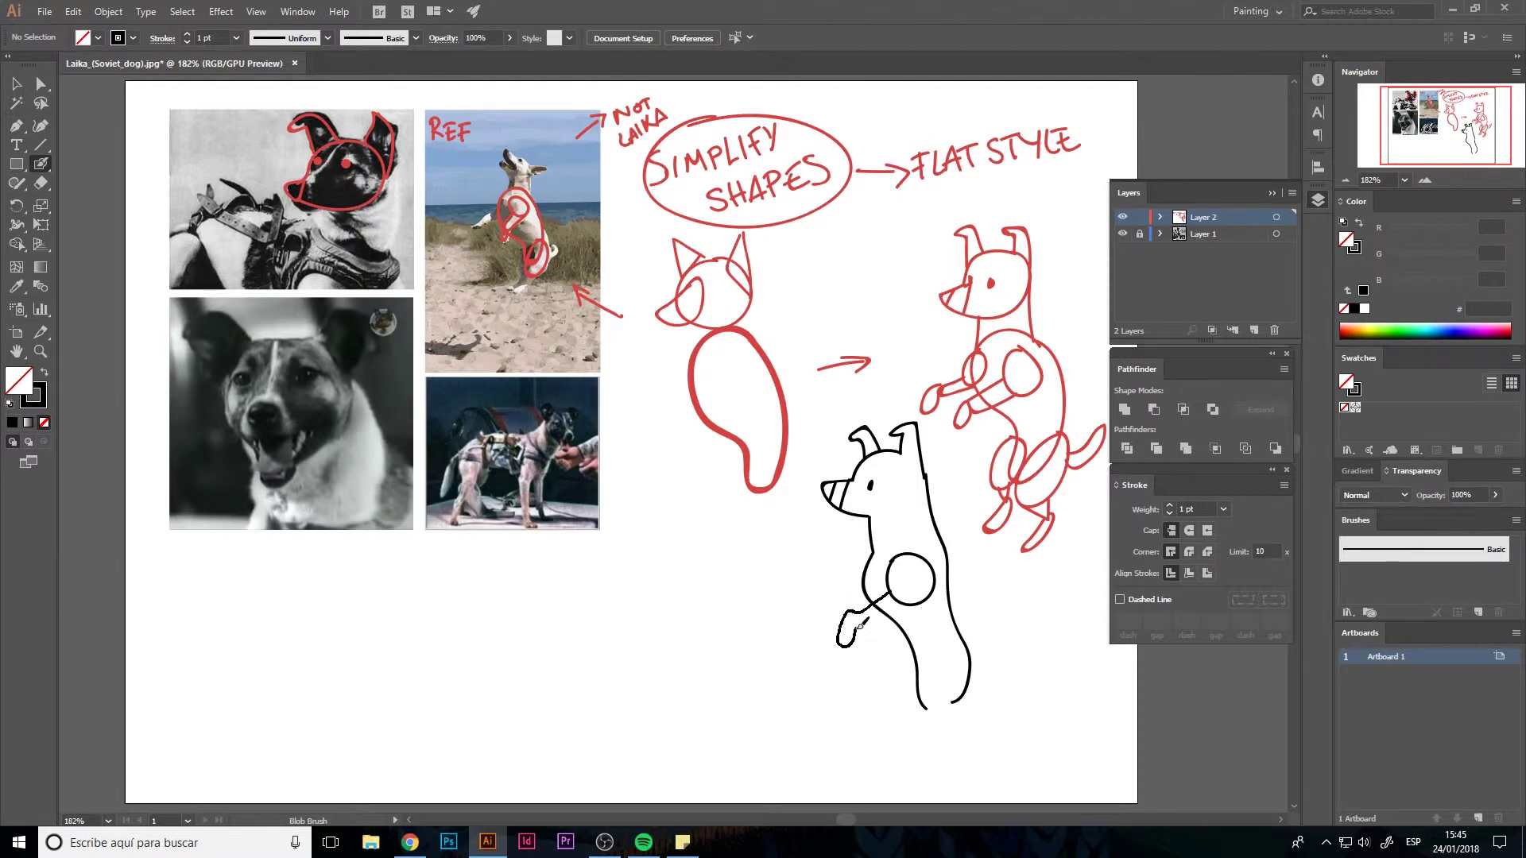
pyautogui.hotkey('ctrl', 'z')
pyautogui.moveTo(846, 611)
pyautogui.mouseDown()
pyautogui.moveTo(914, 602)
pyautogui.moveTo(839, 638)
pyautogui.moveTo(847, 627)
pyautogui.mouseUp()
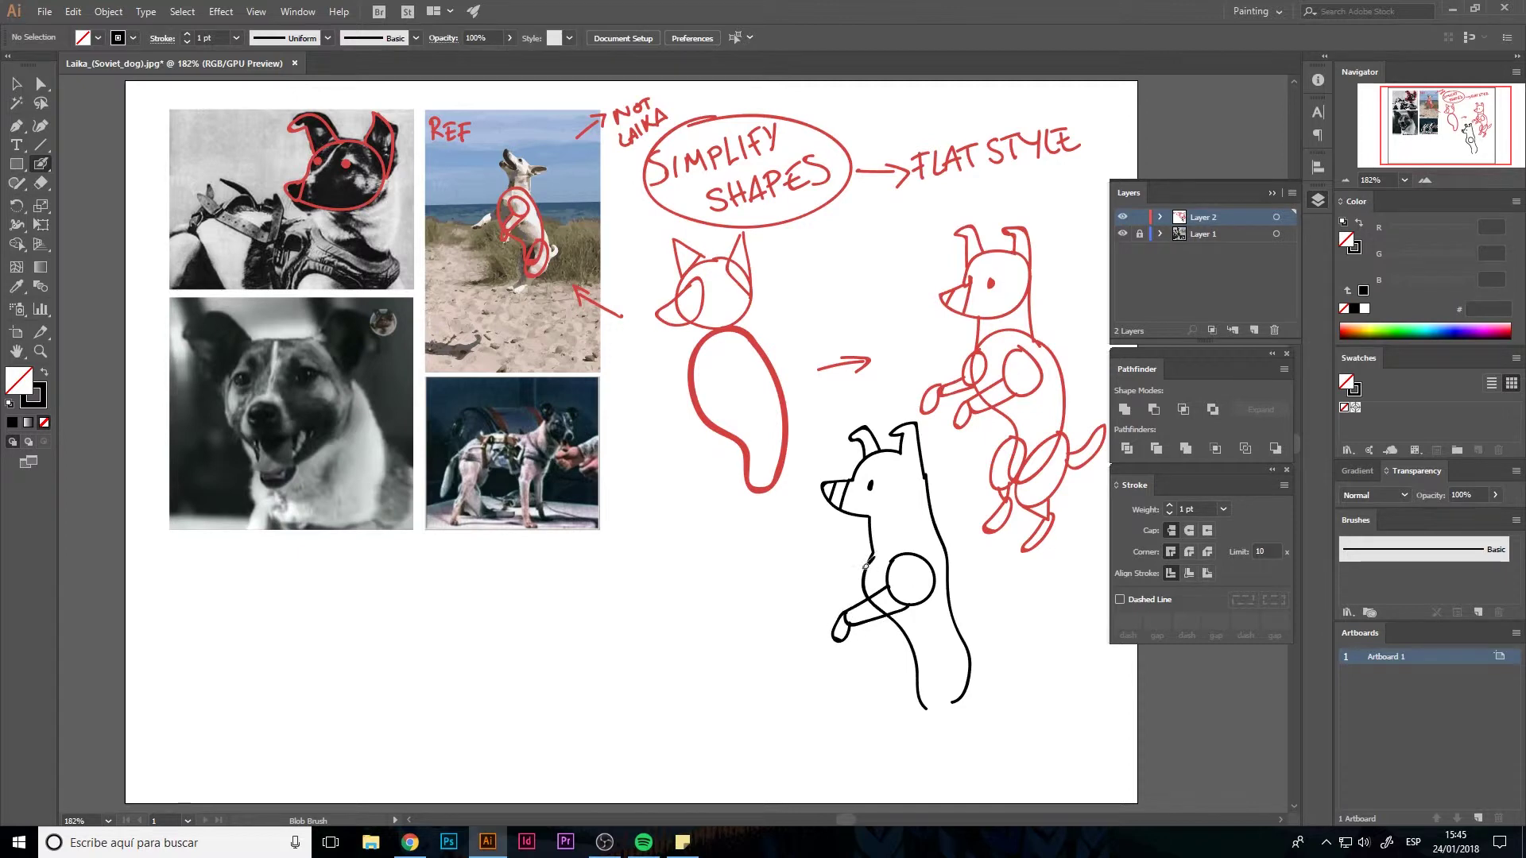
pyautogui.moveTo(861, 560); pyautogui.dragTo(827, 583)
pyautogui.moveTo(966, 649)
pyautogui.mouseDown()
pyautogui.moveTo(1027, 640)
pyautogui.moveTo(914, 725)
pyautogui.mouseUp()
pyautogui.moveTo(970, 671)
pyautogui.mouseDown()
pyautogui.moveTo(916, 724)
pyautogui.moveTo(951, 733)
pyautogui.mouseUp()
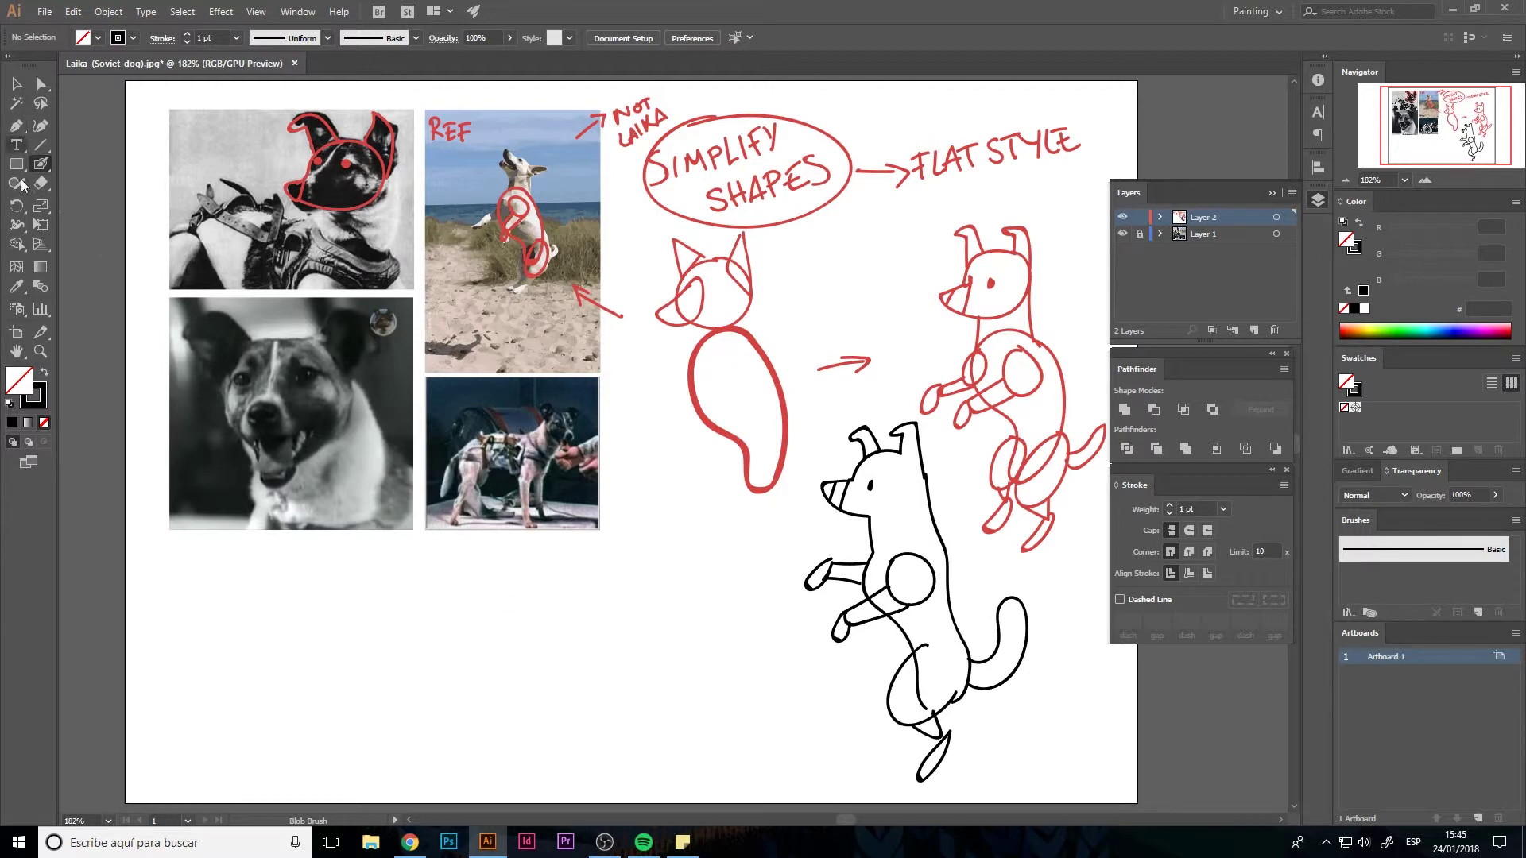
# Hand-letter 'PEN TOOL' with an S-curve beside it, and 'RECTANGLE' beneath it
pyautogui.moveTo(526, 603)
pyautogui.mouseDown()
pyautogui.moveTo(533, 632)
pyautogui.moveTo(537, 618)
pyautogui.mouseUp()
pyautogui.moveTo(560, 599)
pyautogui.mouseDown()
pyautogui.moveTo(561, 622)
pyautogui.moveTo(605, 586)
pyautogui.mouseUp()
pyautogui.moveTo(596, 589)
pyautogui.mouseDown()
pyautogui.moveTo(593, 610)
pyautogui.moveTo(613, 587)
pyautogui.mouseUp()
pyautogui.moveTo(632, 580); pyautogui.dragTo(658, 588)
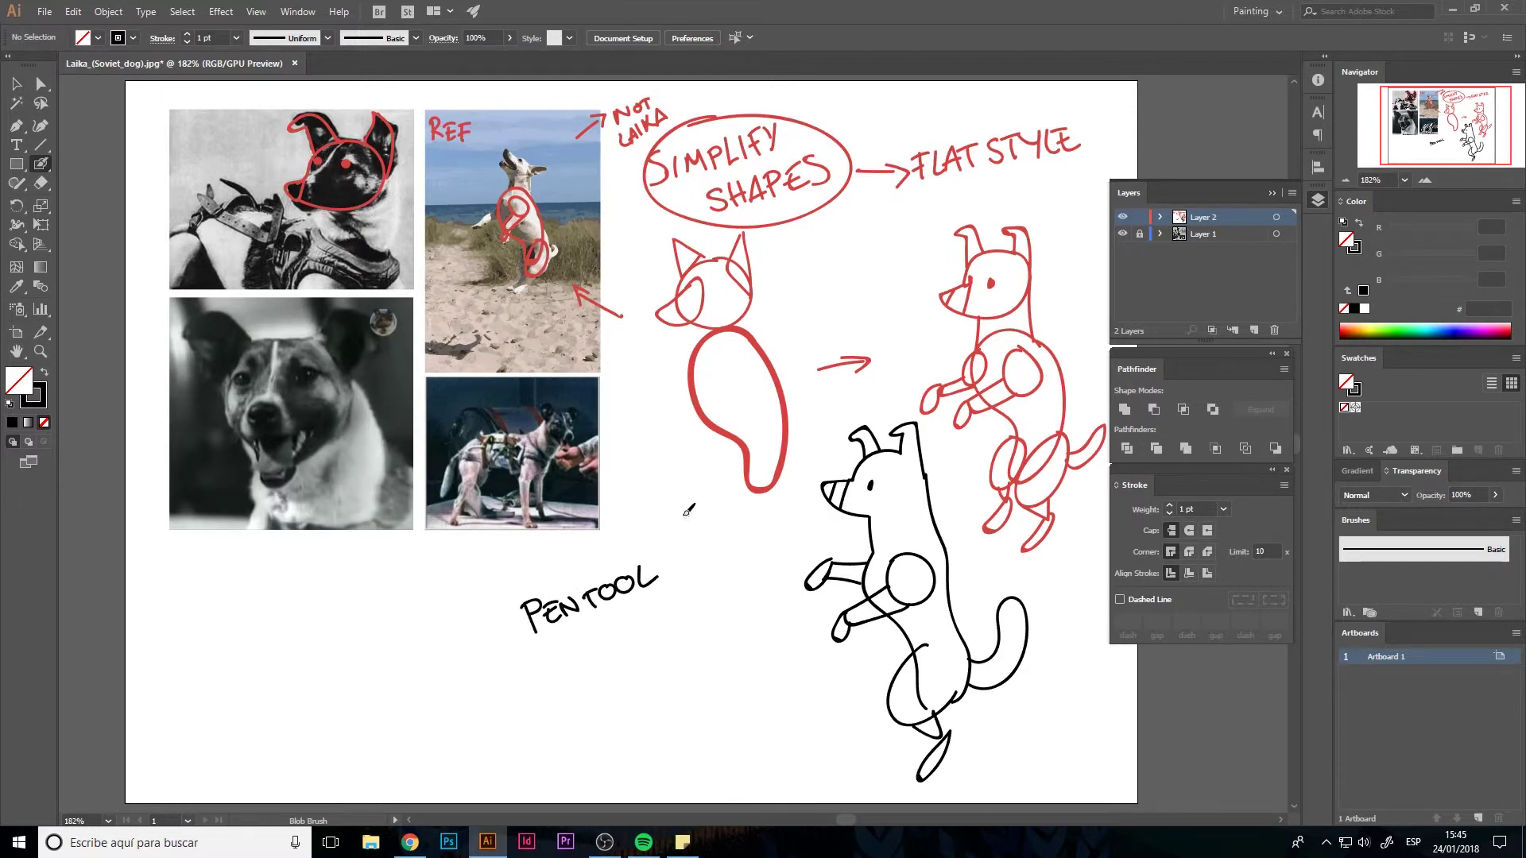
pyautogui.moveTo(689, 513); pyautogui.dragTo(681, 629)
pyautogui.moveTo(534, 690)
pyautogui.mouseDown()
pyautogui.moveTo(592, 709)
pyautogui.moveTo(612, 682)
pyautogui.moveTo(703, 677)
pyautogui.mouseUp()
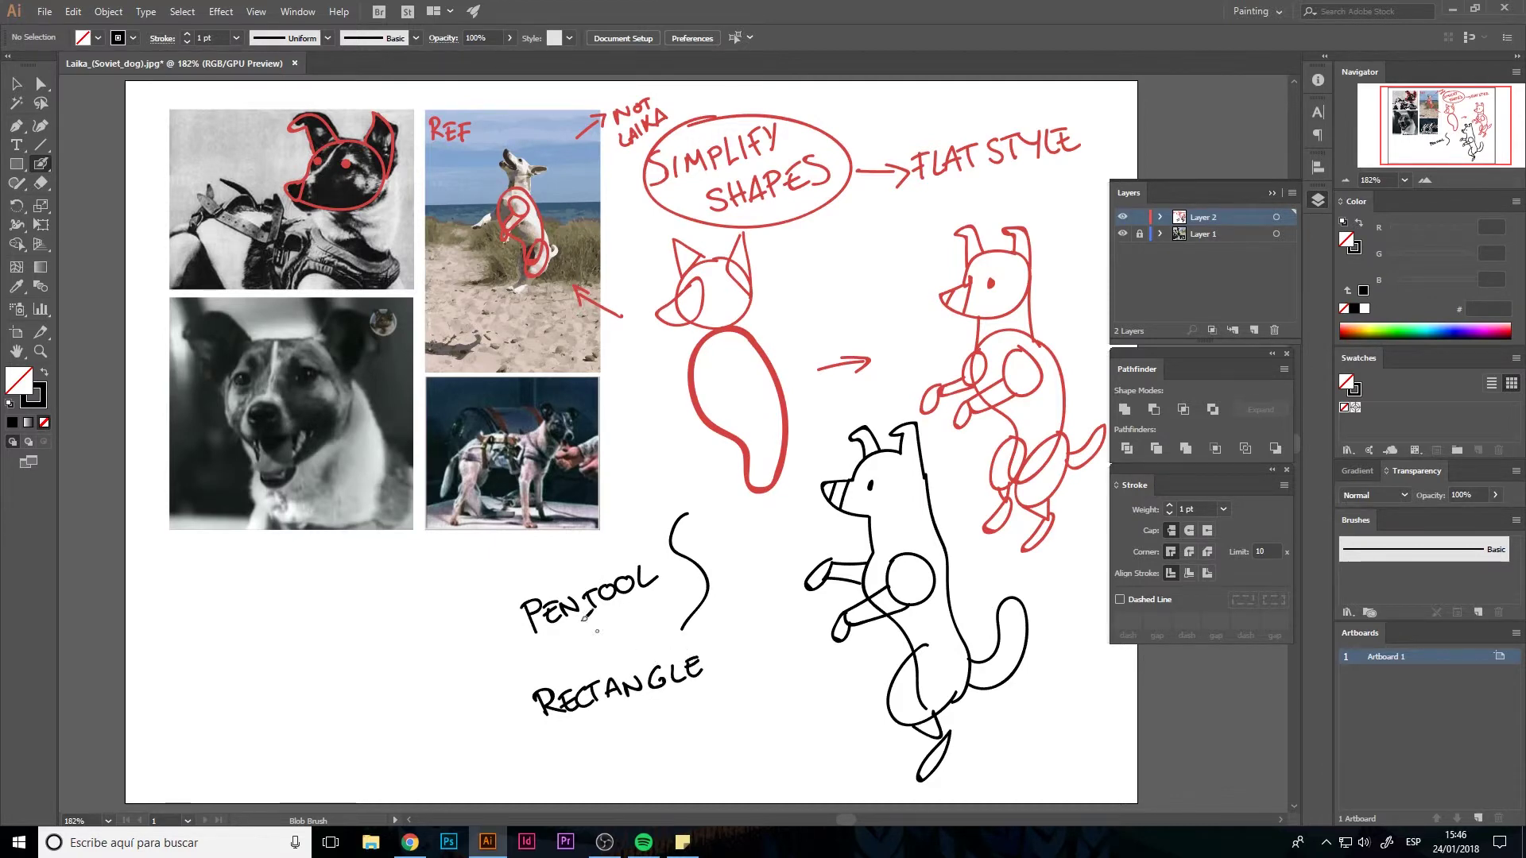
pyautogui.press('l')
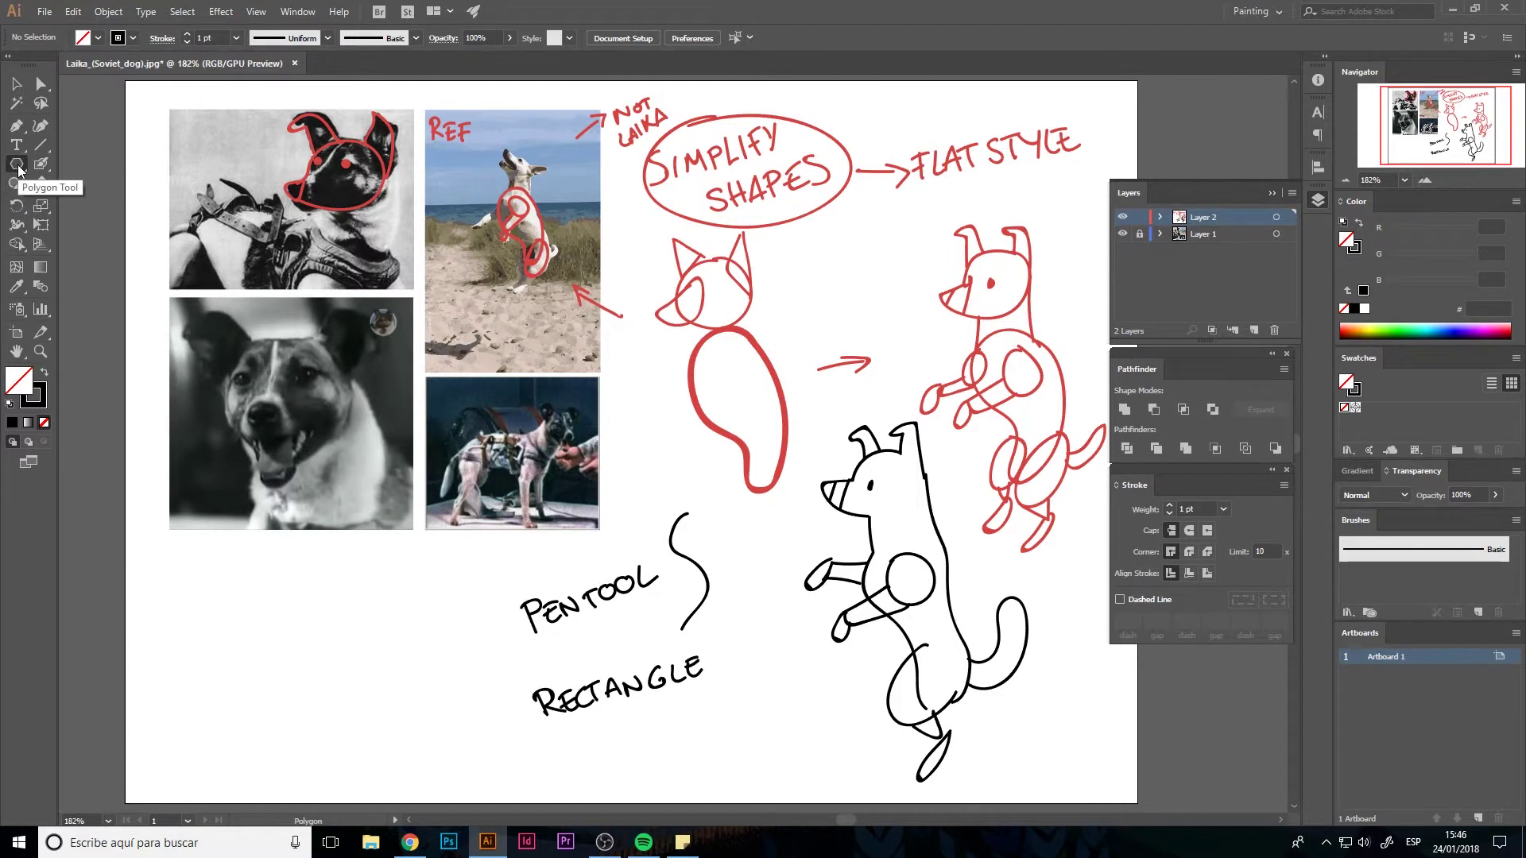
# Draw a small circle below RECTANGLE with the Ellipse tool and hand-write ELLIPSE beside it
pyautogui.keyDown('alt'); pyautogui.click(19, 169); pyautogui.keyUp('alt')
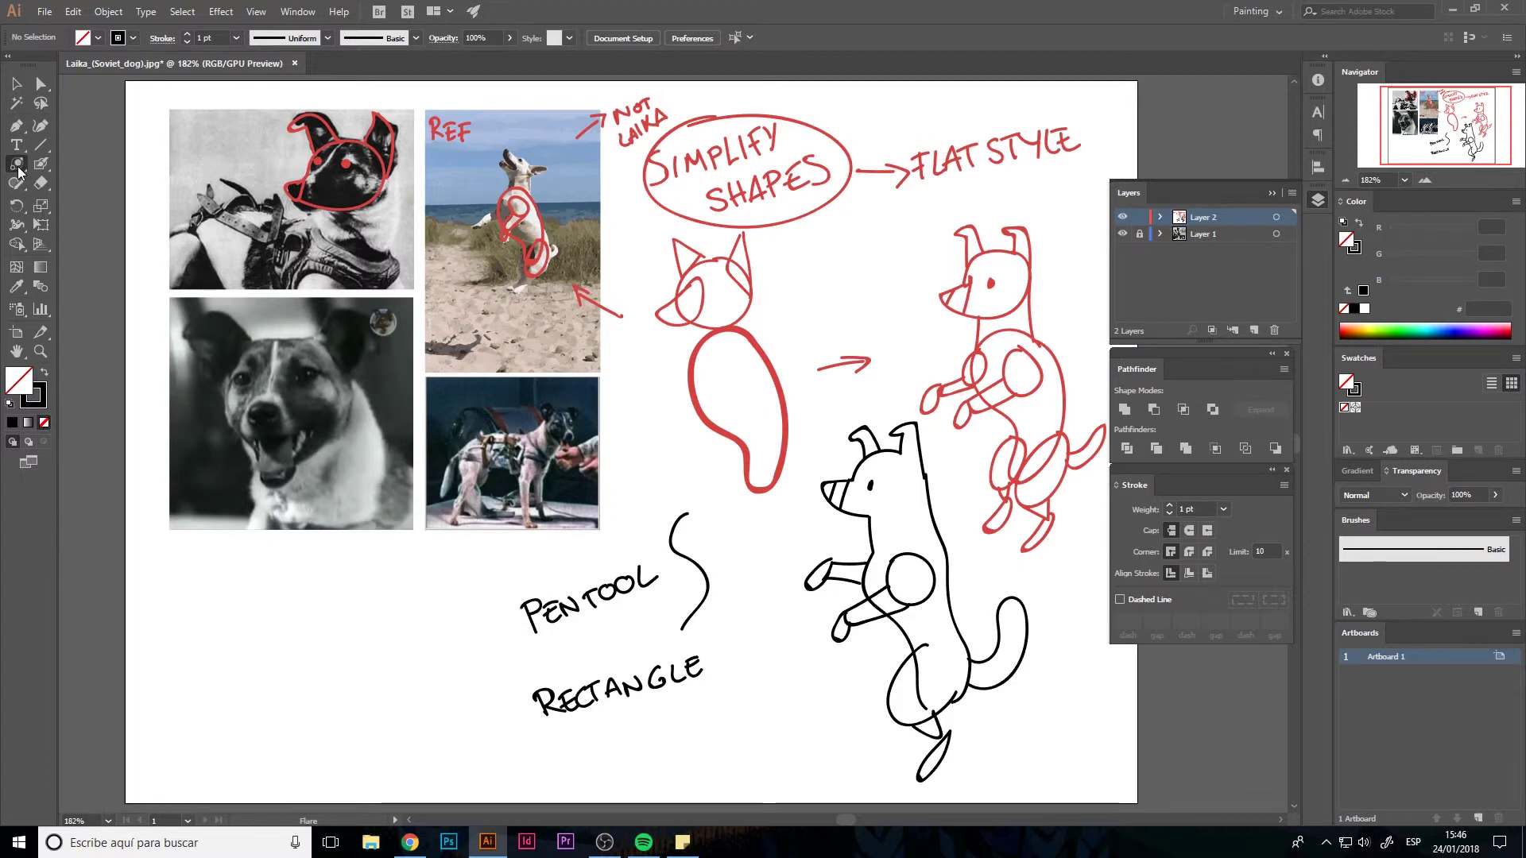
pyautogui.keyDown('alt'); pyautogui.click(19, 169); pyautogui.keyUp('alt')
pyautogui.keyDown('alt'); pyautogui.click(19, 169); pyautogui.keyUp('alt')
pyautogui.keyDown('alt'); pyautogui.click(19, 170); pyautogui.keyUp('alt')
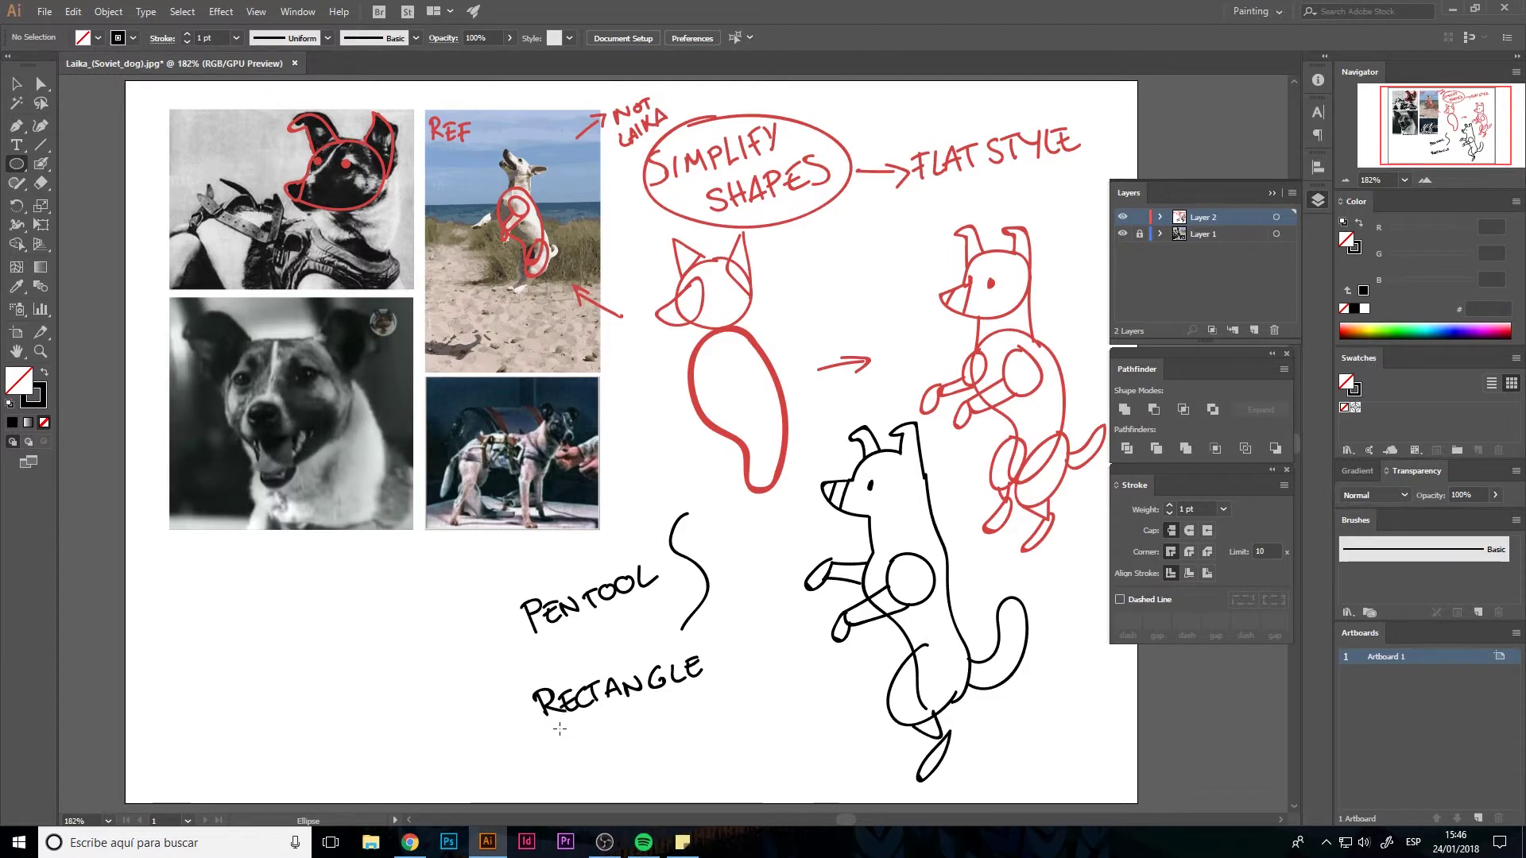
pyautogui.moveTo(564, 753); pyautogui.dragTo(580, 749)
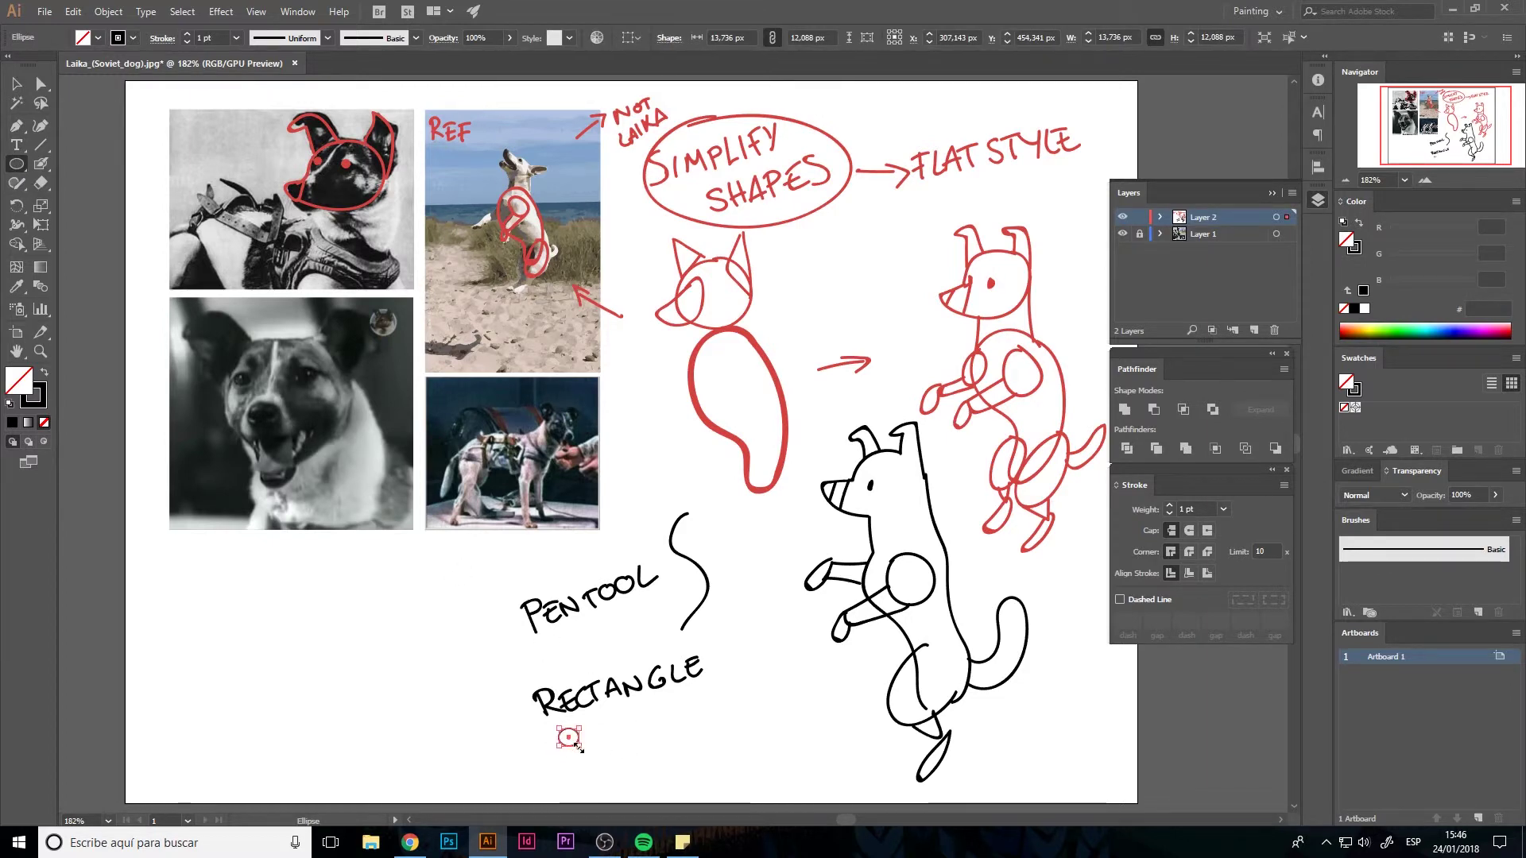
pyautogui.hotkey('shift', 'b')
pyautogui.moveTo(591, 728)
pyautogui.mouseDown()
pyautogui.moveTo(611, 742)
pyautogui.moveTo(608, 714)
pyautogui.mouseUp()
pyautogui.moveTo(592, 733); pyautogui.dragTo(635, 740)
pyautogui.moveTo(636, 719)
pyautogui.mouseDown()
pyautogui.moveTo(645, 707)
pyautogui.moveTo(661, 737)
pyautogui.moveTo(680, 735)
pyautogui.moveTo(684, 700)
pyautogui.mouseUp()
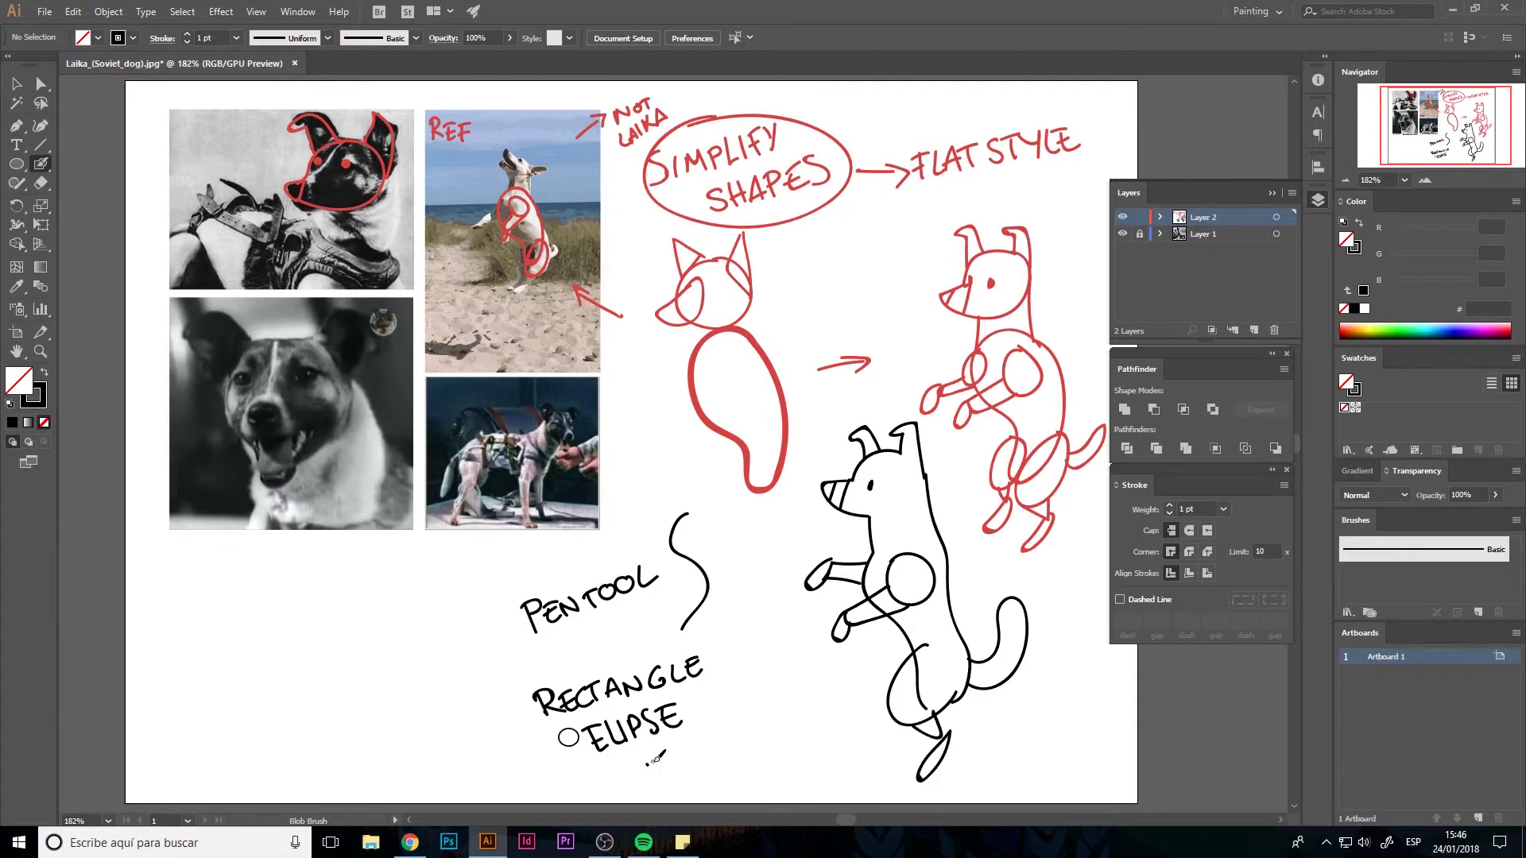
# Write ETC below ELLIPSE and the shortcut notes (M), (L) and (P) beside the labels
pyautogui.moveTo(647, 761); pyautogui.dragTo(675, 747)
pyautogui.moveTo(668, 749)
pyautogui.mouseDown()
pyautogui.moveTo(666, 767)
pyautogui.moveTo(690, 764)
pyautogui.mouseUp()
pyautogui.moveTo(733, 639)
pyautogui.mouseDown()
pyautogui.moveTo(727, 666)
pyautogui.moveTo(752, 634)
pyautogui.moveTo(778, 658)
pyautogui.moveTo(714, 714)
pyautogui.mouseUp()
pyautogui.moveTo(736, 685); pyautogui.dragTo(765, 711)
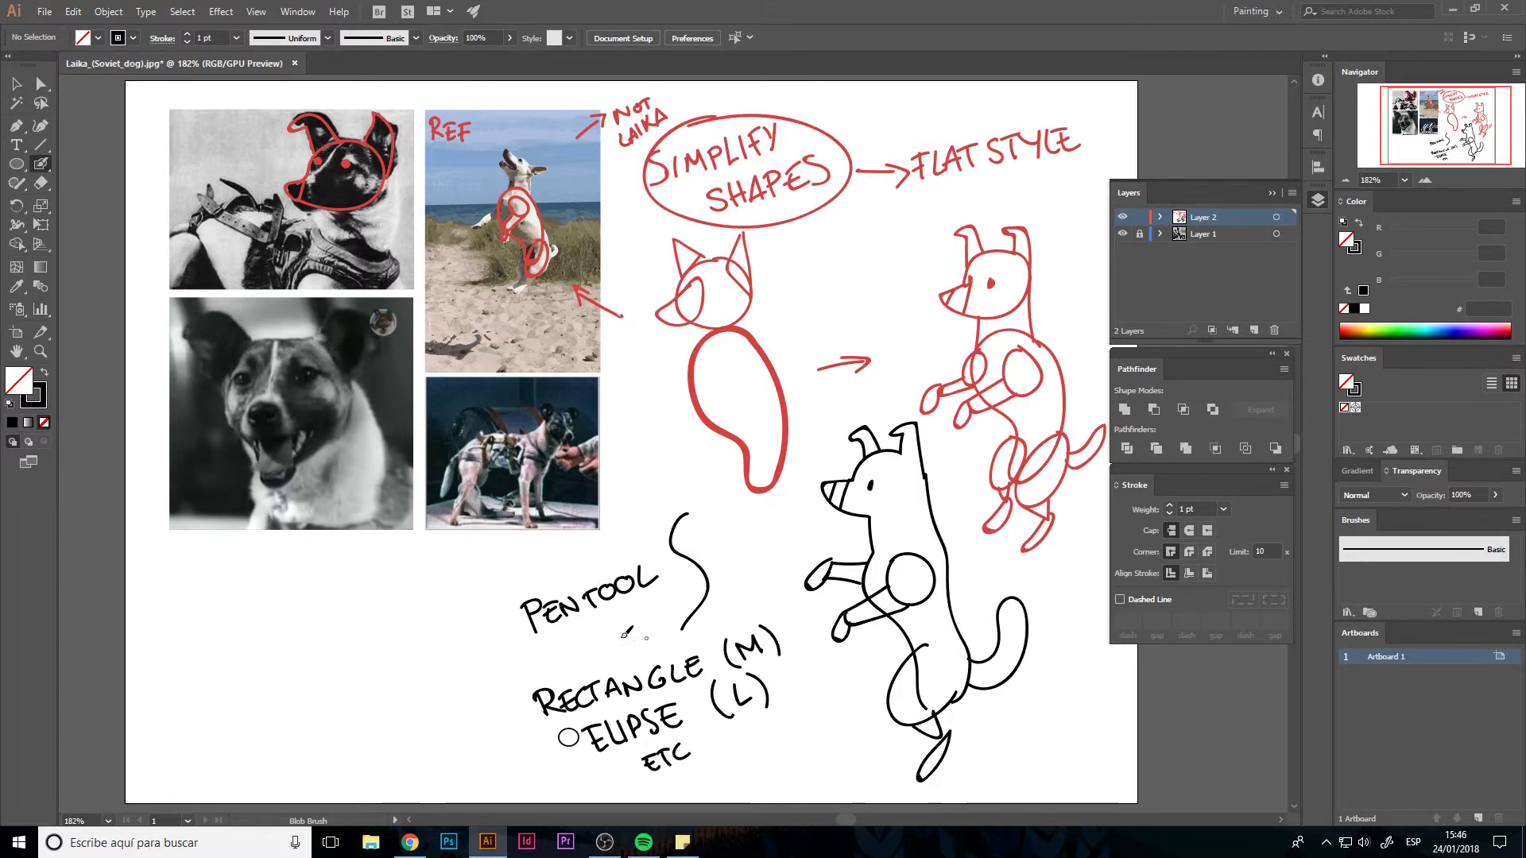
pyautogui.moveTo(484, 613)
pyautogui.mouseDown()
pyautogui.moveTo(479, 658)
pyautogui.moveTo(501, 636)
pyautogui.mouseUp()
pyautogui.moveTo(506, 629)
pyautogui.mouseDown()
pyautogui.moveTo(516, 621)
pyautogui.moveTo(509, 650)
pyautogui.mouseUp()
pyautogui.hotkey('ctrl', 'z')
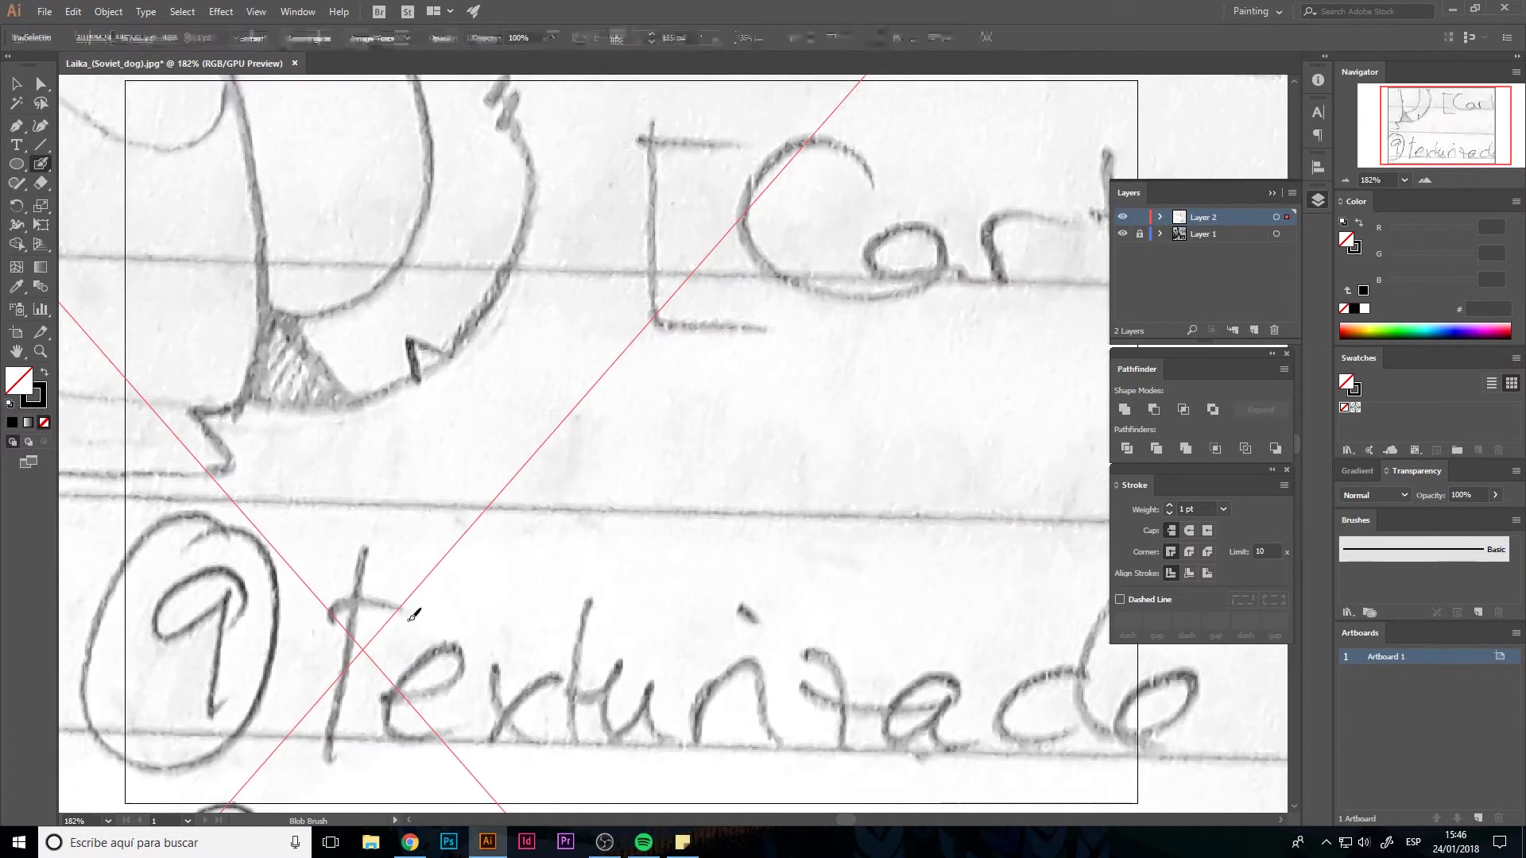
# Place the scanned pencil sketch, shrink it and move it onto the artboard
pyautogui.click(366, 652)
pyautogui.hotkey('ctrl', '-')
pyautogui.hotkey('ctrl', '-')
pyautogui.hotkey('ctrl', '-')
pyautogui.hotkey('ctrl', '-')
pyautogui.hotkey('ctrl', '-')
pyautogui.hotkey('ctrl', '-')
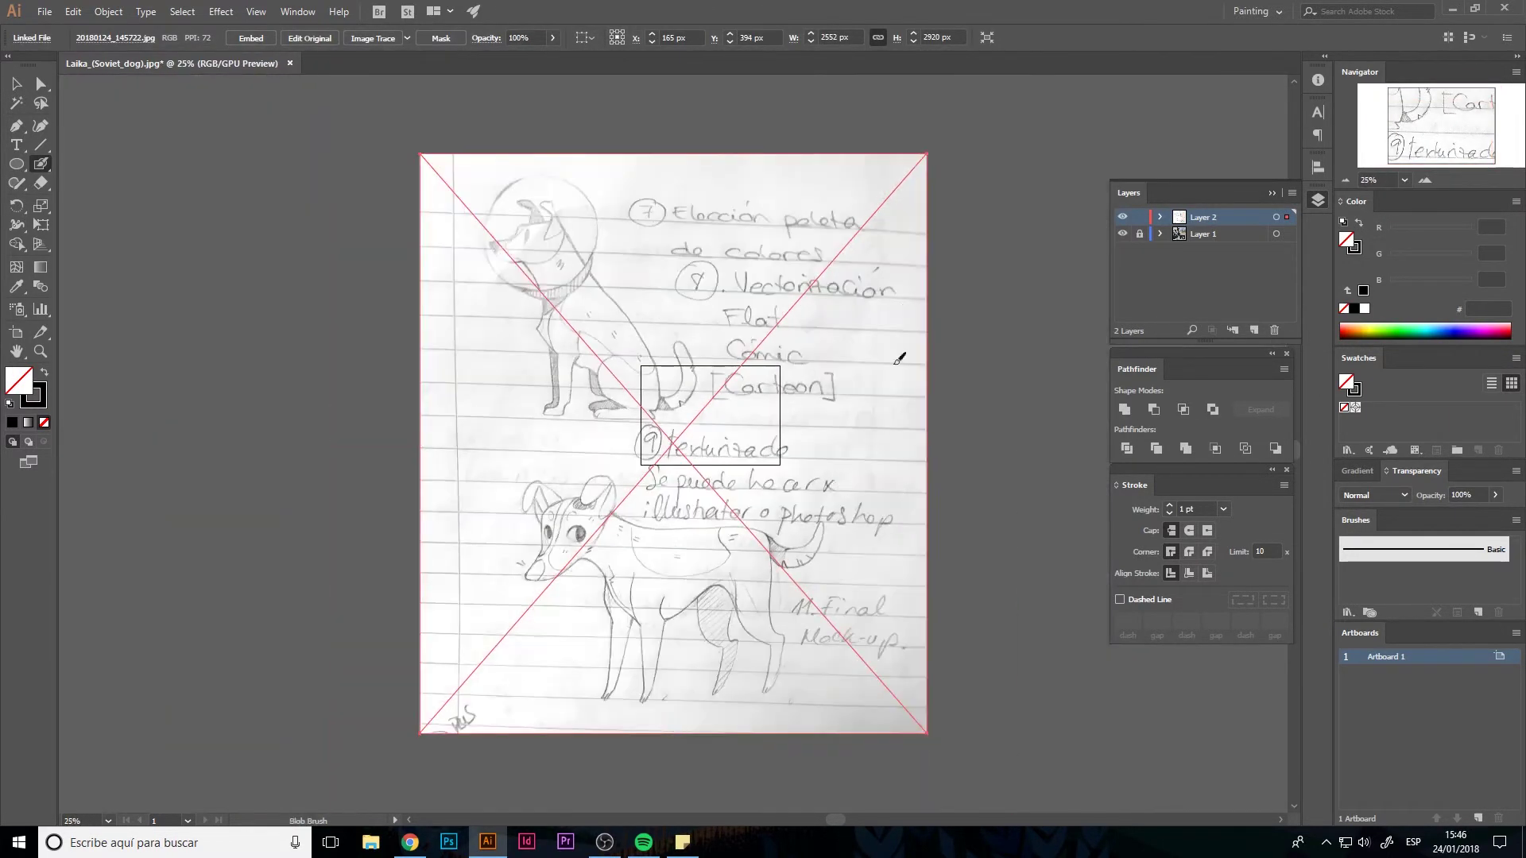
pyautogui.press('v')
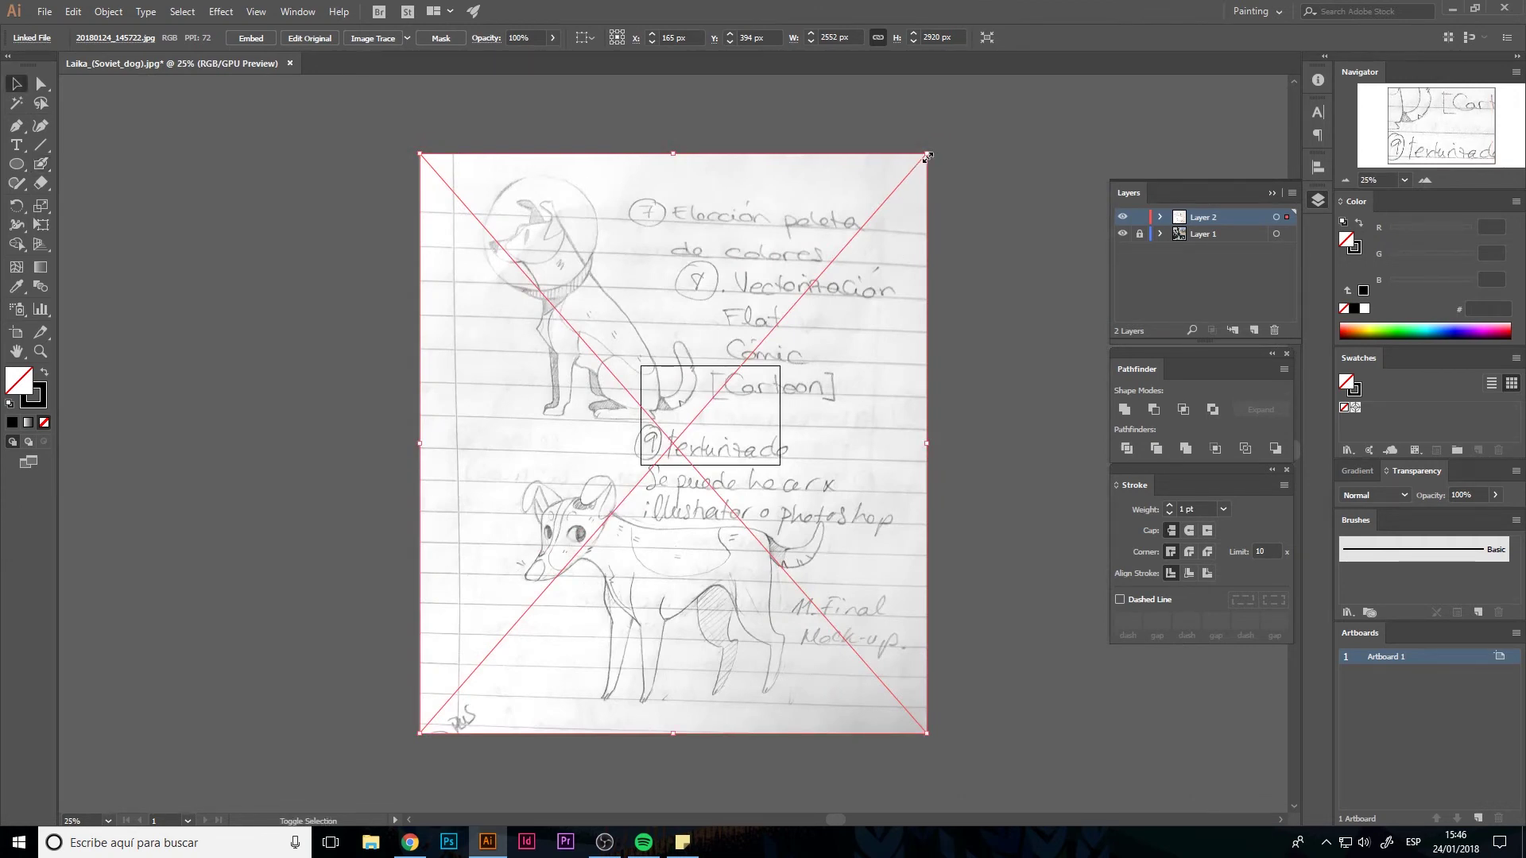
pyautogui.moveTo(926, 152); pyautogui.dragTo(562, 570)
pyautogui.moveTo(506, 662); pyautogui.dragTo(717, 453)
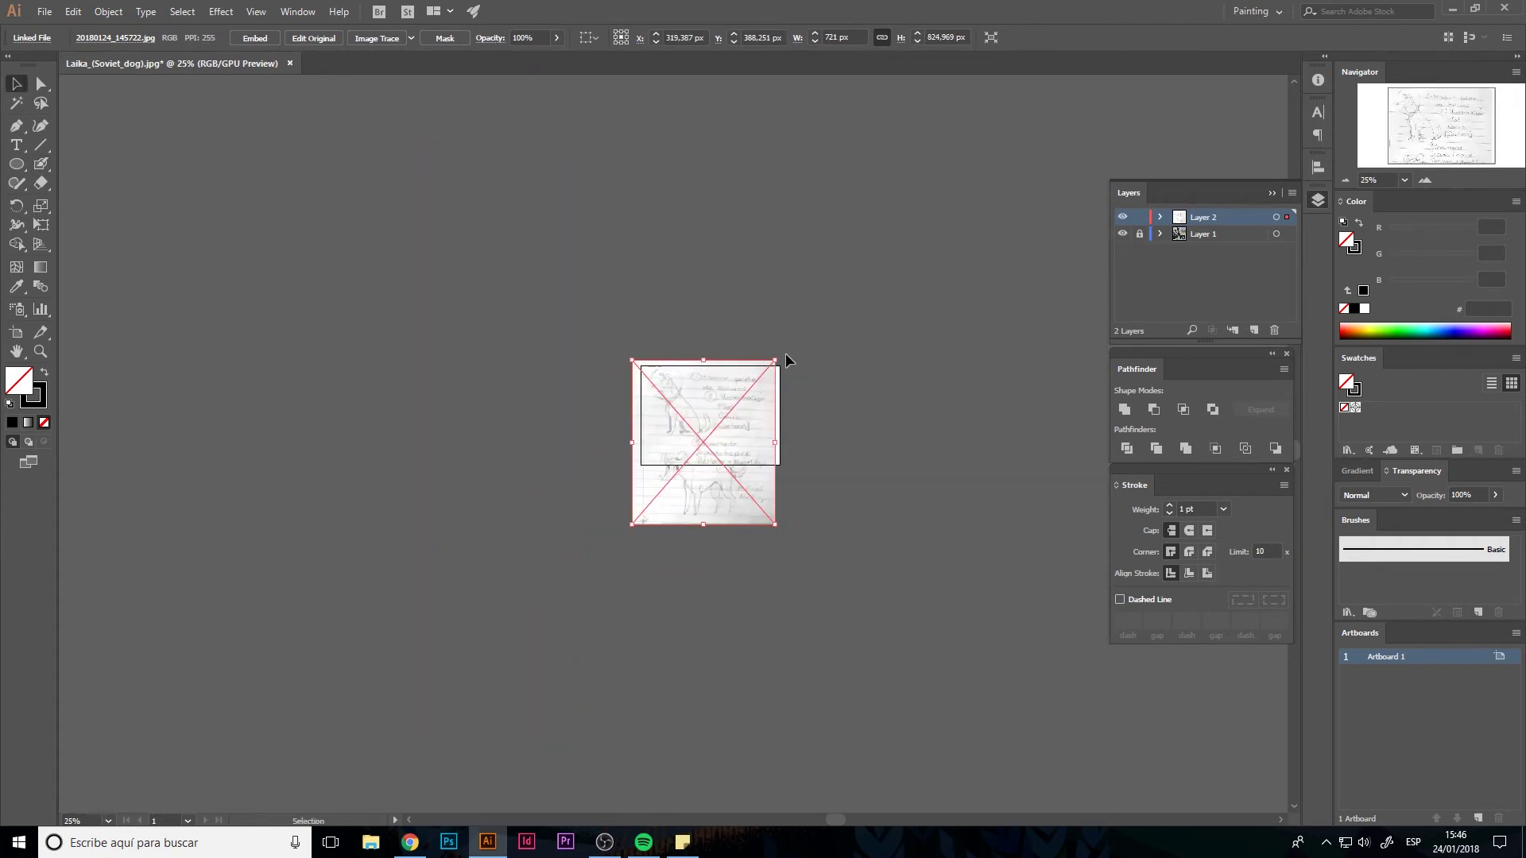
pyautogui.moveTo(784, 358)
pyautogui.mouseDown()
pyautogui.moveTo(647, 472)
pyautogui.moveTo(645, 537)
pyautogui.mouseUp()
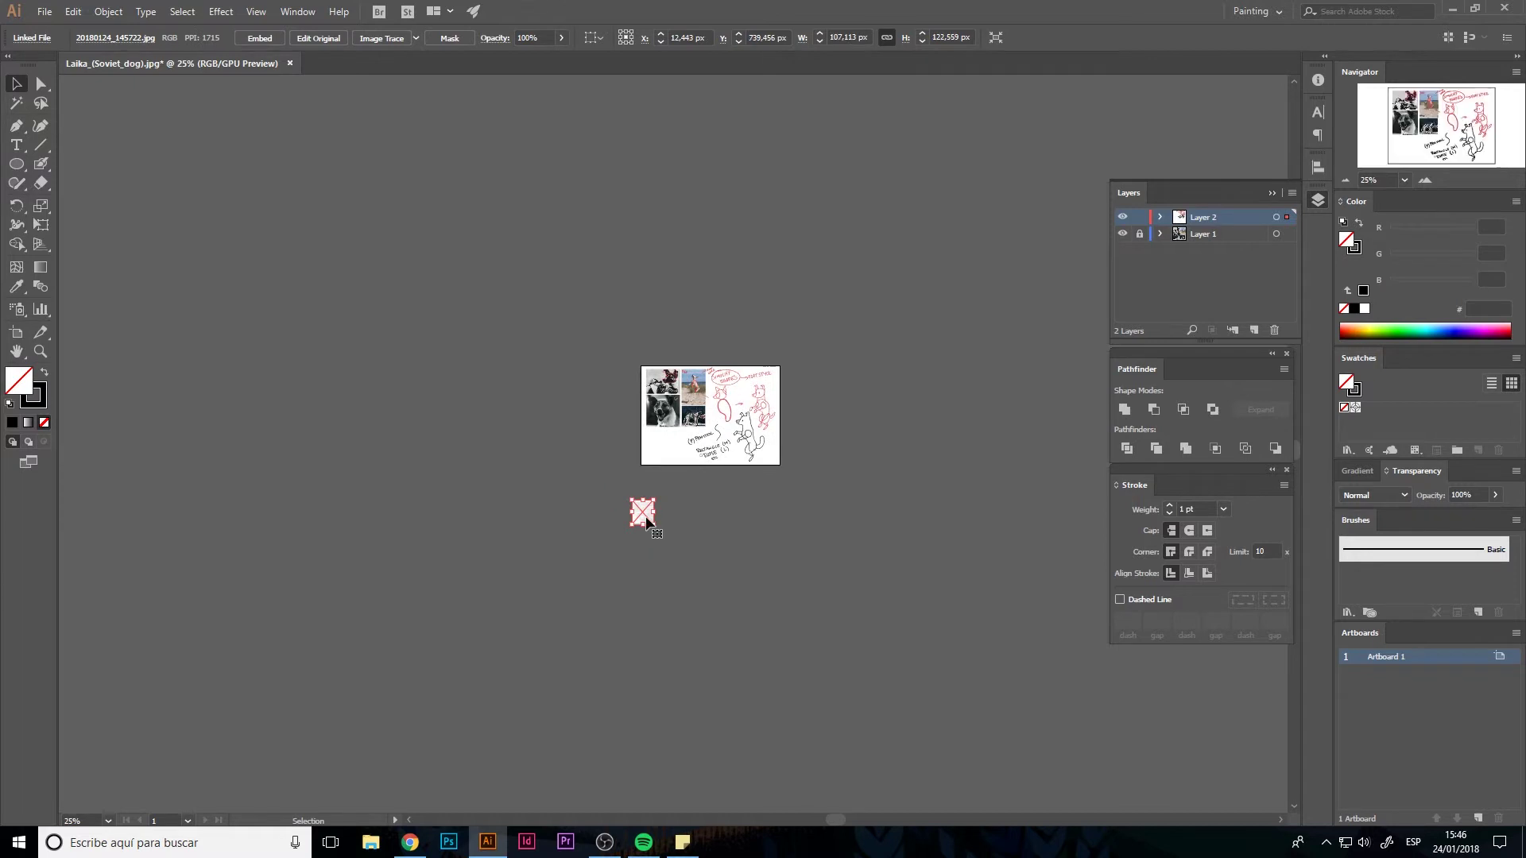
pyautogui.doubleClick(16, 351)
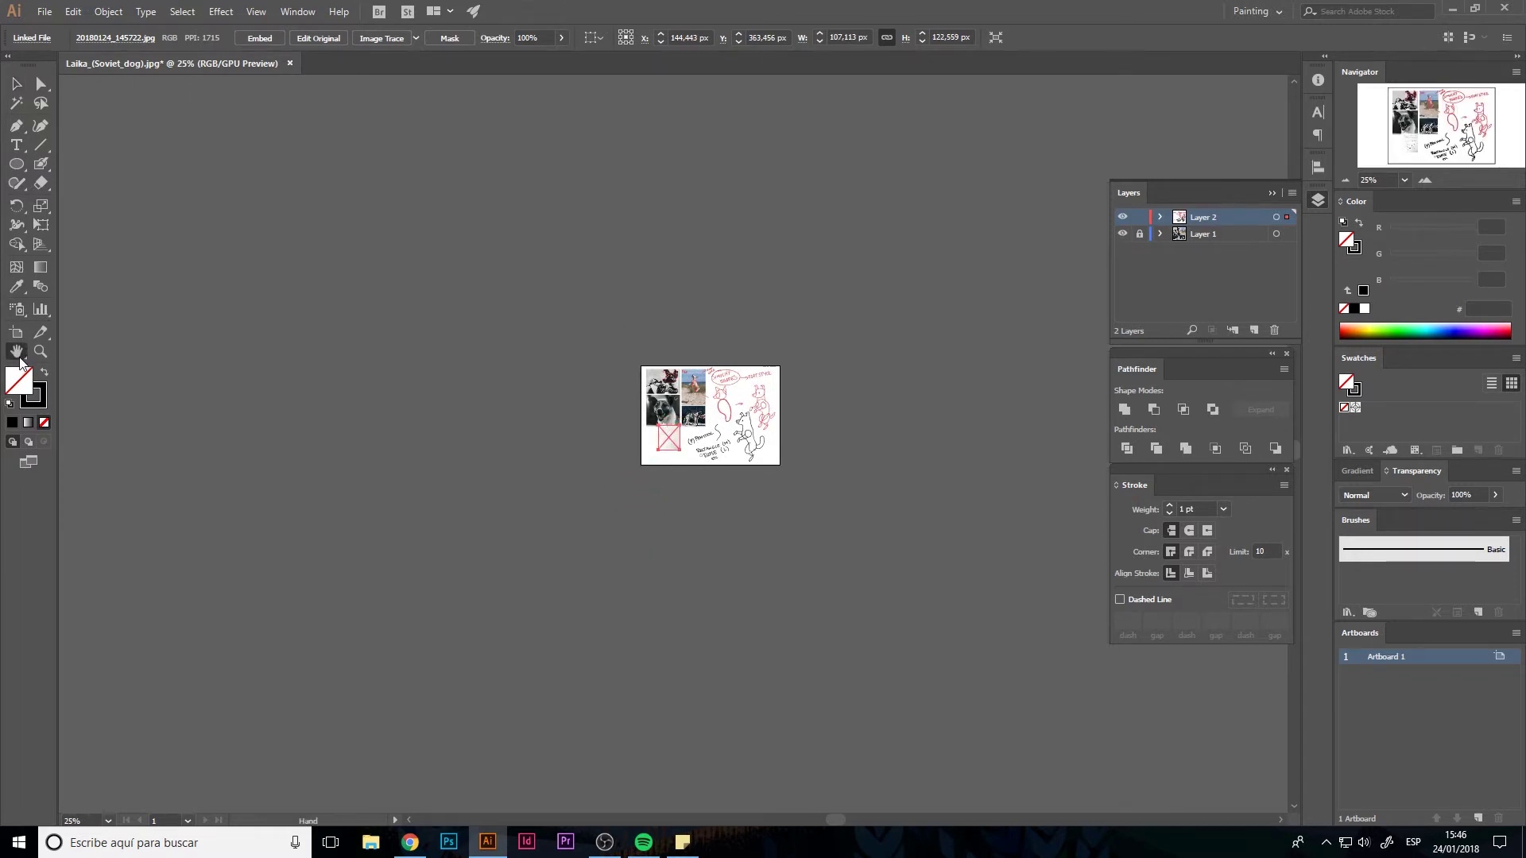
# Embed the sketch image, then enlarge it over the lower-left of the artboard
pyautogui.click(252, 38)
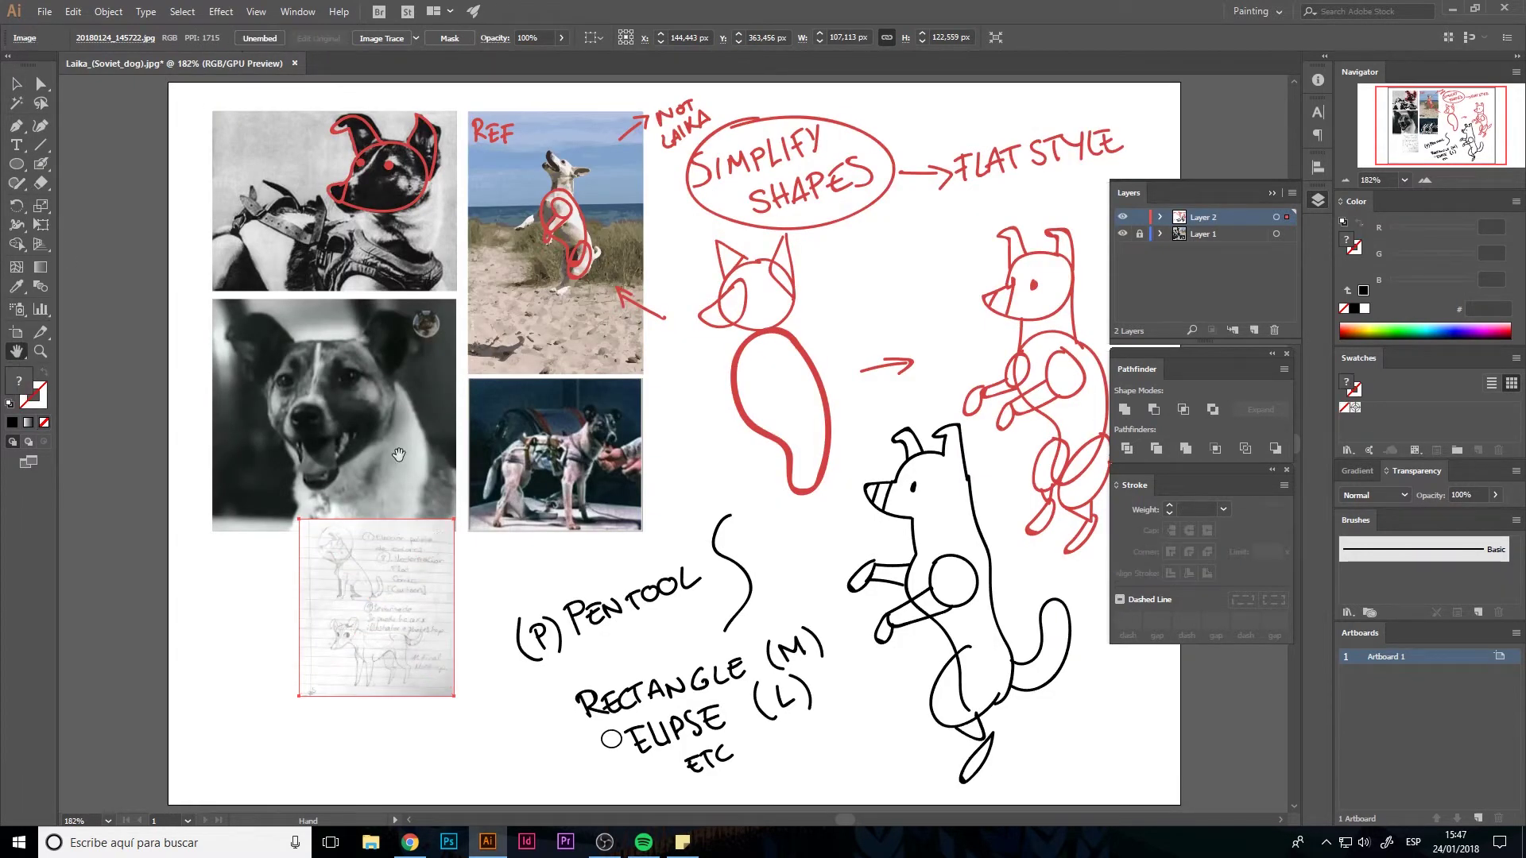
pyautogui.press('v')
pyautogui.moveTo(454, 520); pyautogui.dragTo(722, 211)
pyautogui.moveTo(510, 469)
pyautogui.mouseDown()
pyautogui.moveTo(412, 520)
pyautogui.moveTo(417, 539)
pyautogui.mouseUp()
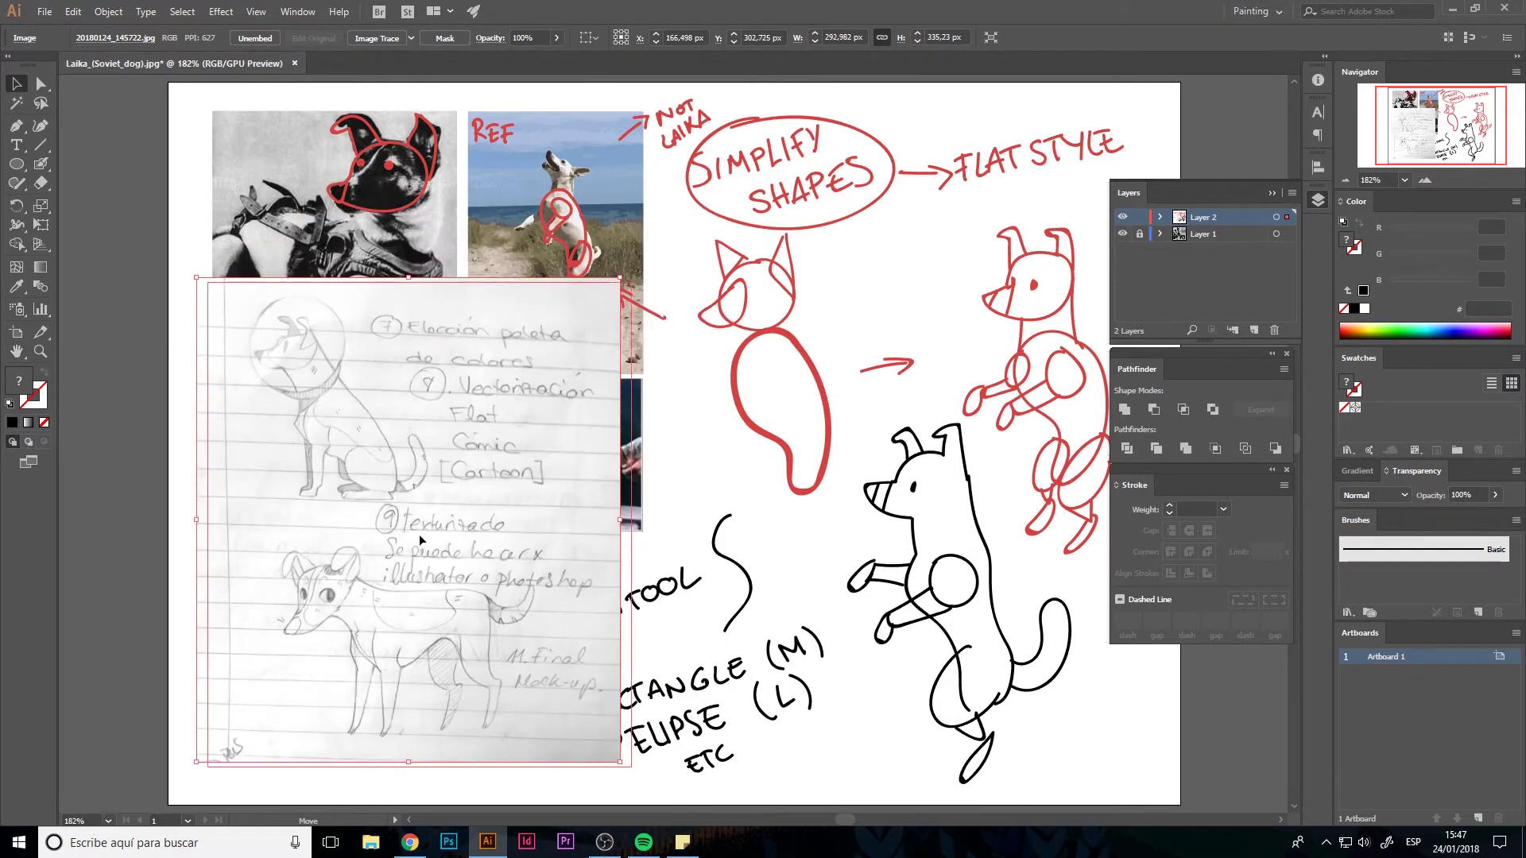
pyautogui.click(651, 541)
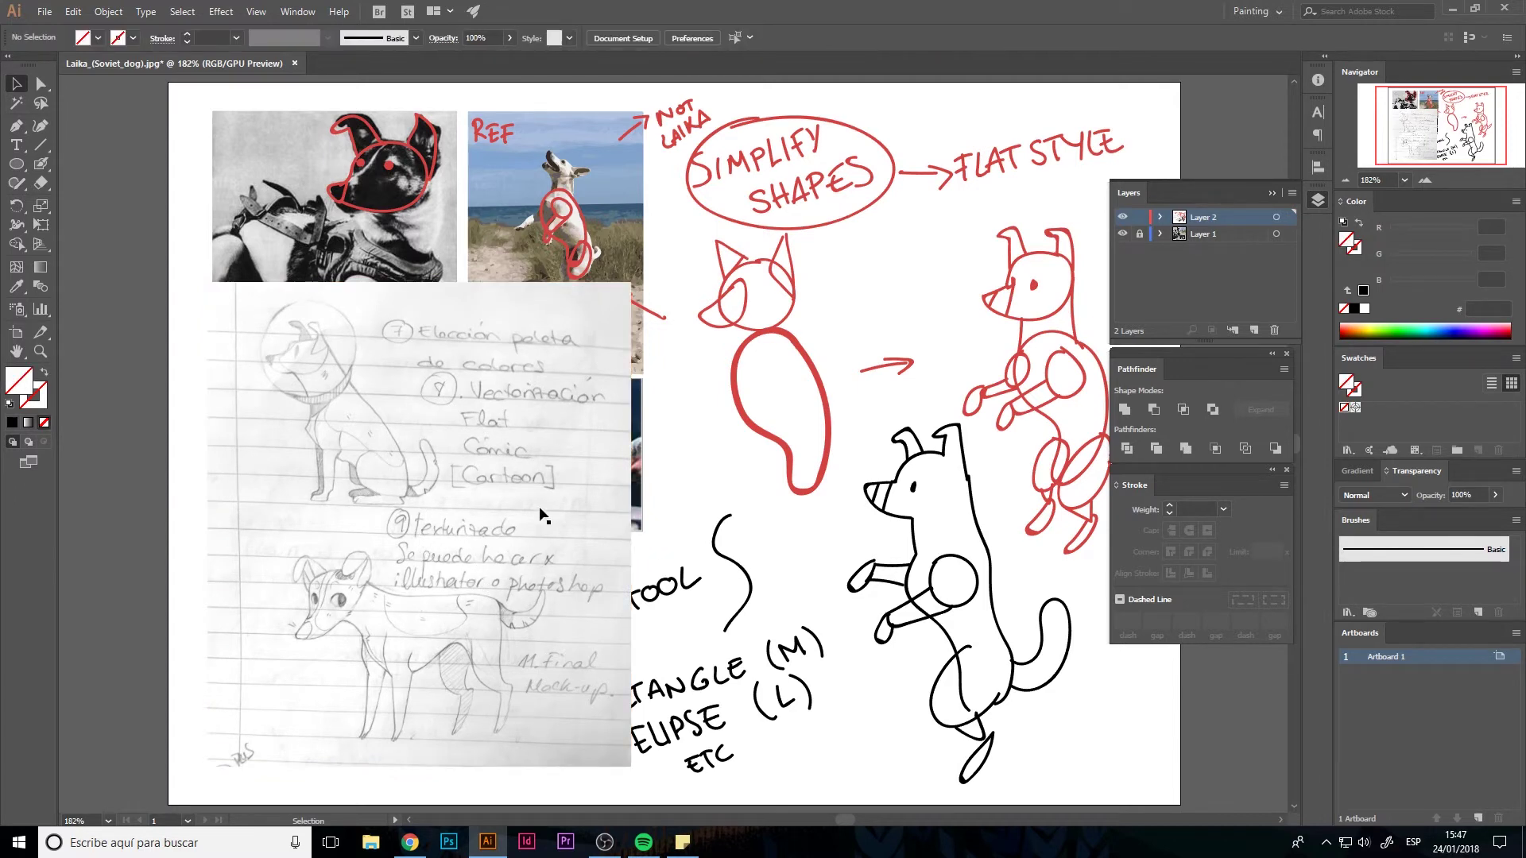
# With a red Blob Brush, circle the top sketched dog's head and outline its body
pyautogui.hotkey('shift', 'b')
pyautogui.click(1348, 328)
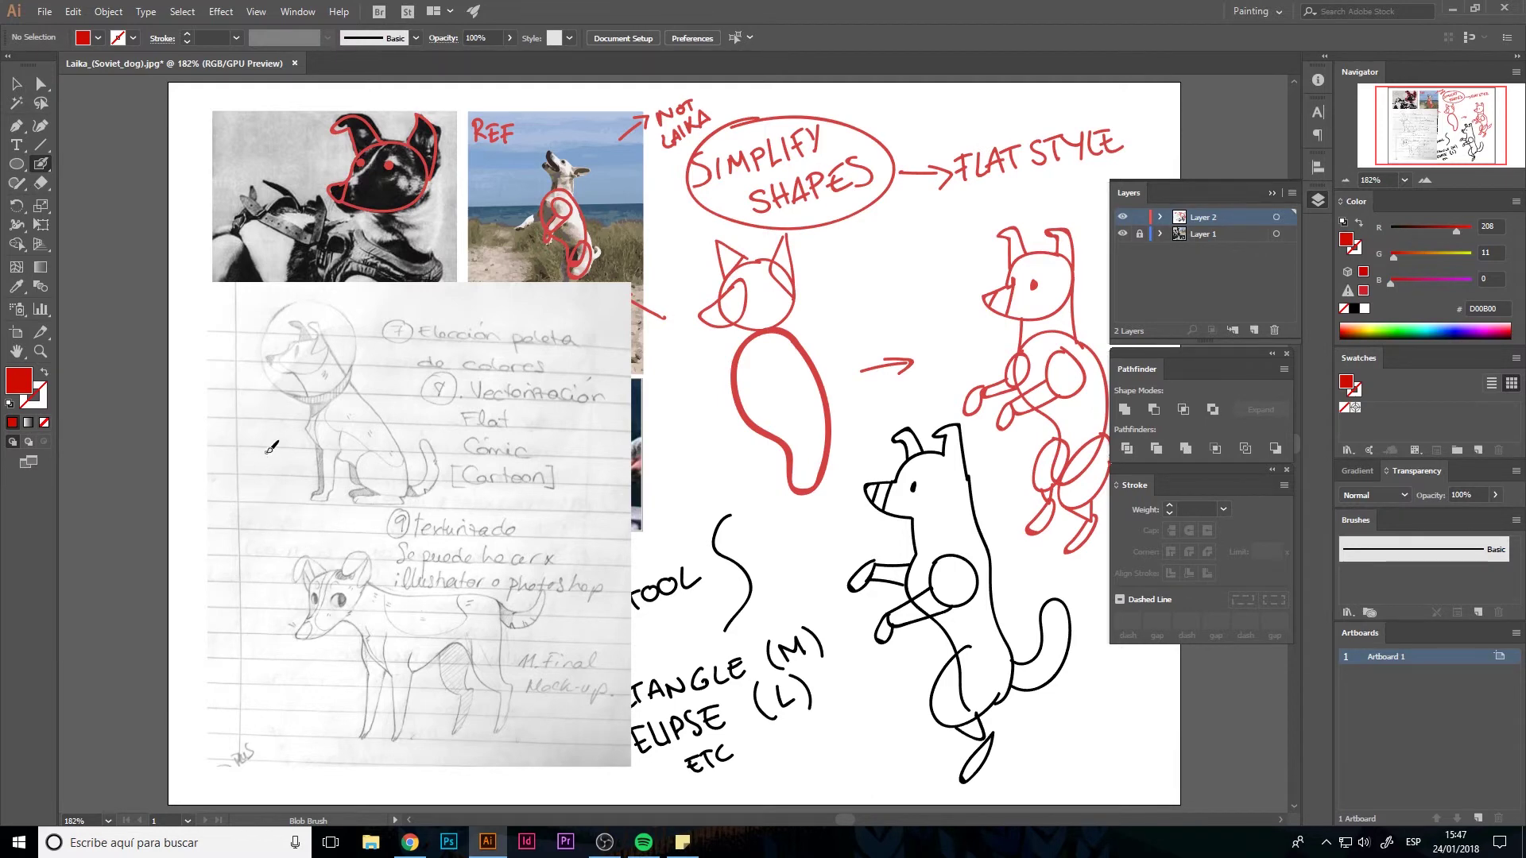
pyautogui.moveTo(303, 348)
pyautogui.mouseDown()
pyautogui.moveTo(289, 370)
pyautogui.moveTo(330, 369)
pyautogui.moveTo(307, 338)
pyautogui.moveTo(279, 367)
pyautogui.moveTo(314, 410)
pyautogui.moveTo(345, 373)
pyautogui.mouseUp()
pyautogui.hotkey('shift', 'x')
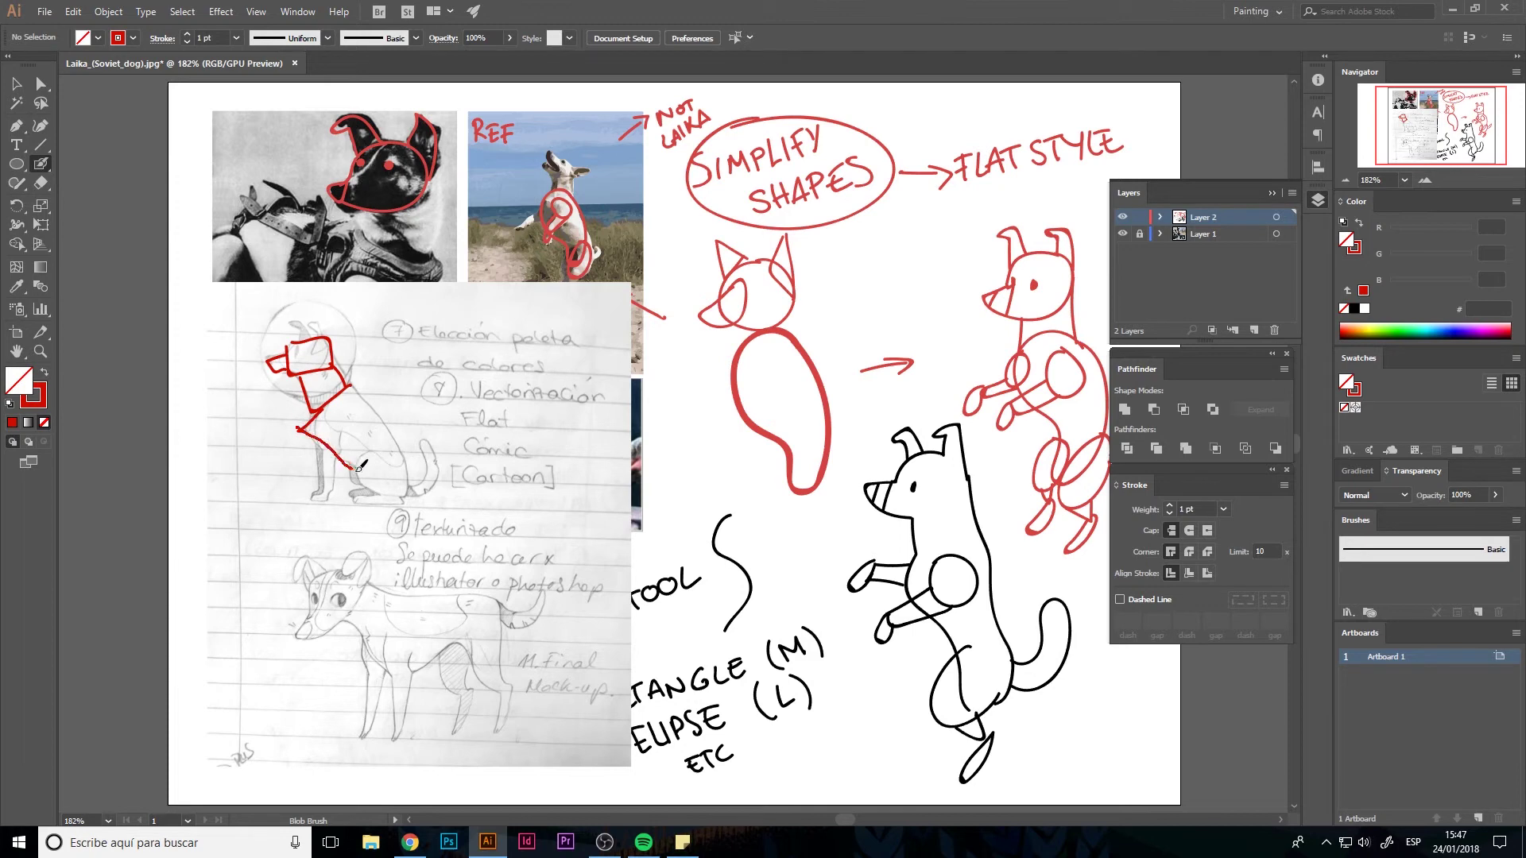
pyautogui.moveTo(300, 430); pyautogui.dragTo(400, 495)
pyautogui.moveTo(350, 388); pyautogui.dragTo(399, 491)
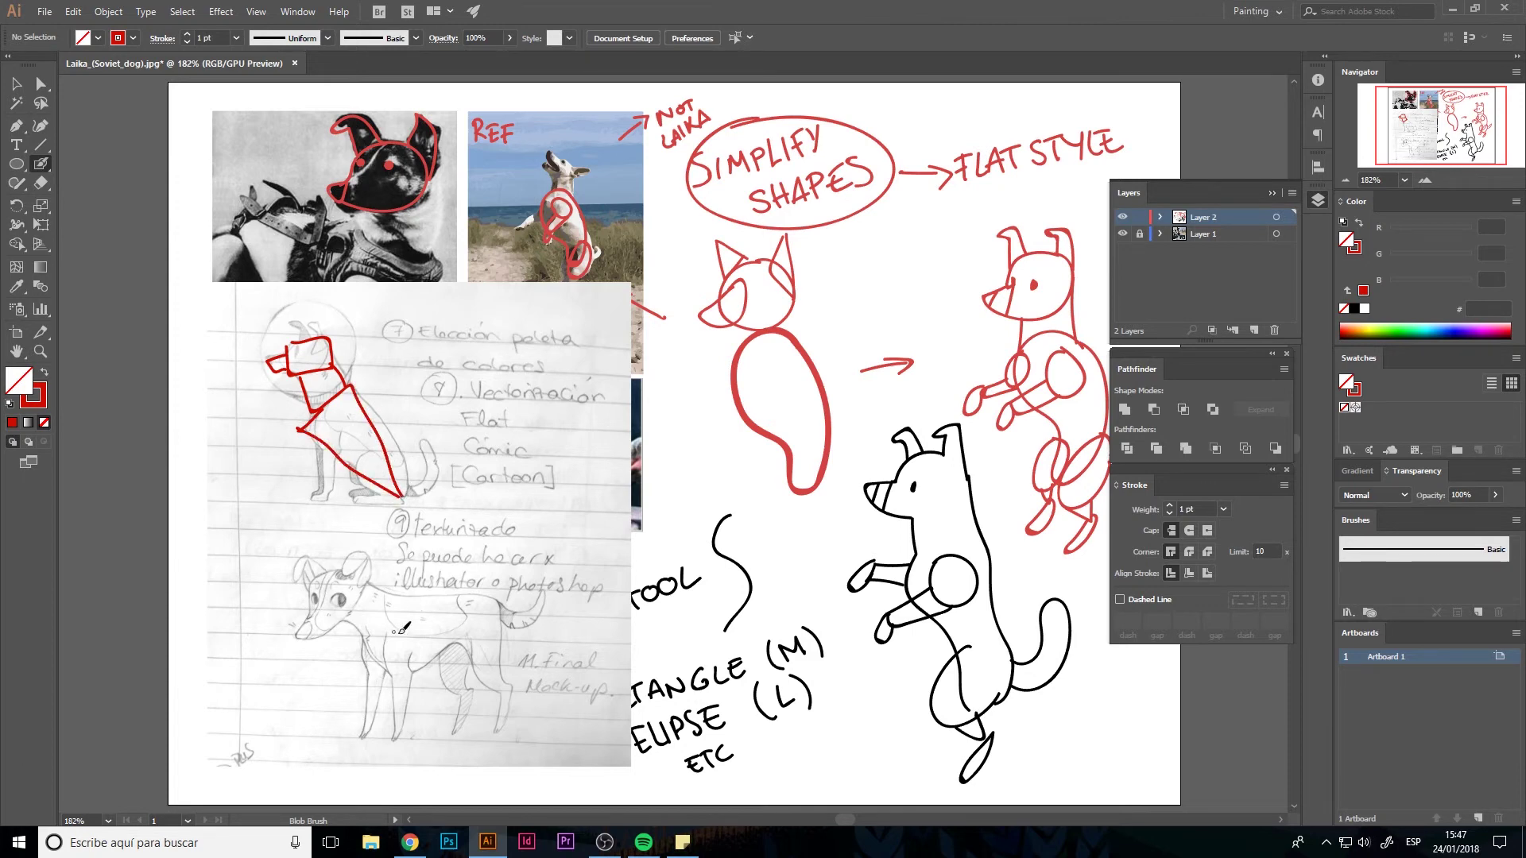
# Write COMIC with an arrow at the lower dog, add an upward arrow by the top dog, and hide the layer
pyautogui.moveTo(261, 662); pyautogui.dragTo(315, 685)
pyautogui.moveTo(256, 638); pyautogui.dragTo(258, 656)
pyautogui.moveTo(262, 619); pyautogui.dragTo(270, 592)
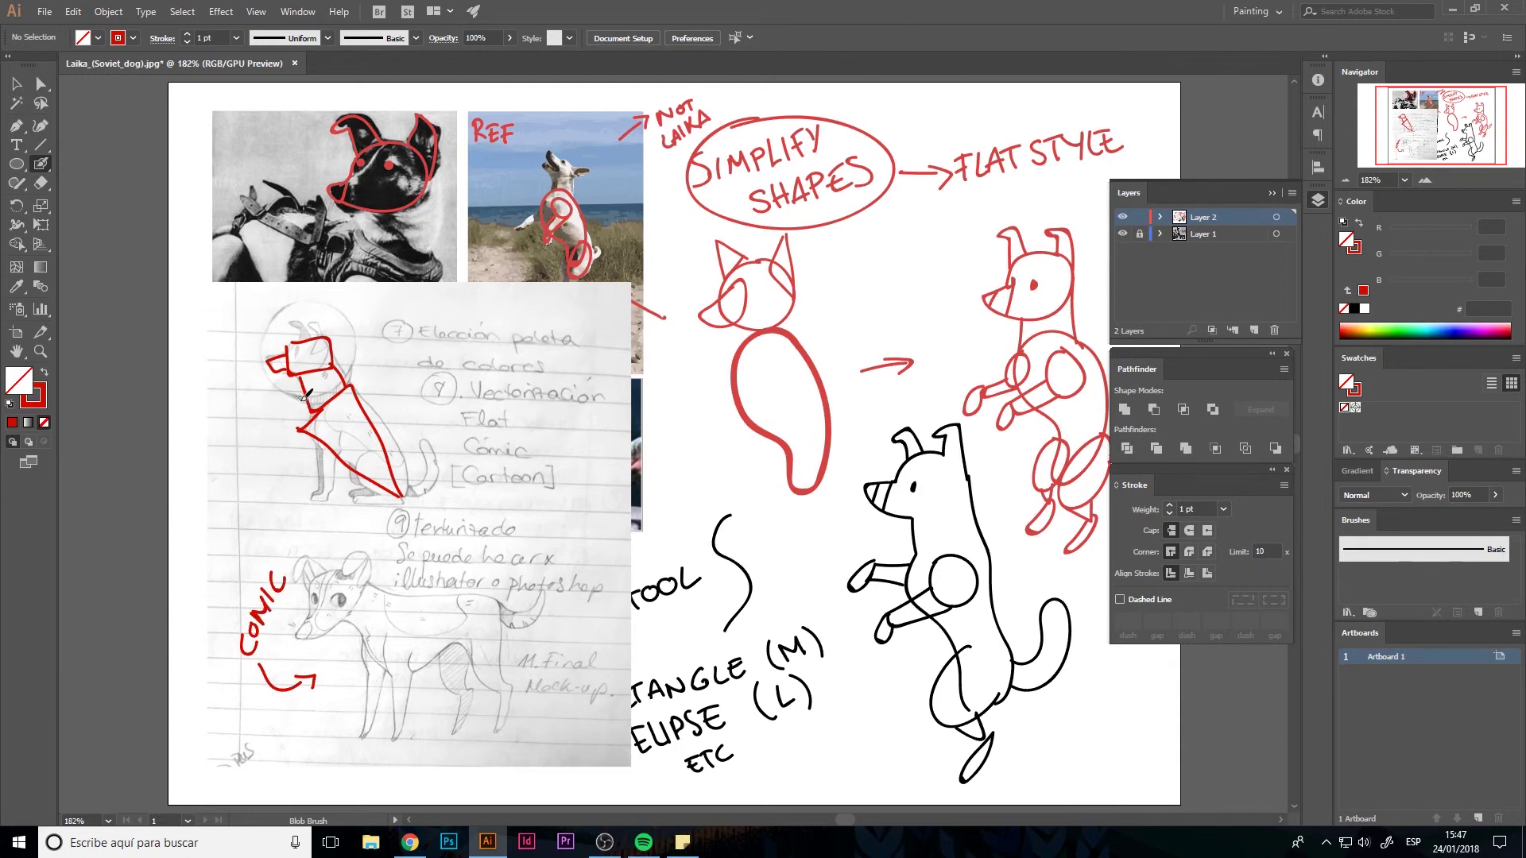
pyautogui.moveTo(263, 410); pyautogui.dragTo(236, 377)
pyautogui.moveTo(229, 367); pyautogui.dragTo(333, 284)
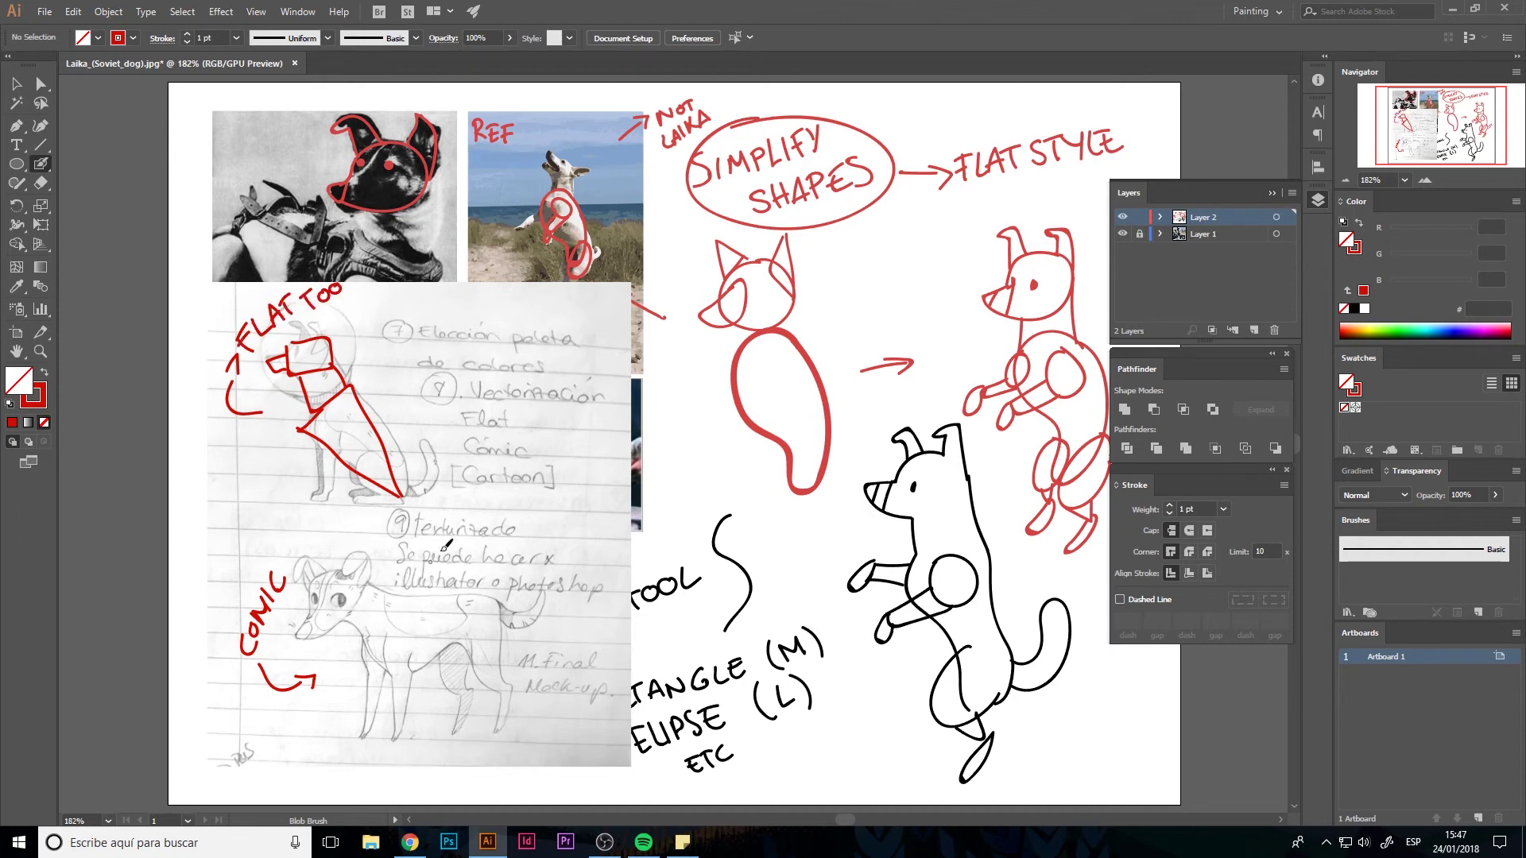
pyautogui.click(1122, 217)
# Show Layer 2 again, then select the pencil sketch and nudge it slightly on the artboard
pyautogui.click(1122, 218)
pyautogui.press('v')
pyautogui.click(569, 540)
pyautogui.press('Delete')
pyautogui.hotkey('ctrl', 'z')
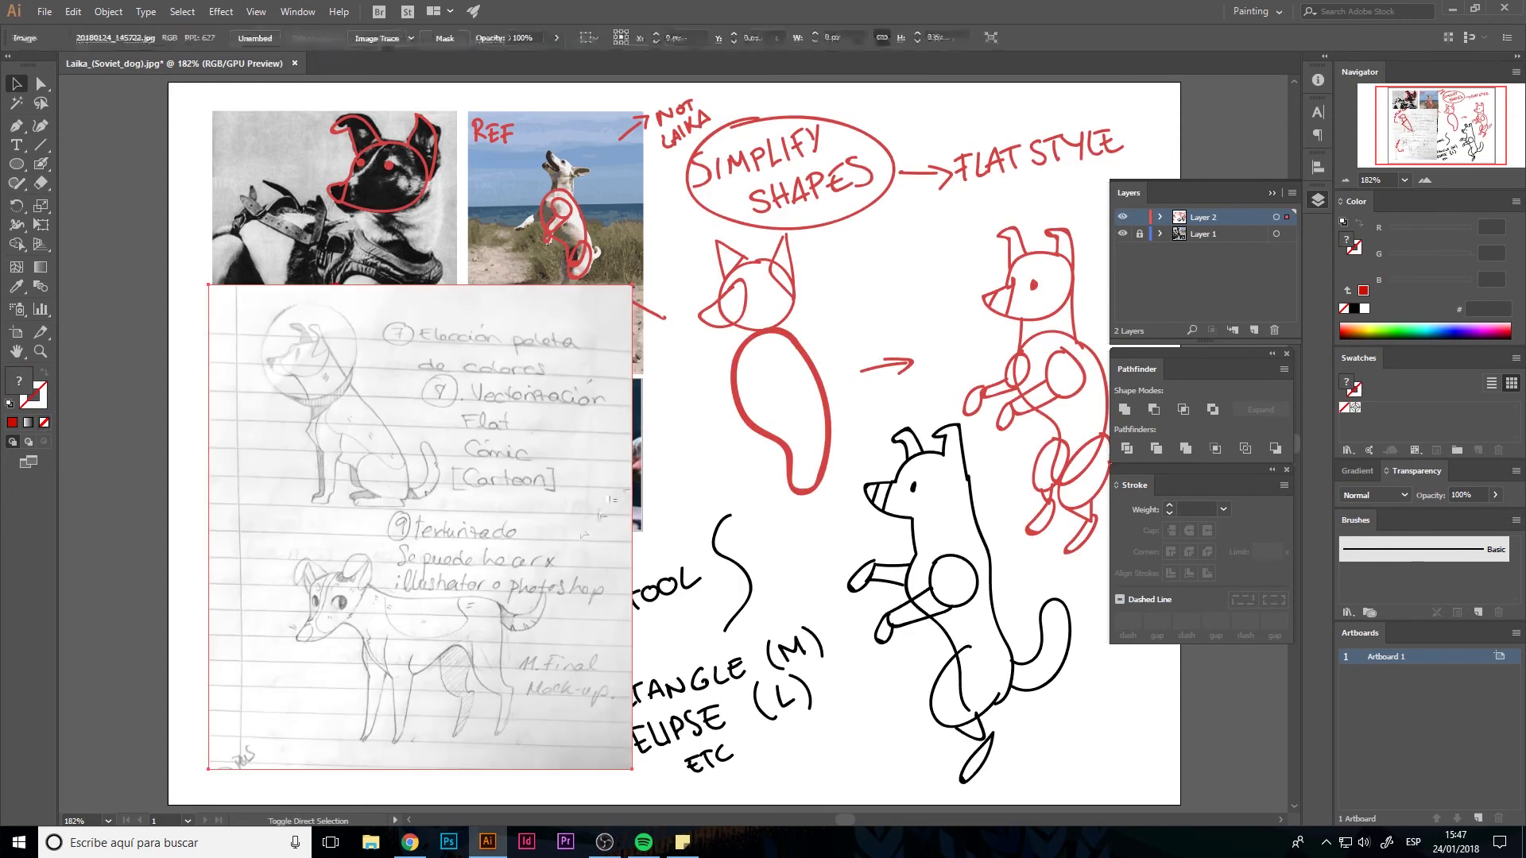
pyautogui.moveTo(559, 443)
pyautogui.mouseDown()
pyautogui.moveTo(792, 386)
pyautogui.moveTo(515, 493)
pyautogui.moveTo(494, 478)
pyautogui.mouseUp()
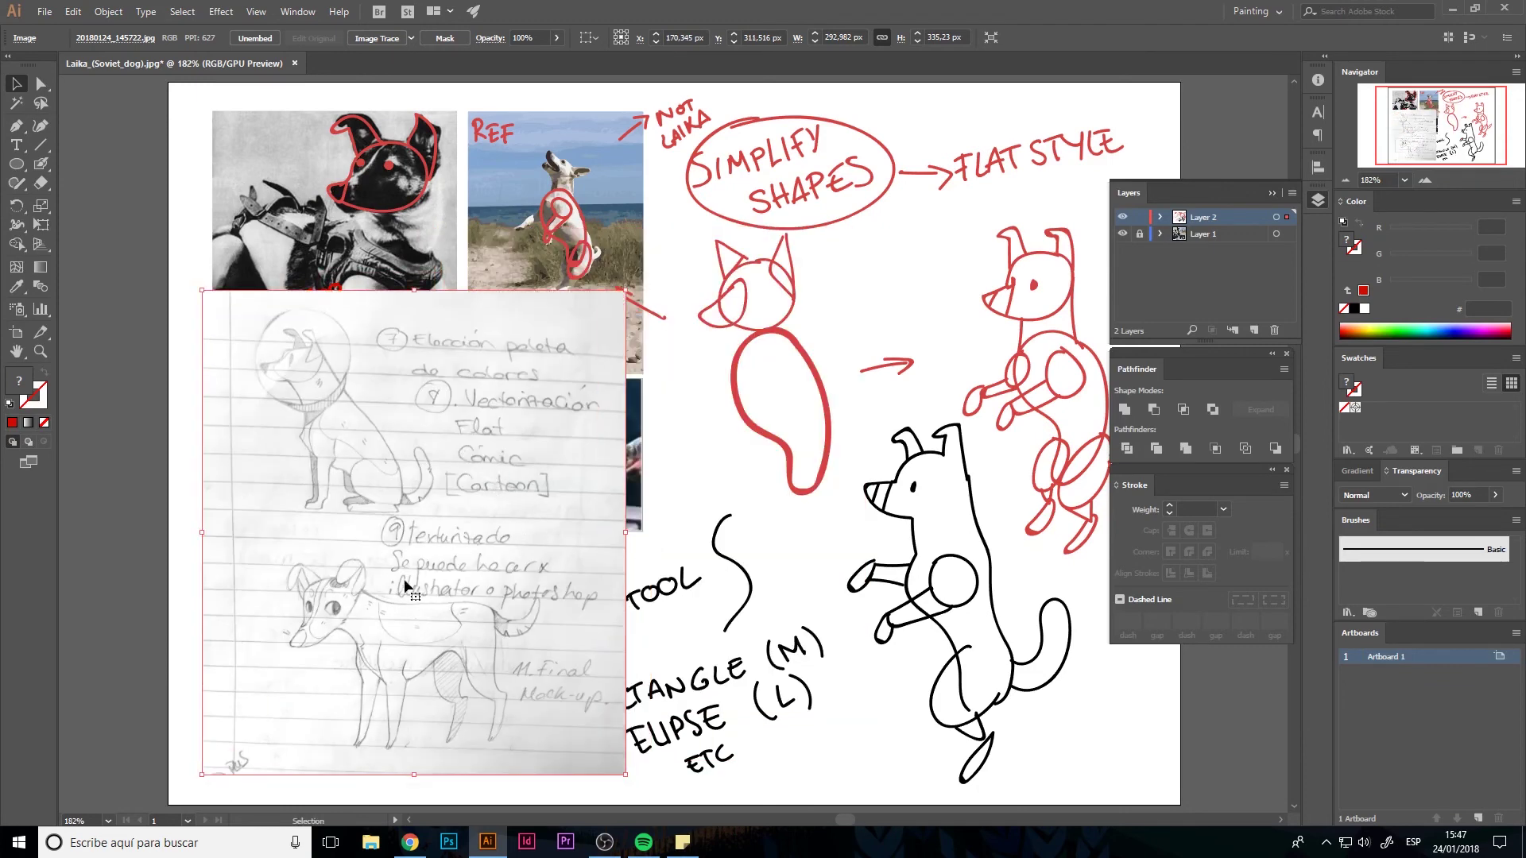